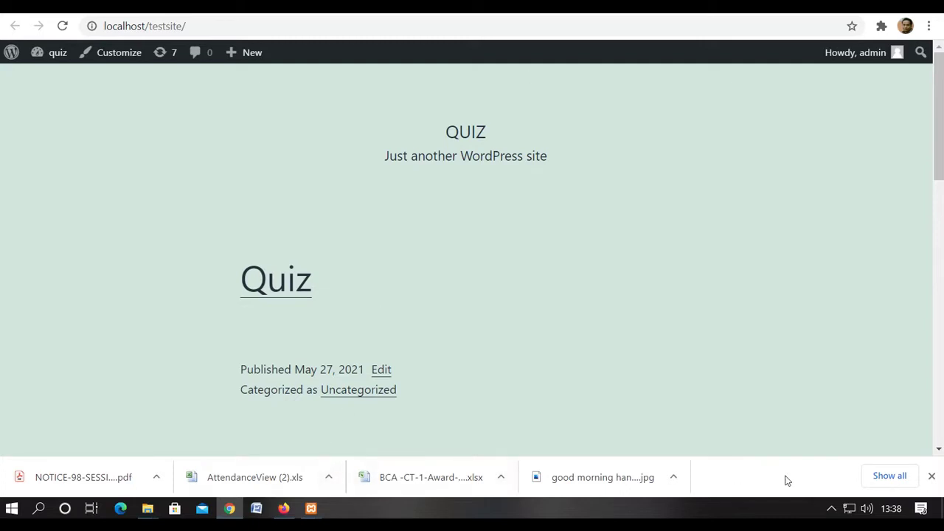
{"action": "left_click", "coordinate": [832, 509]}
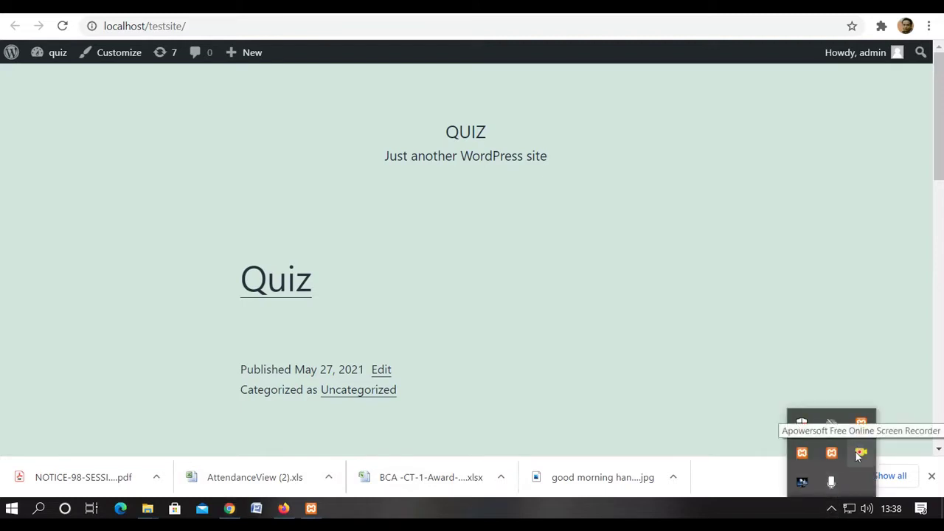
{"action": "left_click", "coordinate": [690, 206]}
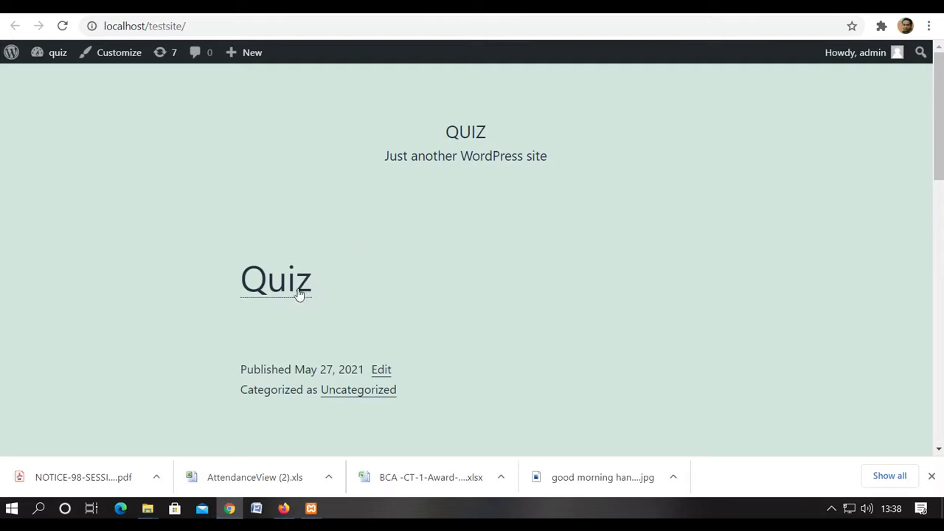
- Open the Quiz post, answer c for the name question and Fotball for the favourite game, and submit the quiz
{"action": "left_click", "coordinate": [271, 289]}
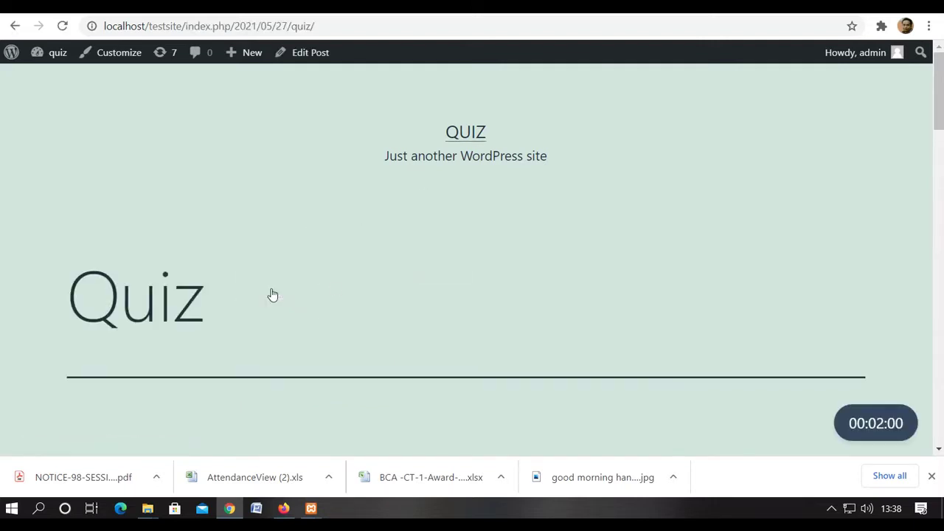
{"action": "scroll", "coordinate": [272, 295], "scroll_direction": "down", "scroll_amount": 4}
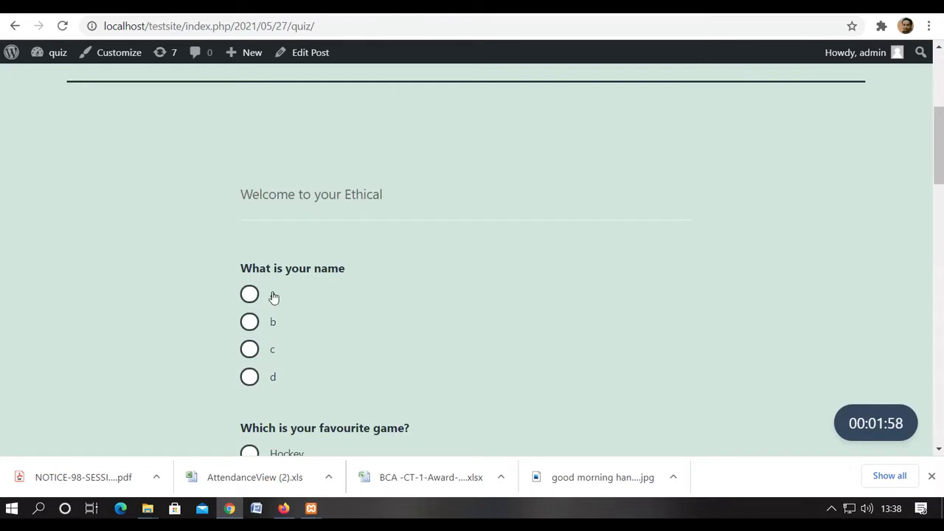
{"action": "scroll", "coordinate": [273, 296], "scroll_direction": "down", "scroll_amount": 1}
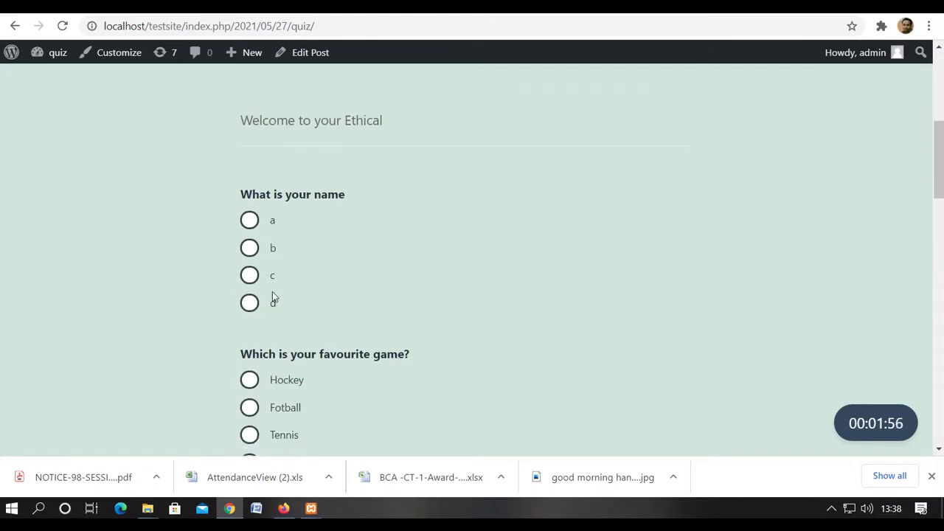
{"action": "left_click", "coordinate": [258, 276]}
{"action": "scroll", "coordinate": [322, 274], "scroll_direction": "down", "scroll_amount": 4}
{"action": "scroll", "coordinate": [322, 272], "scroll_direction": "up", "scroll_amount": 1}
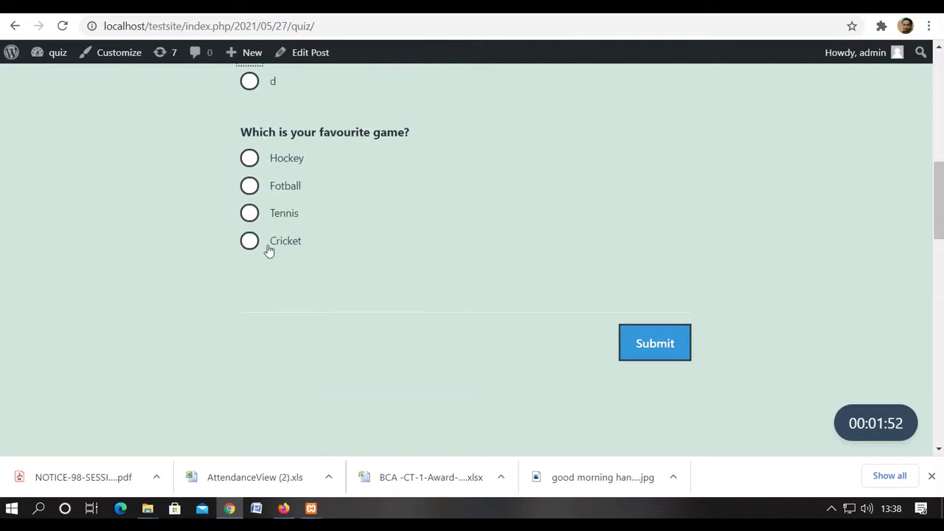
{"action": "left_click", "coordinate": [249, 190]}
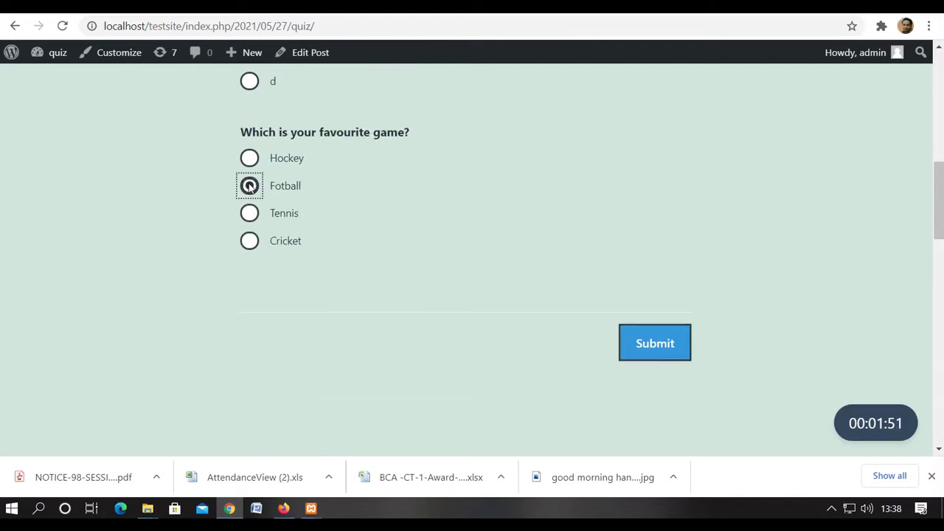
{"action": "left_click", "coordinate": [663, 342]}
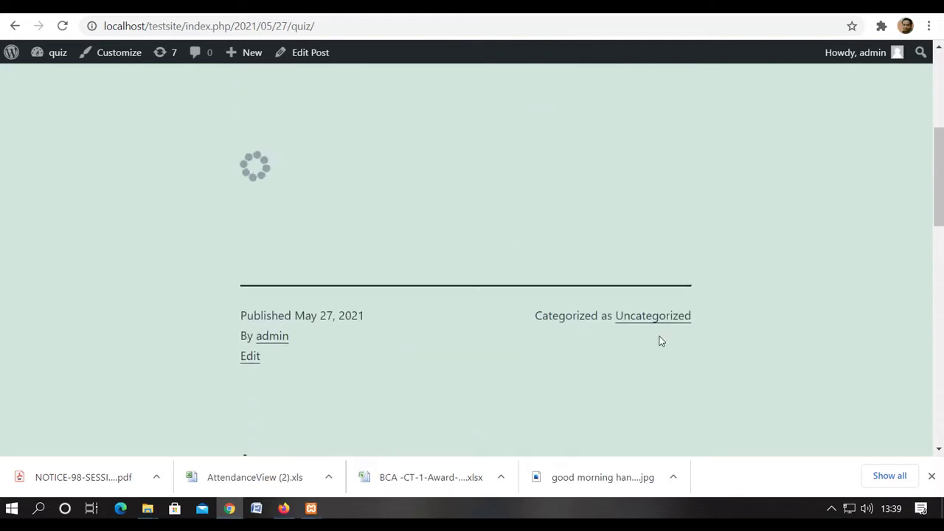
- Examine the submitted quiz's result page, including the response message and the marked answers to both questions
{"action": "scroll", "coordinate": [608, 301], "scroll_direction": "down", "scroll_amount": 5}
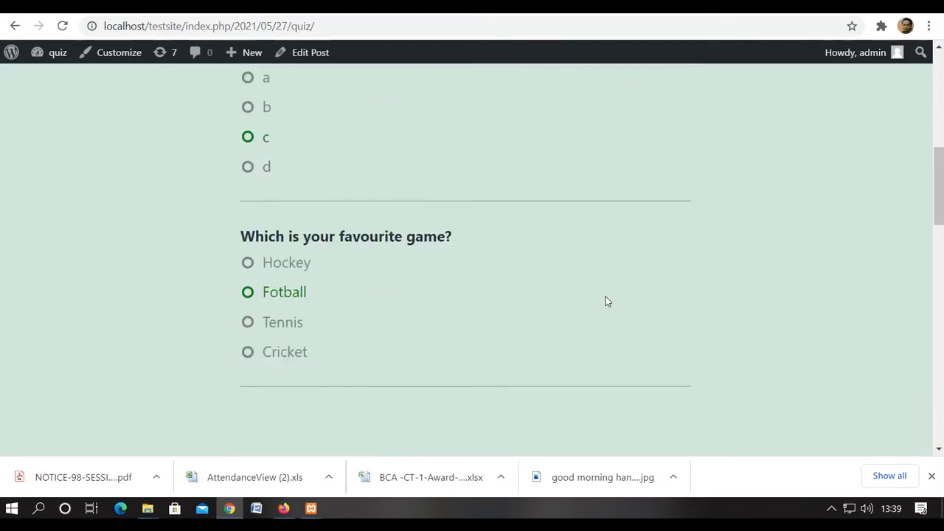
{"action": "scroll", "coordinate": [607, 302], "scroll_direction": "up", "scroll_amount": 3}
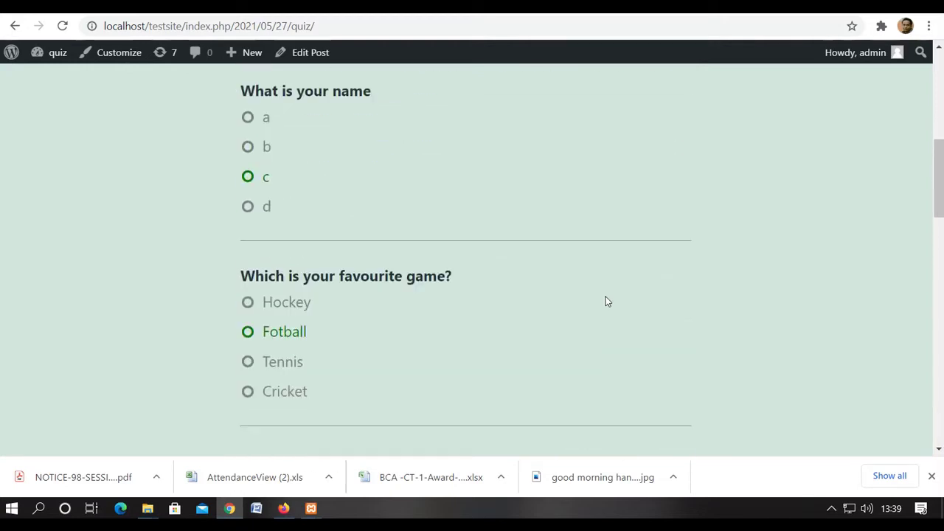
{"action": "scroll", "coordinate": [607, 301], "scroll_direction": "up", "scroll_amount": 1}
{"action": "scroll", "coordinate": [607, 301], "scroll_direction": "up", "scroll_amount": 1}
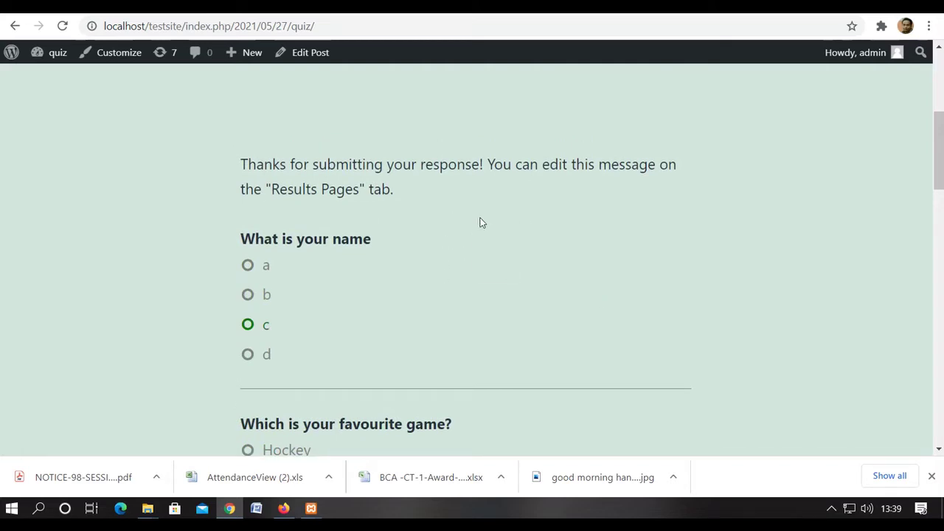
{"action": "scroll", "coordinate": [478, 231], "scroll_direction": "down", "scroll_amount": 7}
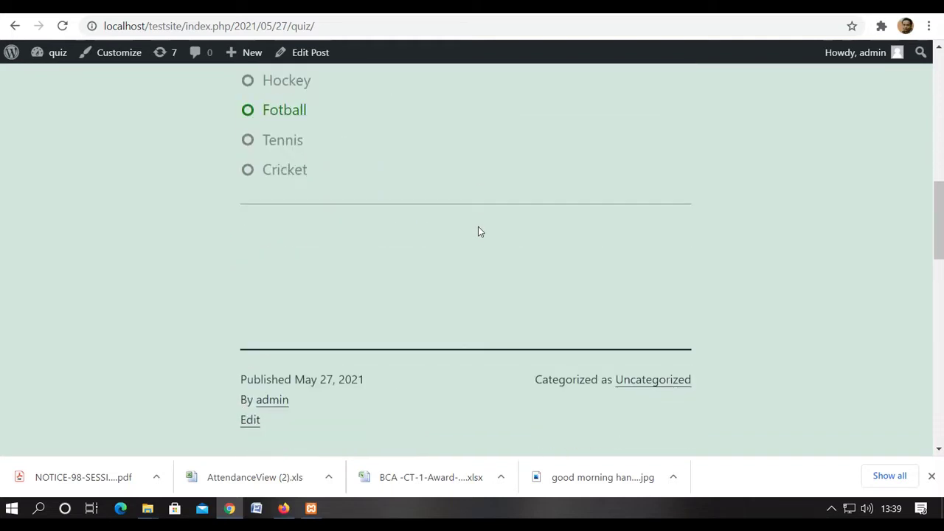
{"action": "scroll", "coordinate": [478, 232], "scroll_direction": "down", "scroll_amount": 3}
{"action": "scroll", "coordinate": [478, 232], "scroll_direction": "up", "scroll_amount": 6}
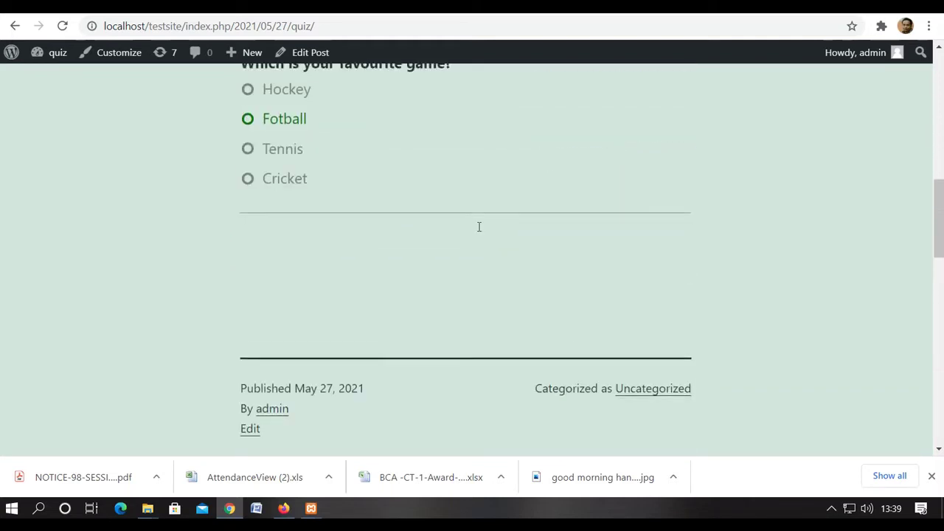
{"action": "scroll", "coordinate": [478, 231], "scroll_direction": "up", "scroll_amount": 4}
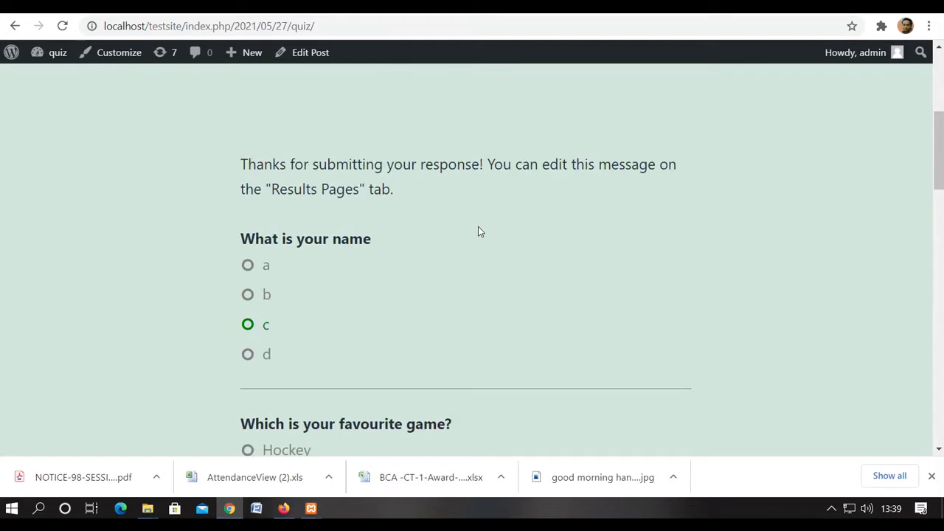
{"action": "scroll", "coordinate": [438, 232], "scroll_direction": "up", "scroll_amount": 3}
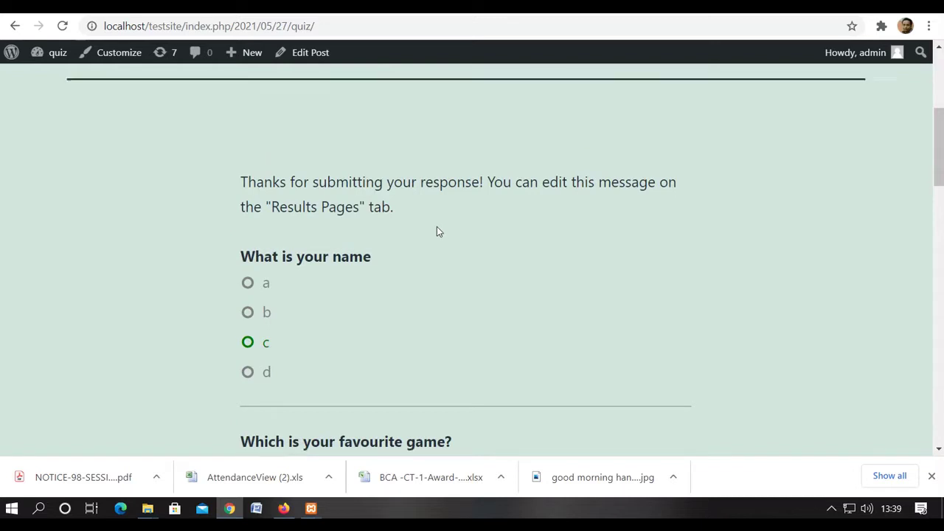
{"action": "scroll", "coordinate": [437, 232], "scroll_direction": "down", "scroll_amount": 3}
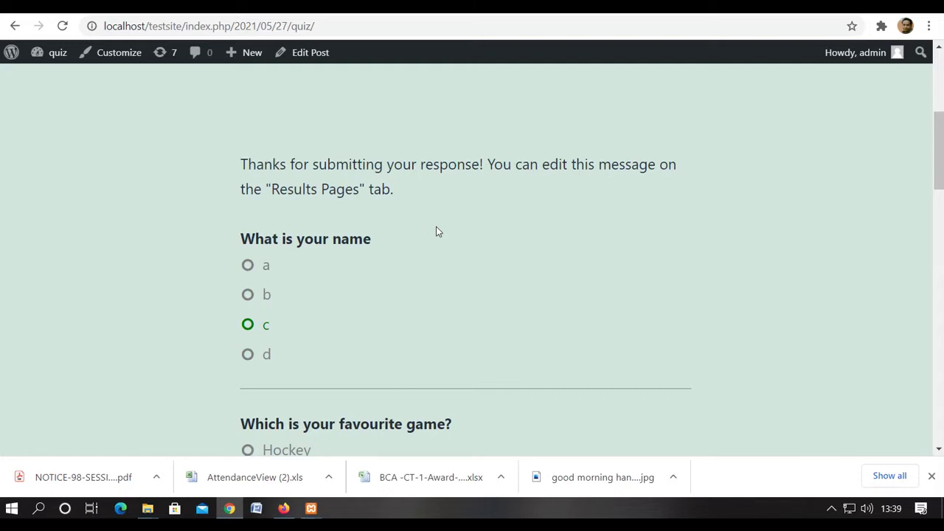
- Switch to the site's admin page and check the Quiz And Survey Master entry among the installed plugins
{"action": "left_click", "coordinate": [601, 7]}
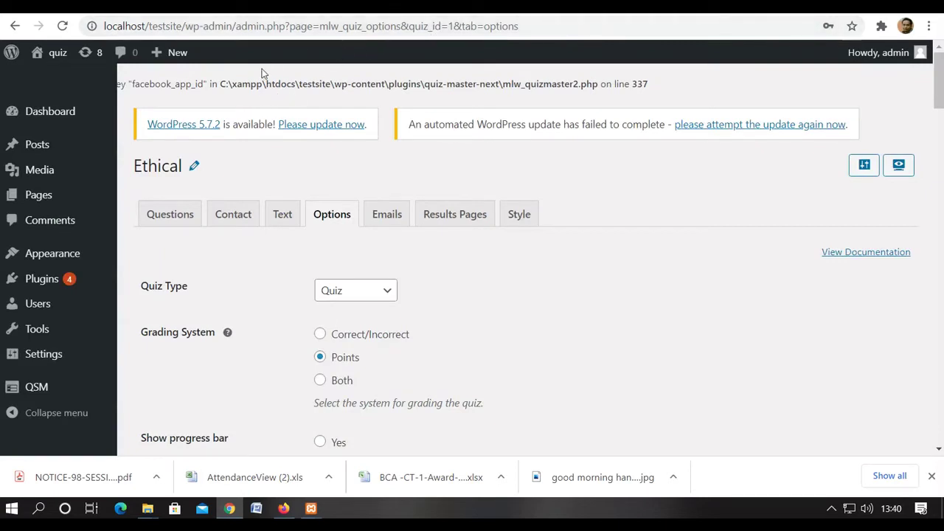
{"action": "mouse_move", "coordinate": [46, 280]}
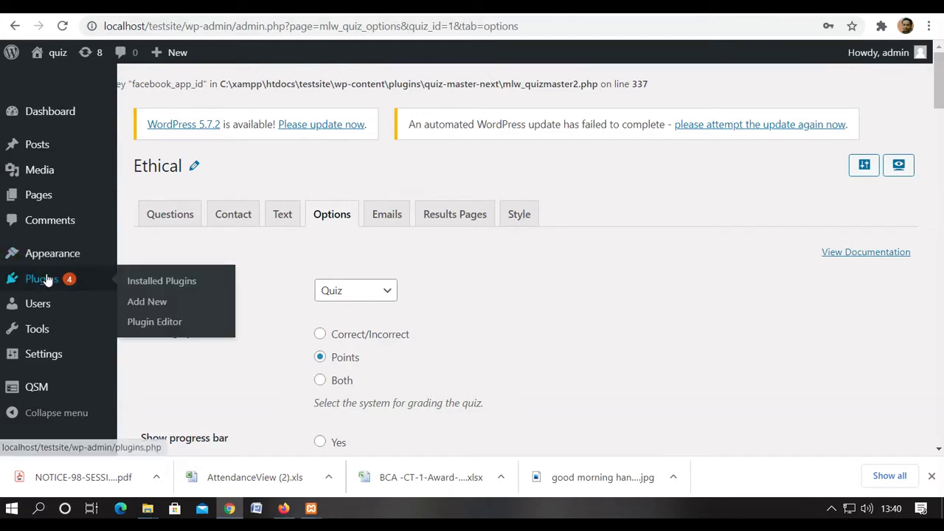
{"action": "left_click", "coordinate": [45, 279]}
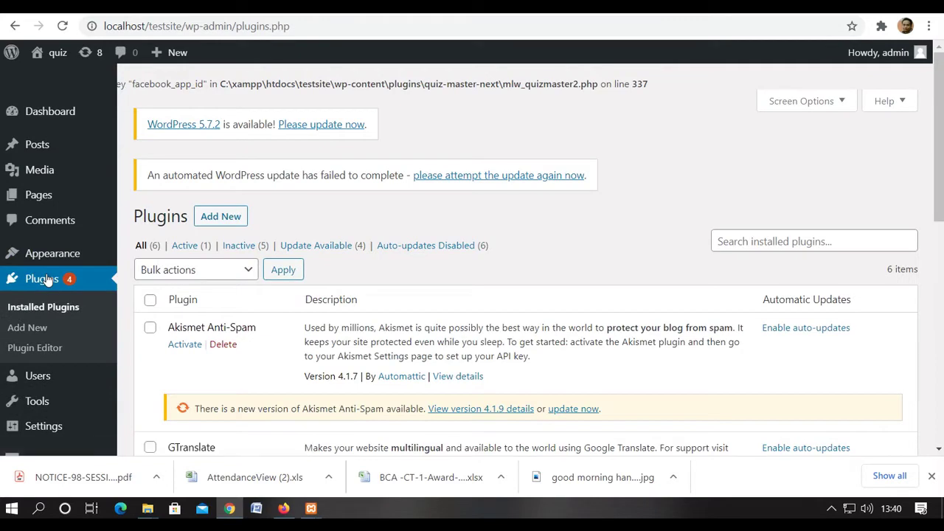
{"action": "scroll", "coordinate": [321, 231], "scroll_direction": "down", "scroll_amount": 5}
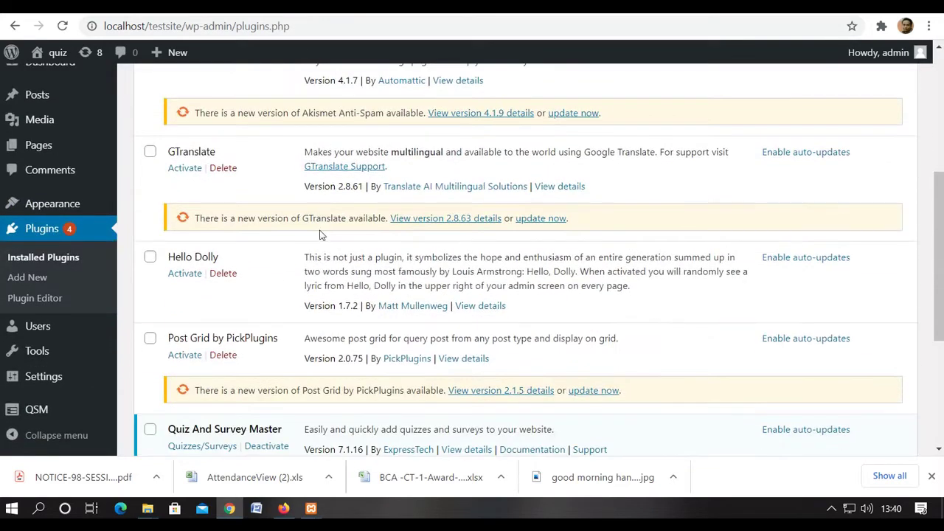
{"action": "scroll", "coordinate": [317, 235], "scroll_direction": "down", "scroll_amount": 2}
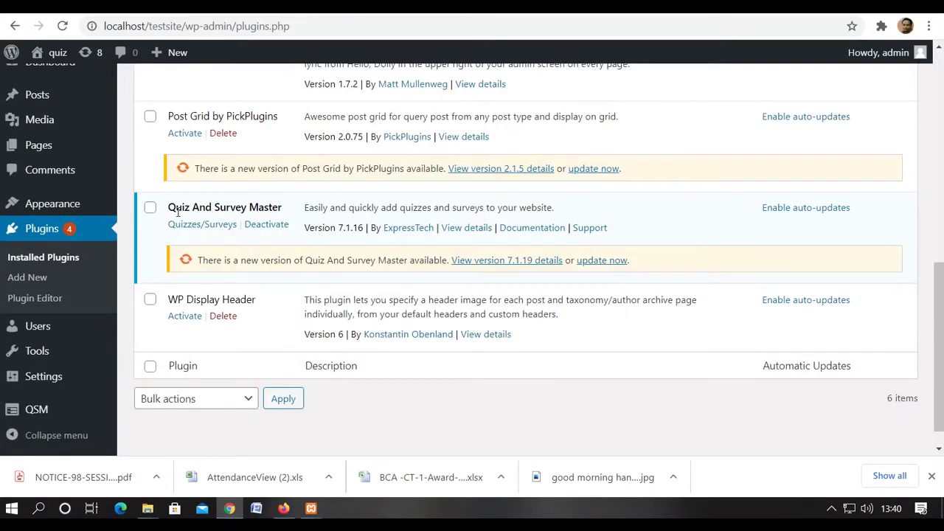
{"action": "left_click", "coordinate": [272, 223]}
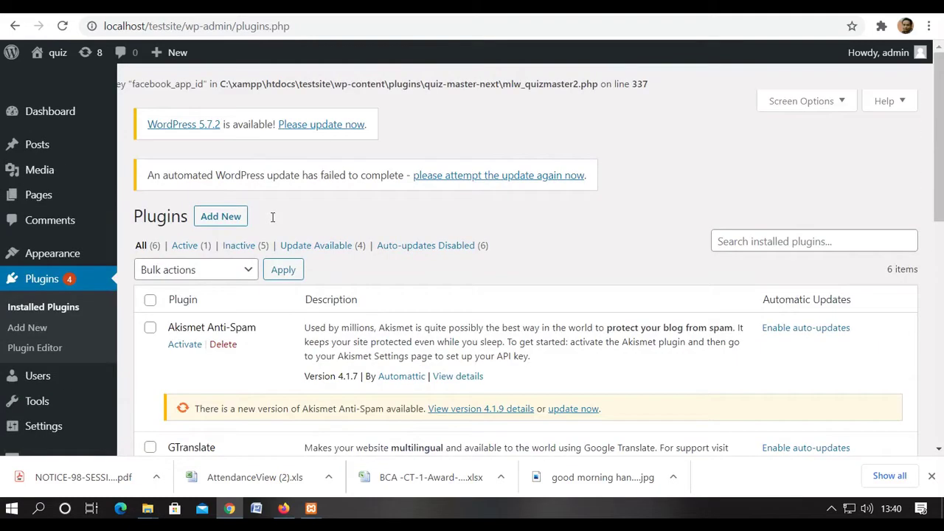
- Search the plugins available to add for "Quiz and" and look at the Quiz And Survey Master entry
{"action": "left_click", "coordinate": [219, 220]}
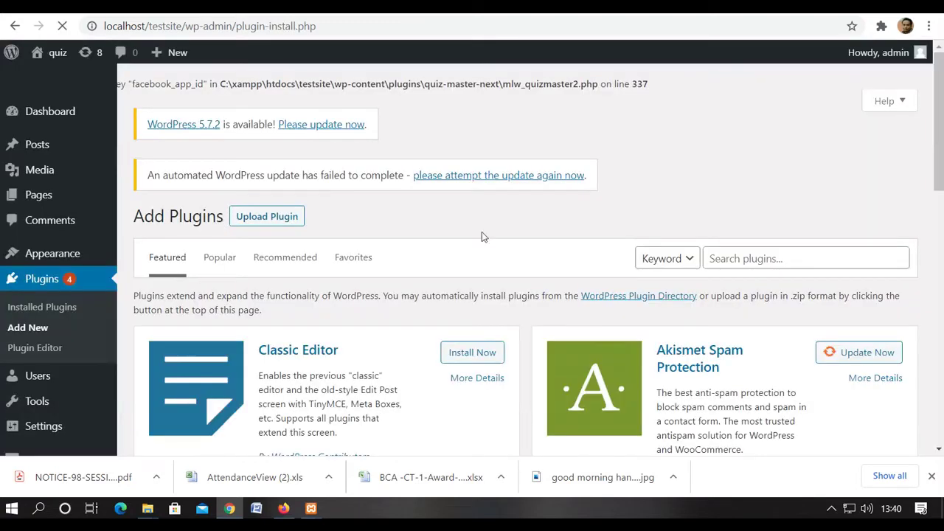
{"action": "left_click", "coordinate": [746, 258]}
{"action": "type", "text": "Q"}
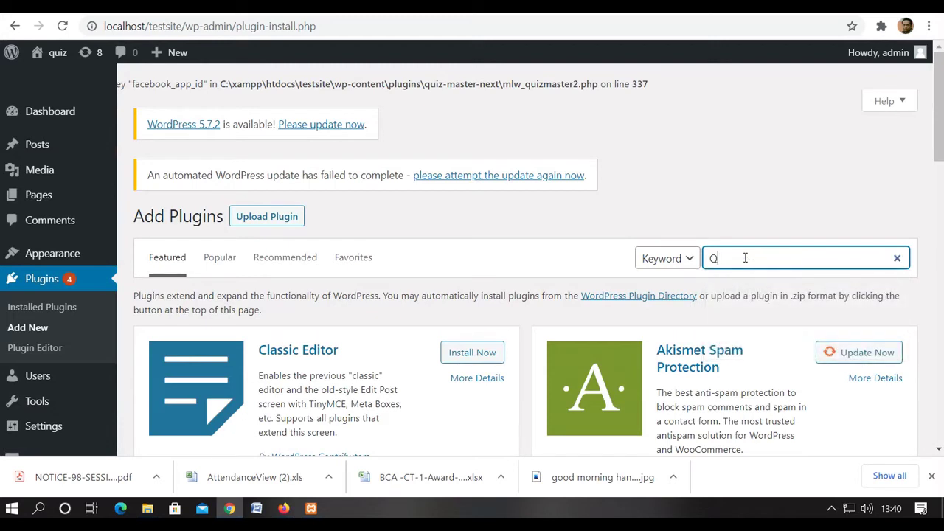
{"action": "type", "text": "uiz"}
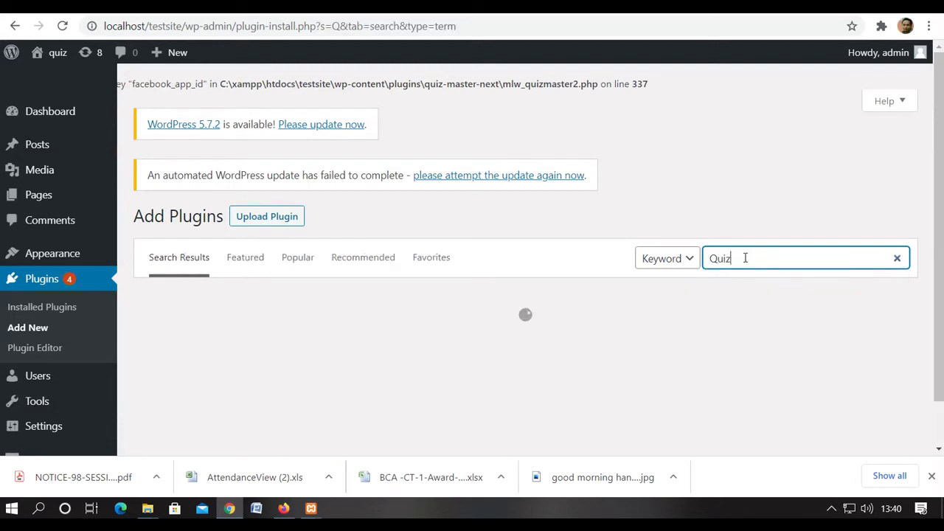
{"action": "type", "text": " and"}
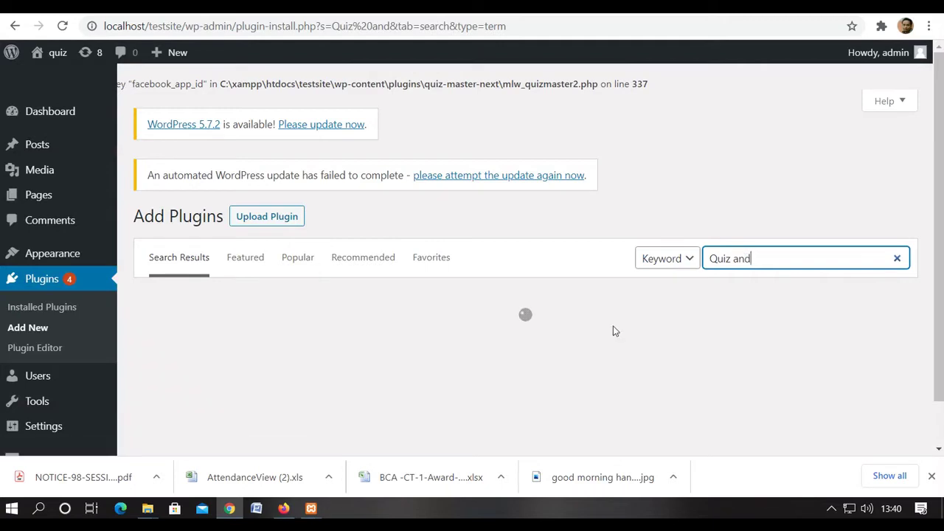
{"action": "scroll", "coordinate": [612, 330], "scroll_direction": "down", "scroll_amount": 2}
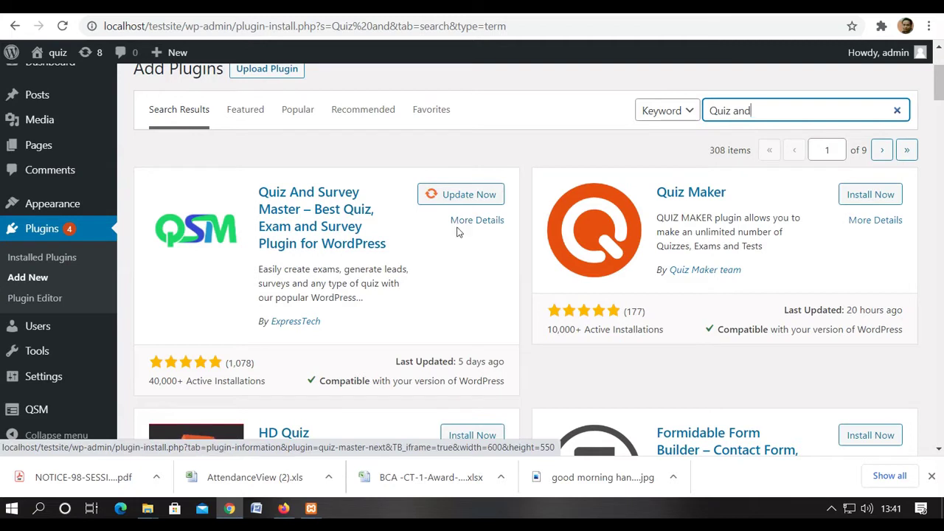
- Open the QSM dashboard and start creating a new quiz or survey
{"action": "mouse_move", "coordinate": [43, 419]}
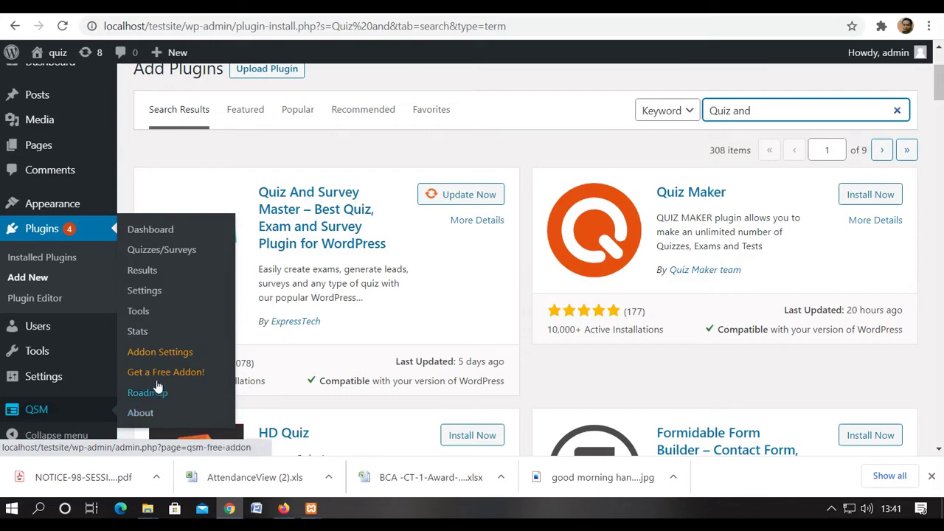
{"action": "left_click", "coordinate": [169, 233]}
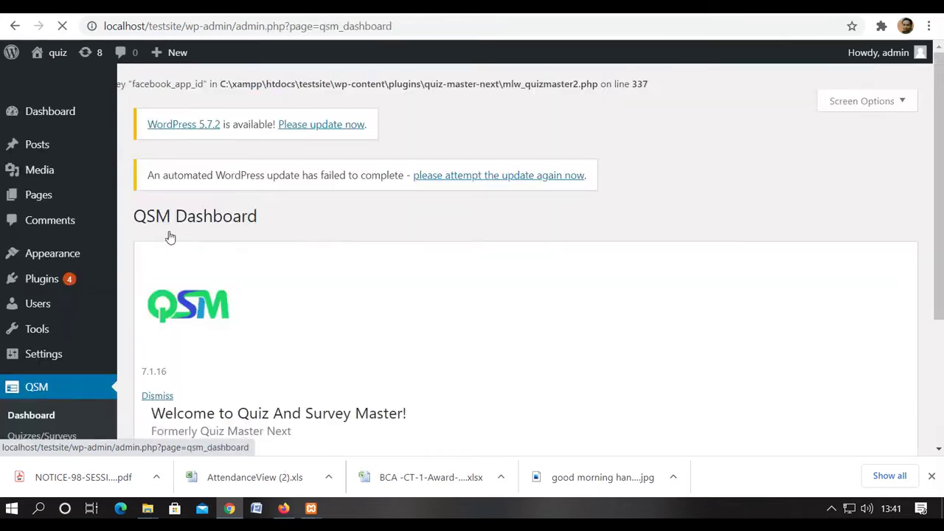
{"action": "scroll", "coordinate": [270, 303], "scroll_direction": "down", "scroll_amount": 3}
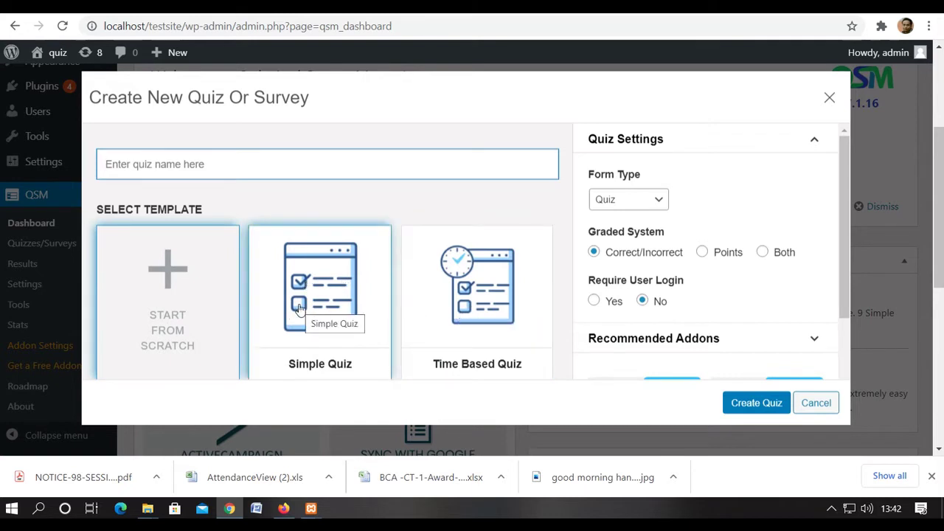
- Choose the Time Based Quiz template for the new quiz, with a 15-minute time limit and the Points graded system
{"action": "left_click", "coordinate": [467, 289]}
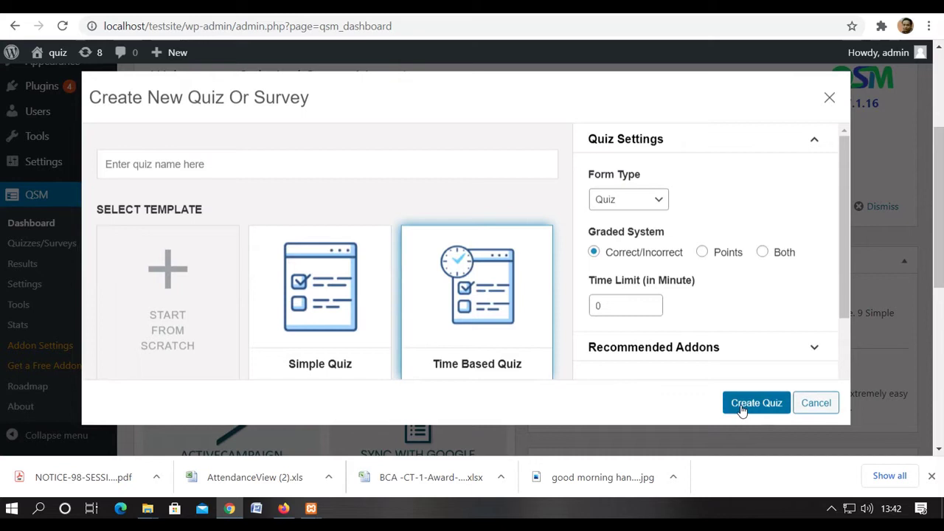
{"action": "left_click", "coordinate": [620, 306]}
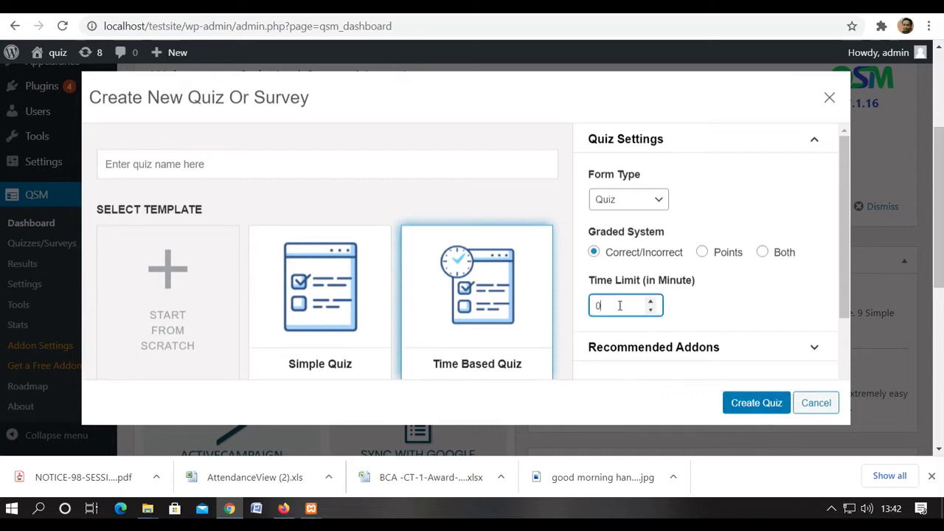
{"action": "key", "text": "BackSpace"}
{"action": "type", "text": "15"}
{"action": "left_click", "coordinate": [703, 253]}
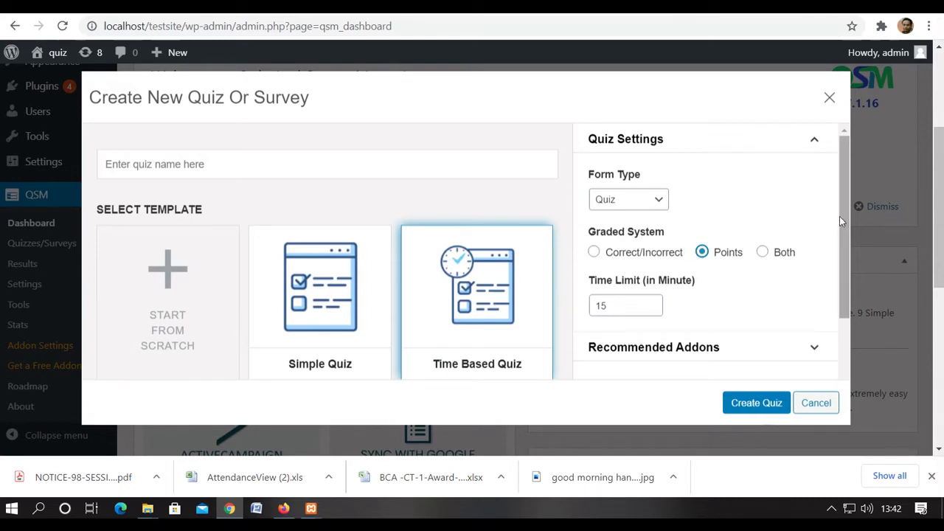
{"action": "left_click_drag", "start_coordinate": [840, 216], "coordinate": [845, 289]}
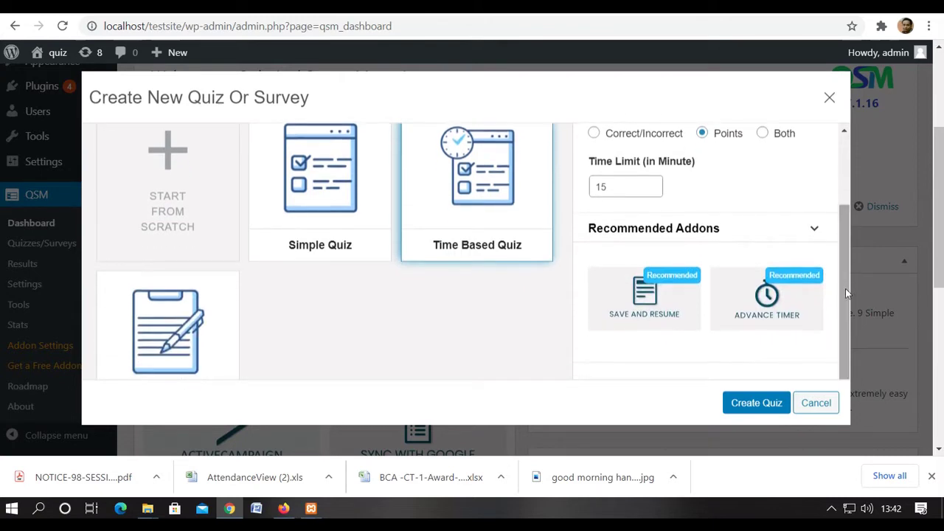
{"action": "scroll", "coordinate": [311, 289], "scroll_direction": "down", "scroll_amount": 1}
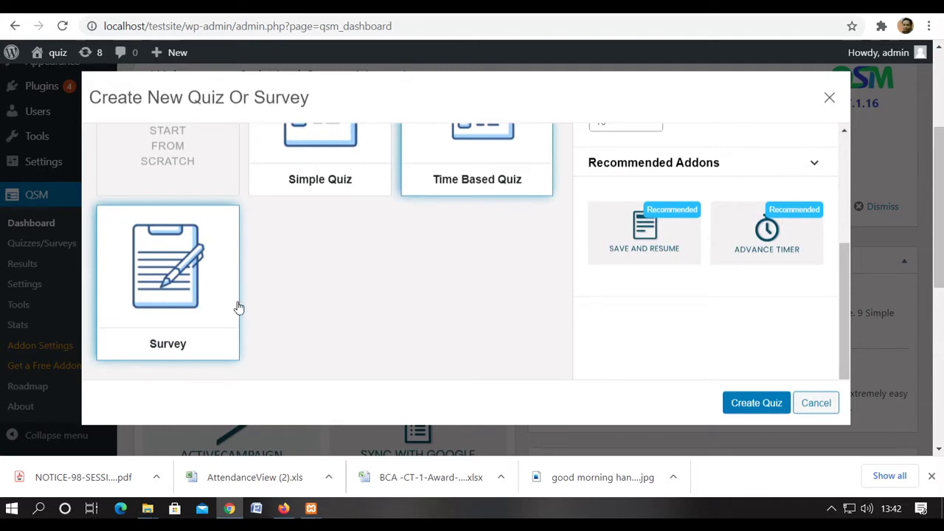
- Name the new quiz "GK Test" and create it
{"action": "left_click", "coordinate": [760, 405]}
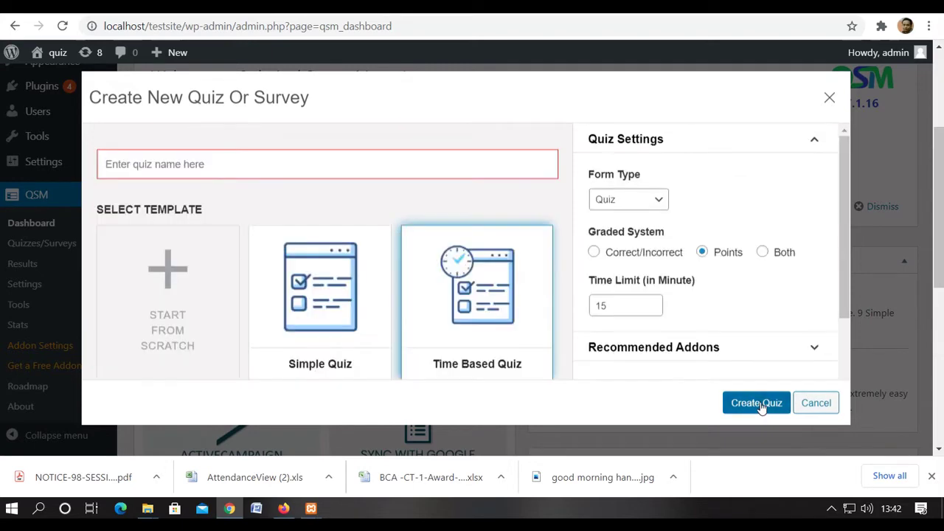
{"action": "left_click", "coordinate": [258, 162]}
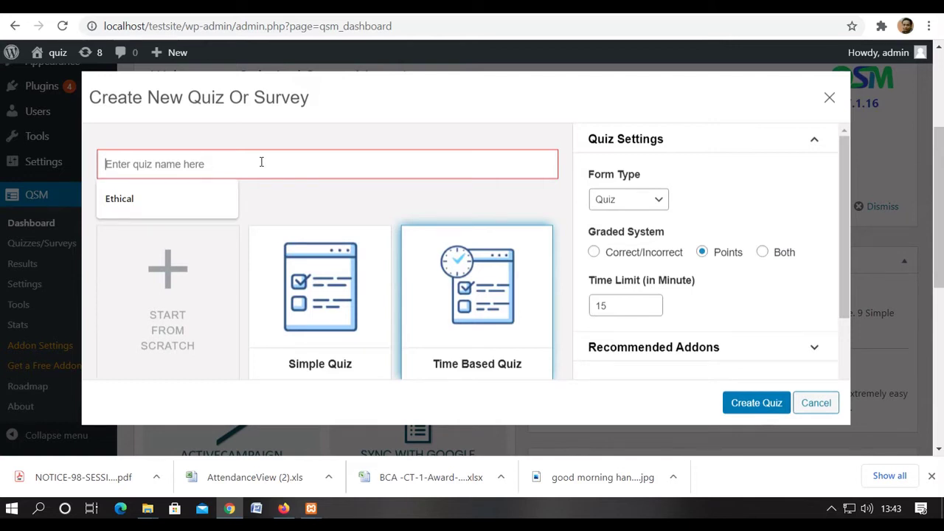
{"action": "type", "text": "GK"}
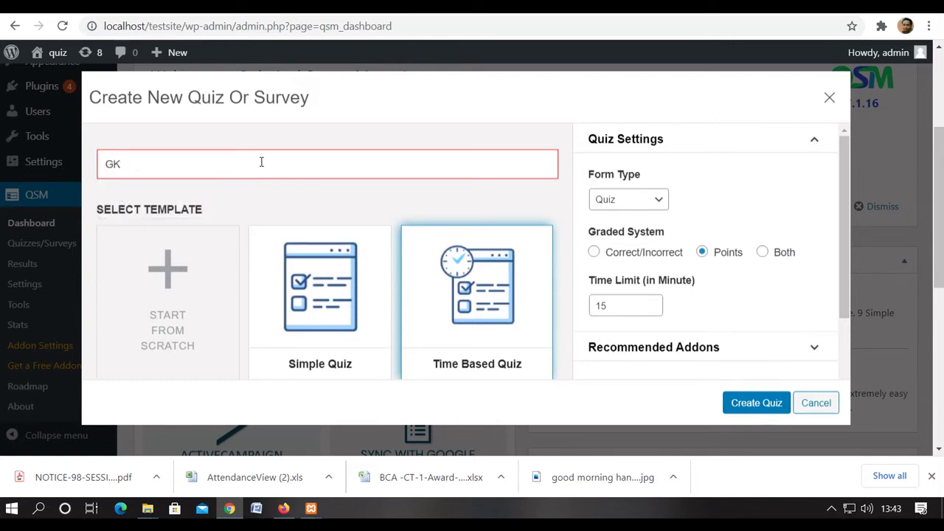
{"action": "type", "text": " Test"}
{"action": "left_click", "coordinate": [762, 402]}
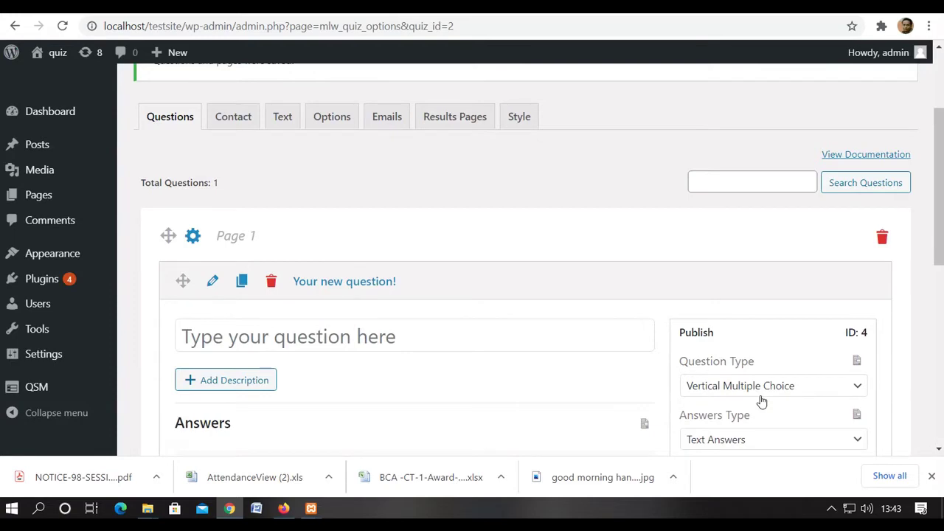
- Enter "What is the capital of India?" as the text of the new question on Page 1
{"action": "scroll", "coordinate": [762, 401], "scroll_direction": "up", "scroll_amount": 4}
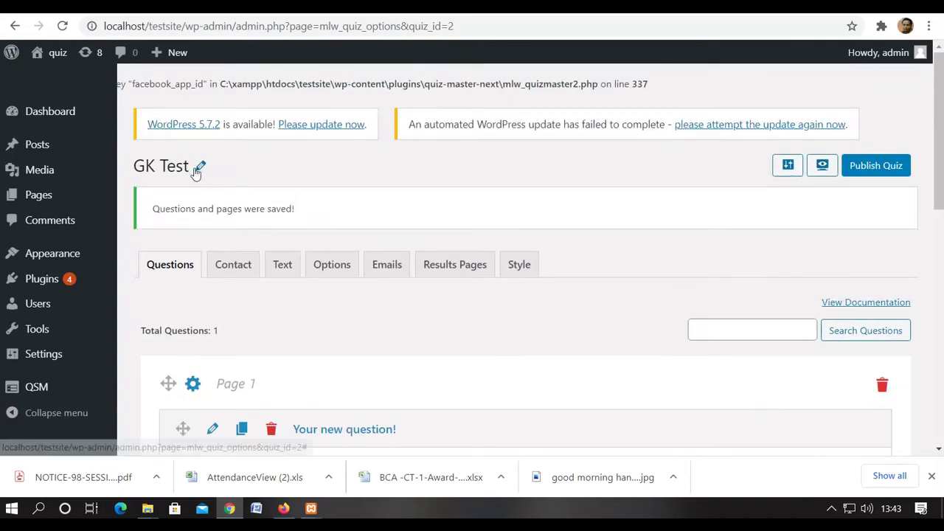
{"action": "scroll", "coordinate": [253, 188], "scroll_direction": "down", "scroll_amount": 3}
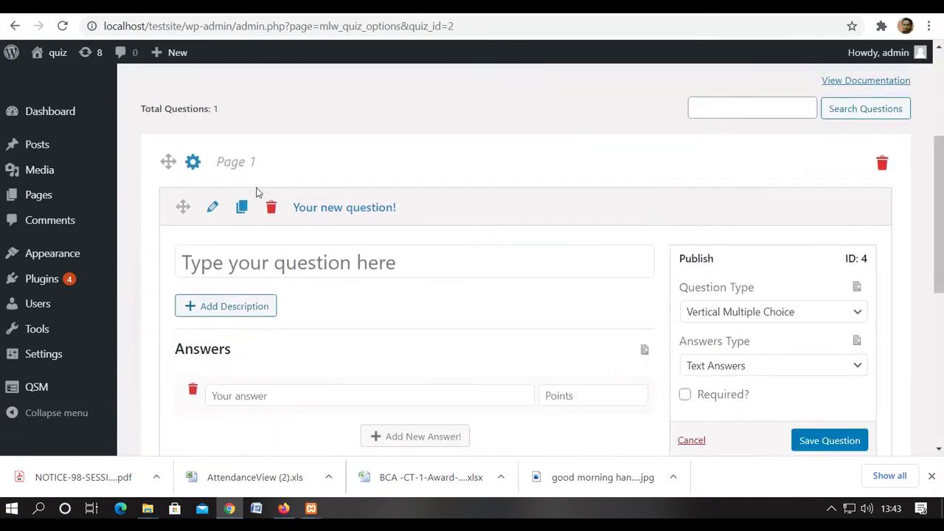
{"action": "scroll", "coordinate": [257, 193], "scroll_direction": "down", "scroll_amount": 1}
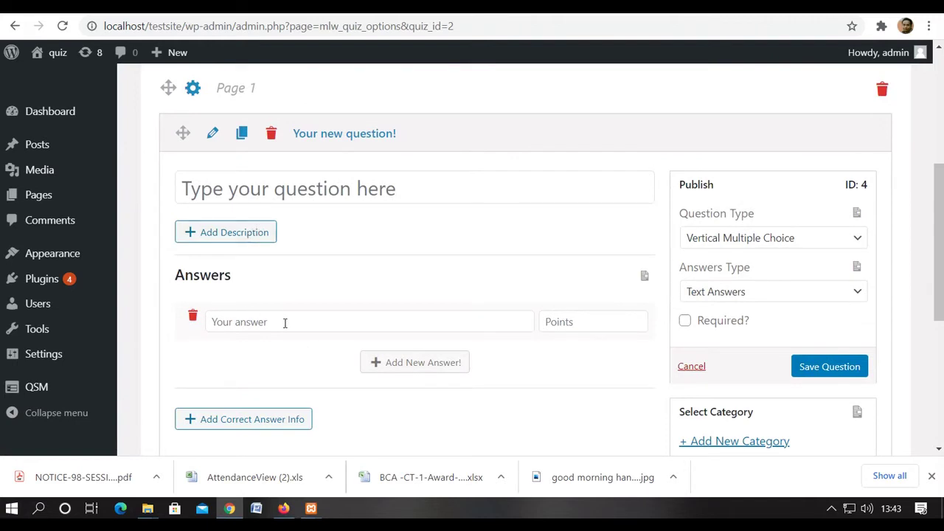
{"action": "left_click", "coordinate": [308, 195]}
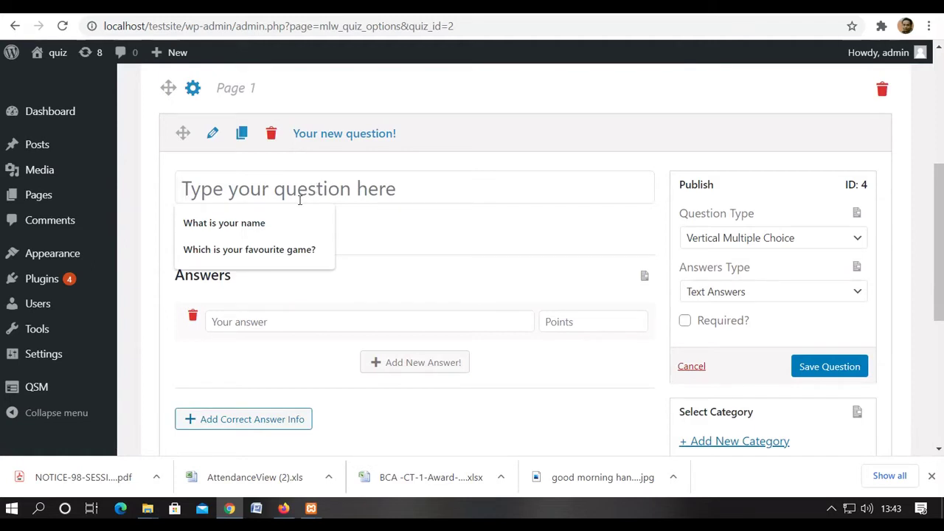
{"action": "type", "text": "W"}
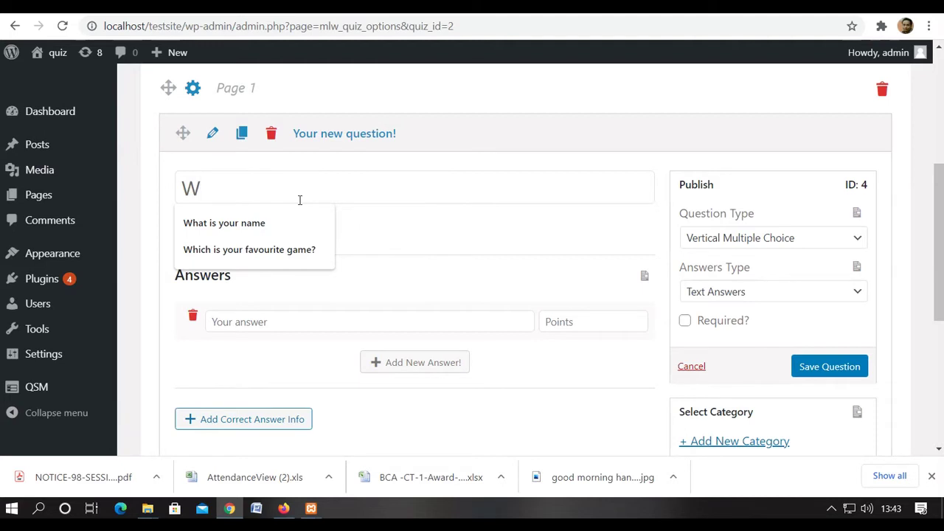
{"action": "type", "text": "hat is"}
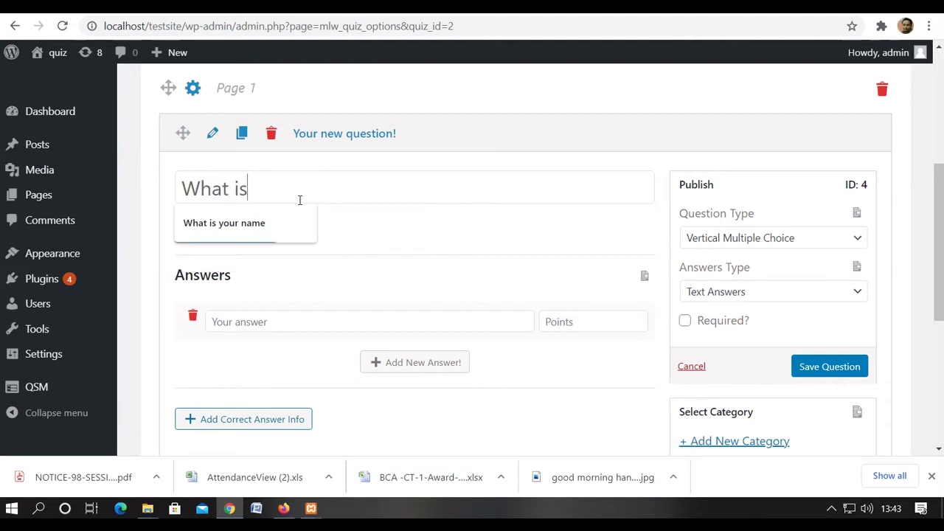
{"action": "type", "text": " the capita"}
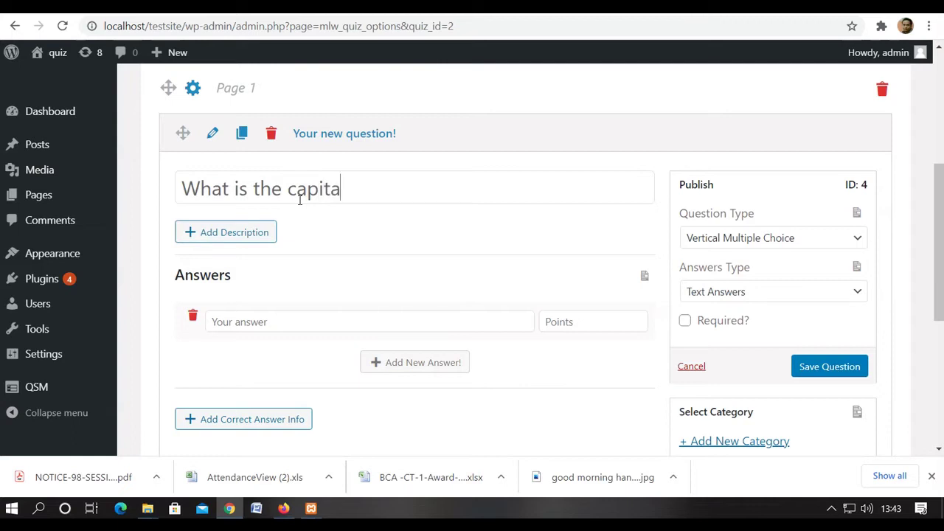
{"action": "type", "text": "l of India?"}
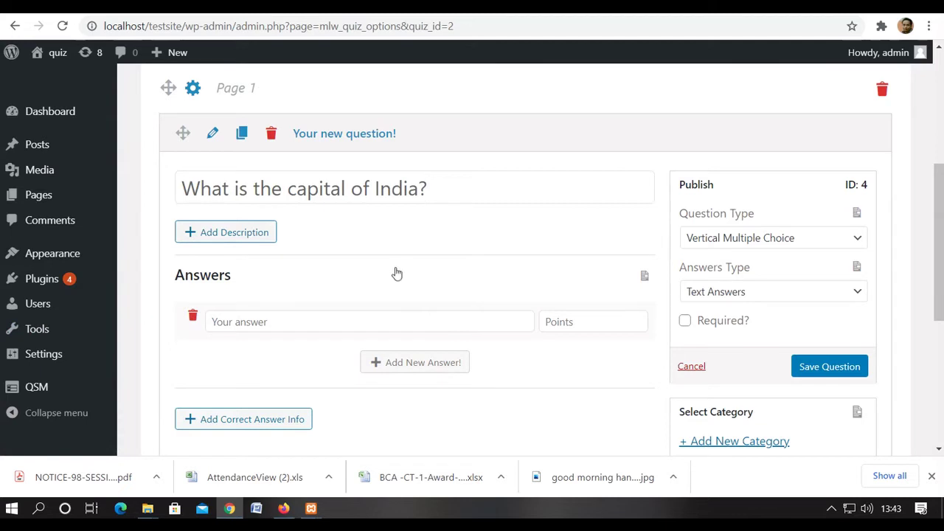
- Look through the available answer types and question types, keeping Text Answers and Vertical Multiple Choice
{"action": "left_click", "coordinate": [861, 294]}
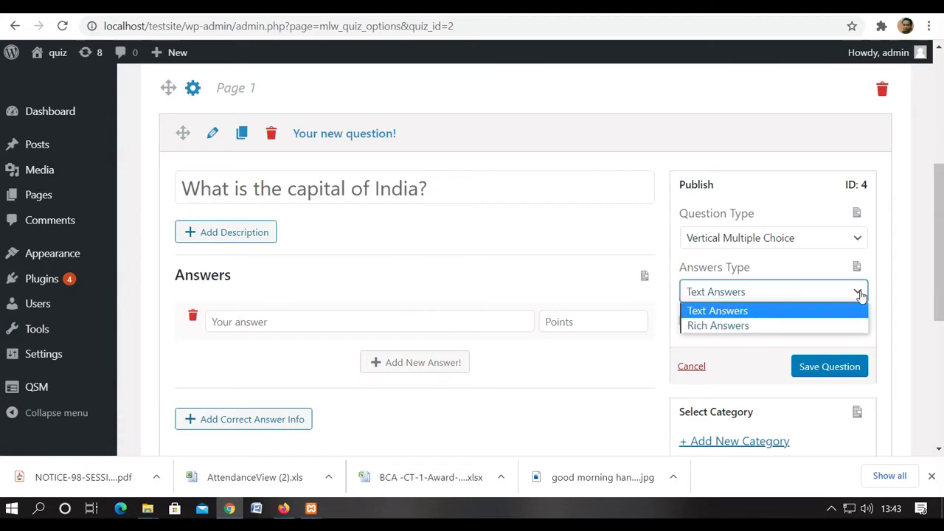
{"action": "left_click", "coordinate": [779, 267]}
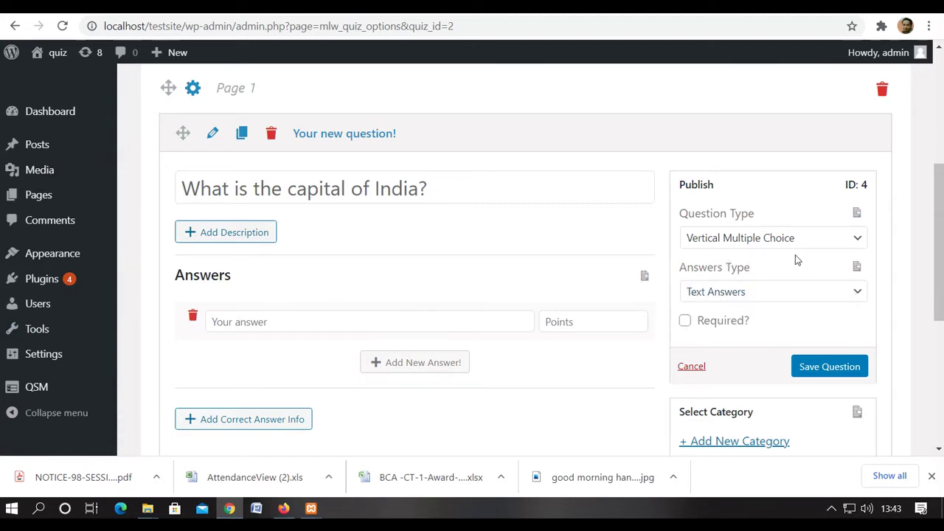
{"action": "left_click", "coordinate": [857, 242]}
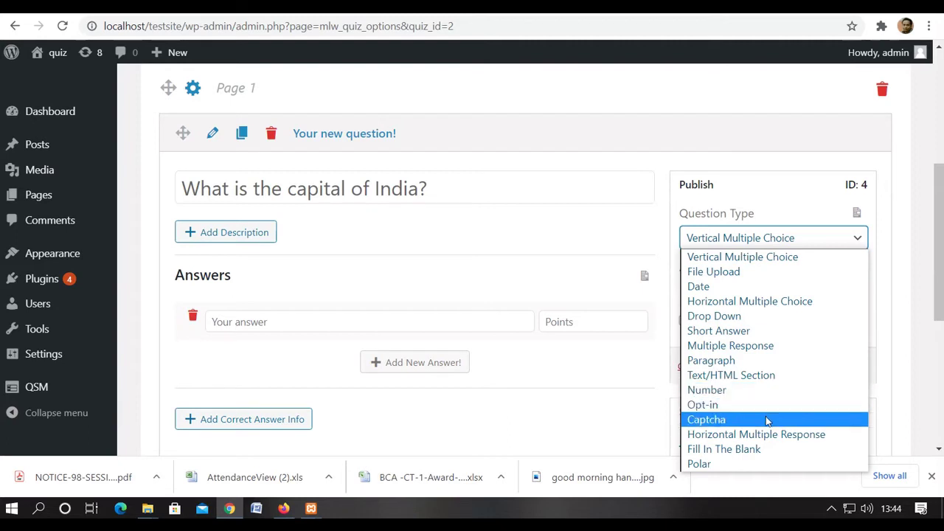
{"action": "left_click", "coordinate": [764, 257]}
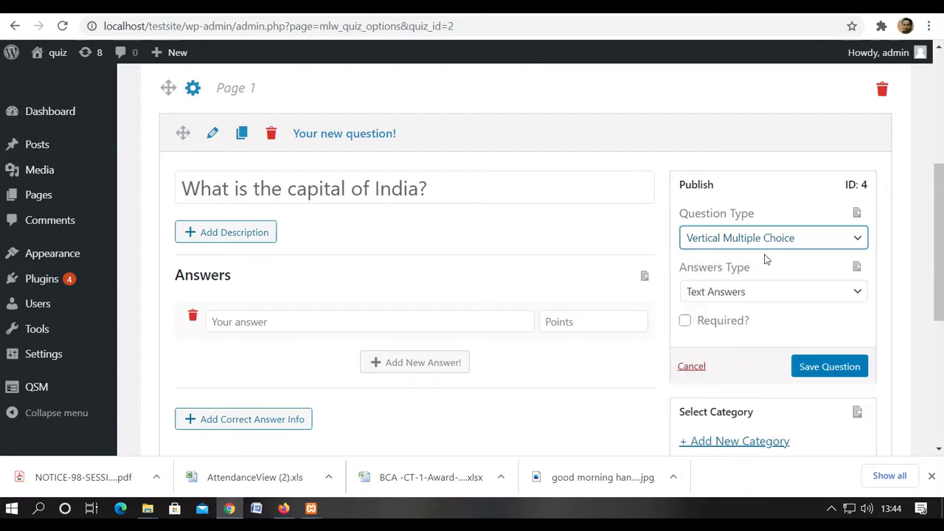
- Enter Delhi as the first answer and add Agra and Mumbai as the second and third answers
{"action": "left_click", "coordinate": [360, 318]}
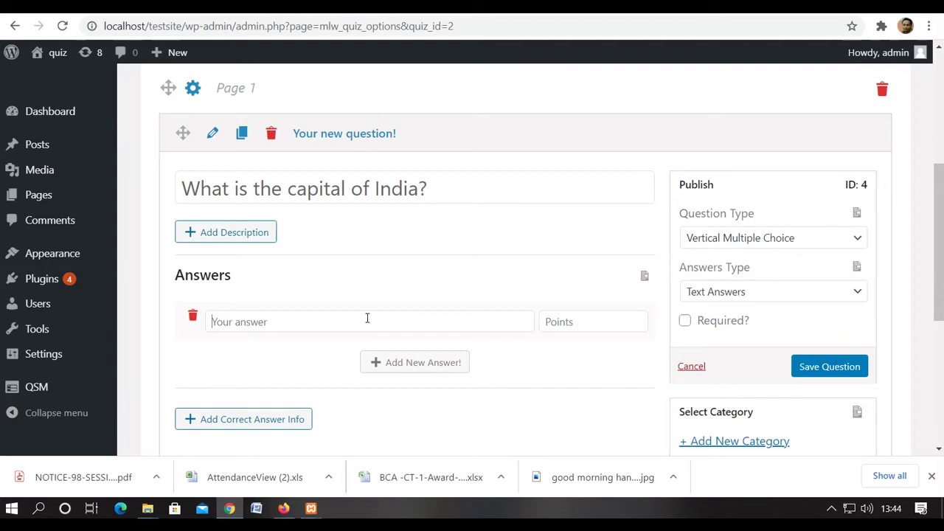
{"action": "type", "text": "Delhi"}
{"action": "left_click", "coordinate": [438, 362]}
{"action": "left_click", "coordinate": [417, 361]}
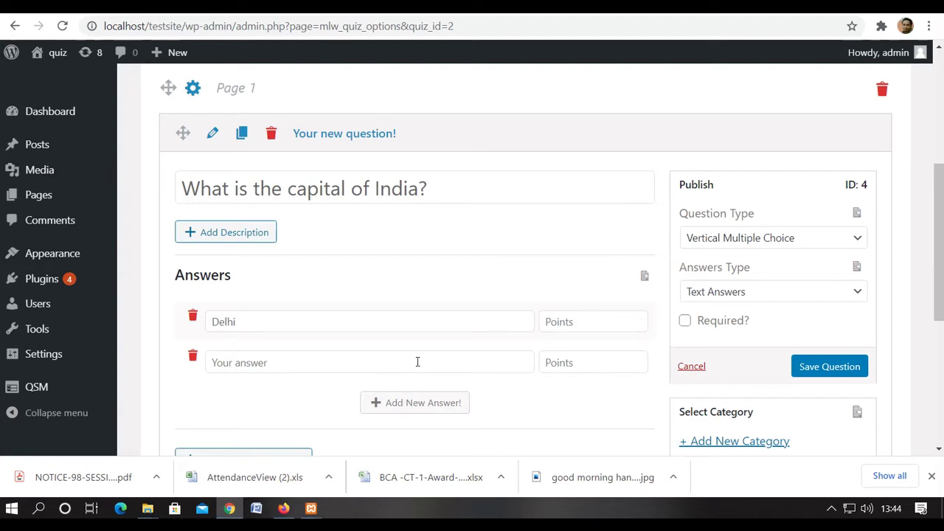
{"action": "type", "text": "Agra"}
{"action": "left_click", "coordinate": [413, 402]}
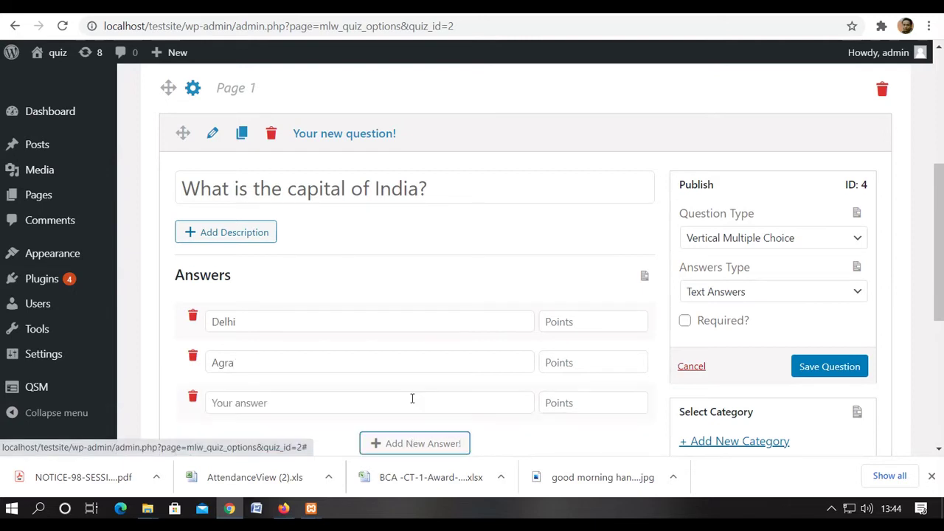
{"action": "left_click", "coordinate": [355, 408]}
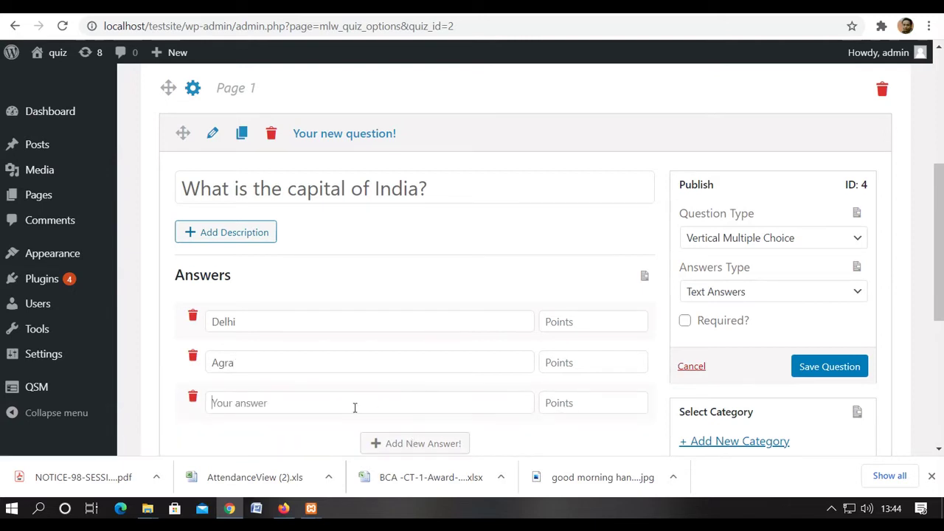
{"action": "type", "text": "Mumbai"}
- Add Pune as the fourth answer and assign 1 point to the Delhi answer
{"action": "scroll", "coordinate": [355, 407], "scroll_direction": "down", "scroll_amount": 1}
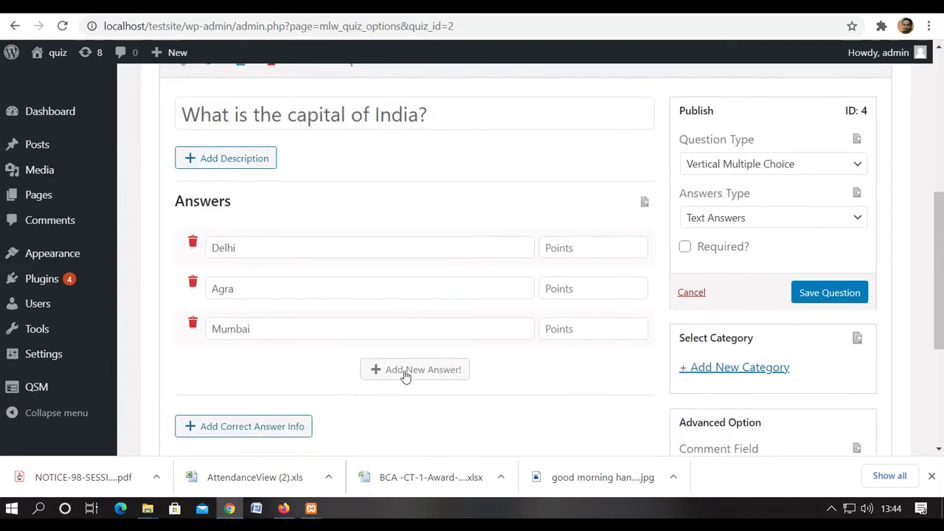
{"action": "left_click", "coordinate": [405, 372]}
{"action": "left_click", "coordinate": [357, 367]}
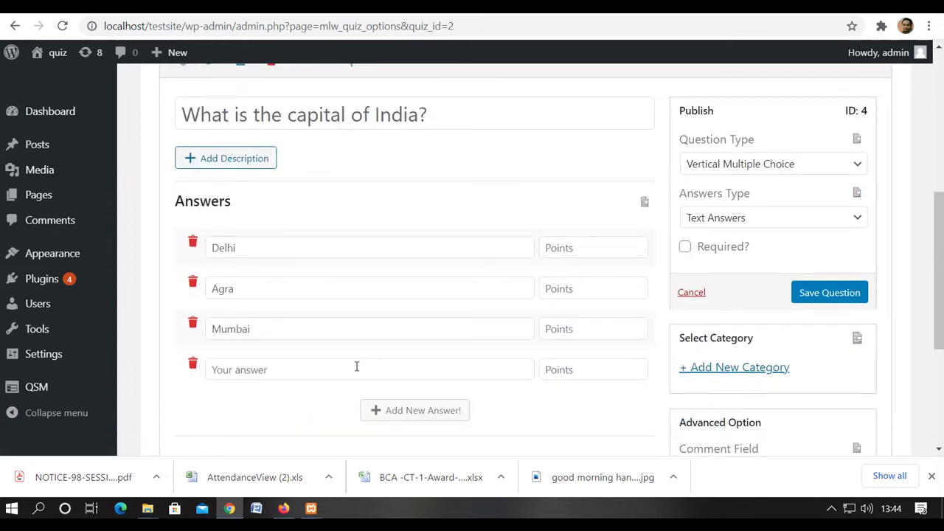
{"action": "type", "text": "Pune"}
{"action": "left_click", "coordinate": [555, 249]}
{"action": "type", "text": "1"}
- Open the Correct Answer Info editor for the question
{"action": "scroll", "coordinate": [575, 411], "scroll_direction": "down", "scroll_amount": 3}
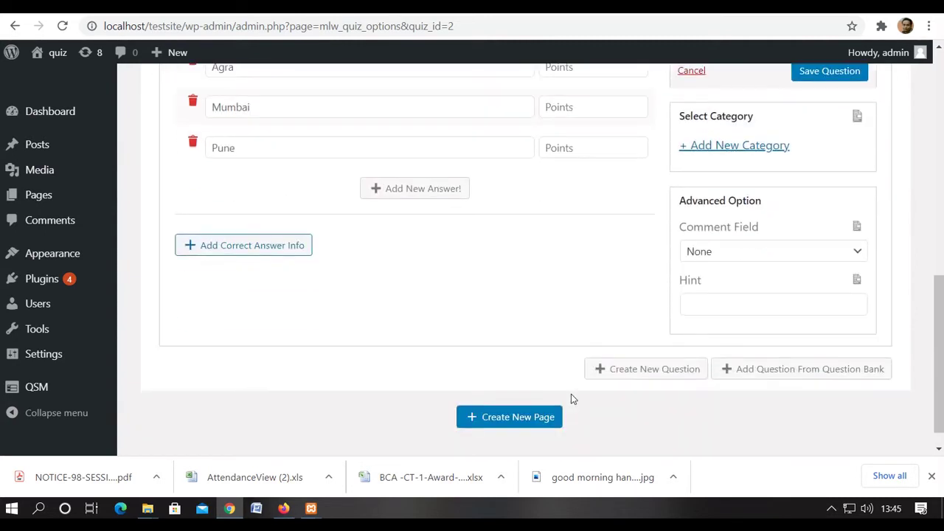
{"action": "scroll", "coordinate": [569, 396], "scroll_direction": "up", "scroll_amount": 1}
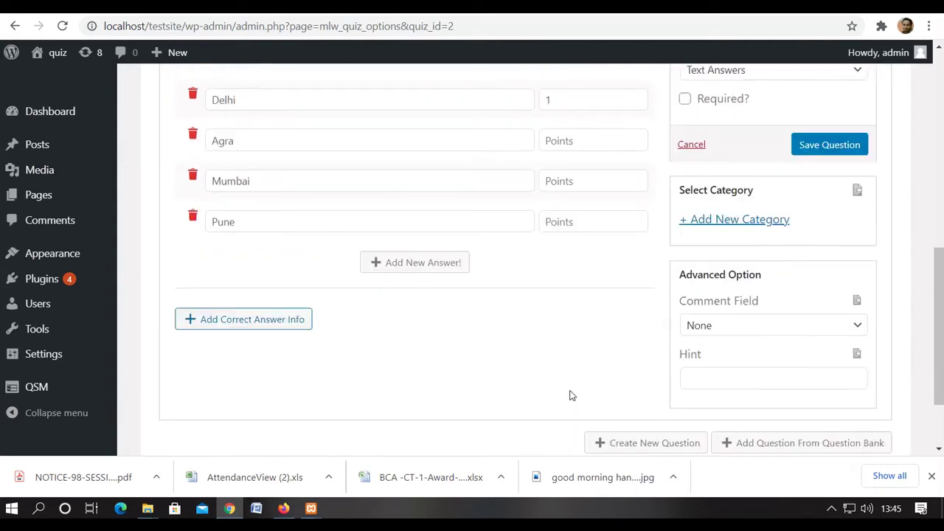
{"action": "left_click", "coordinate": [215, 320]}
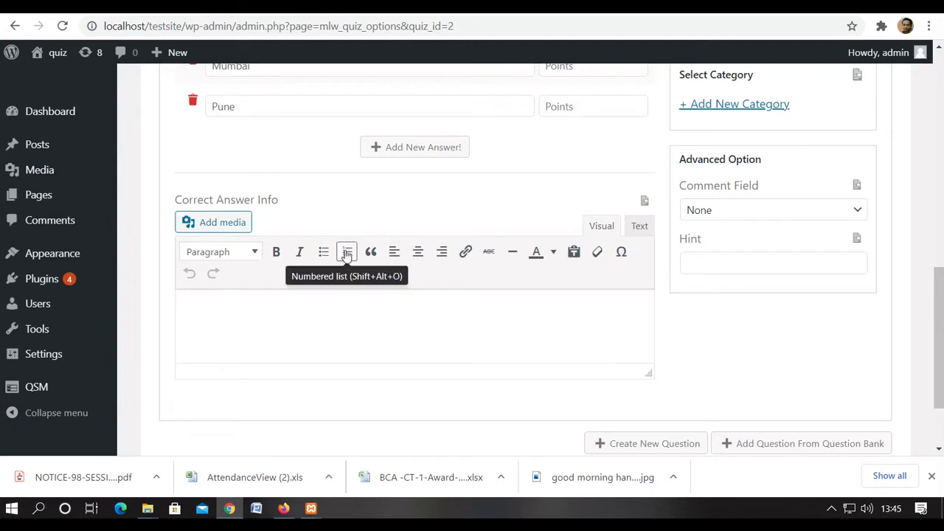
- Keep the answer type as Text Answers, mark the question as required and save it
{"action": "scroll", "coordinate": [373, 214], "scroll_direction": "up", "scroll_amount": 1}
{"action": "scroll", "coordinate": [374, 214], "scroll_direction": "up", "scroll_amount": 2}
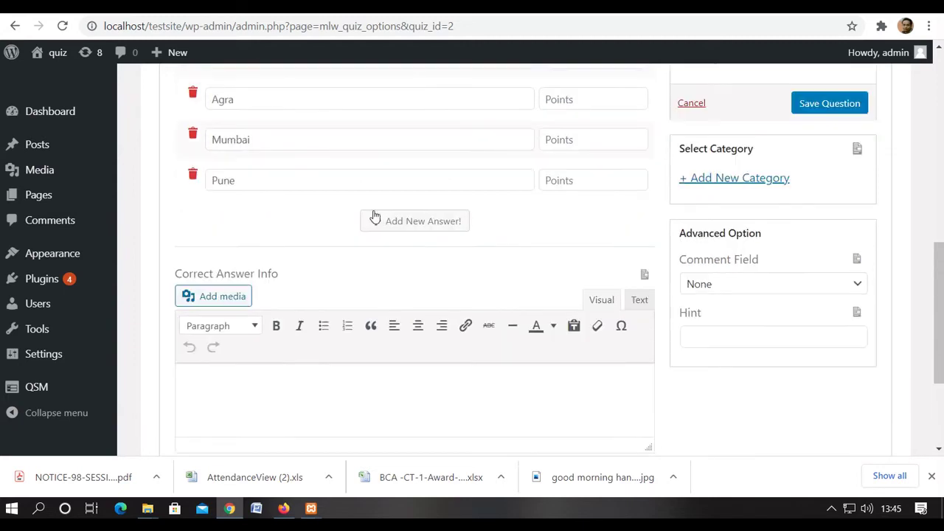
{"action": "scroll", "coordinate": [910, 108], "scroll_direction": "up", "scroll_amount": 1}
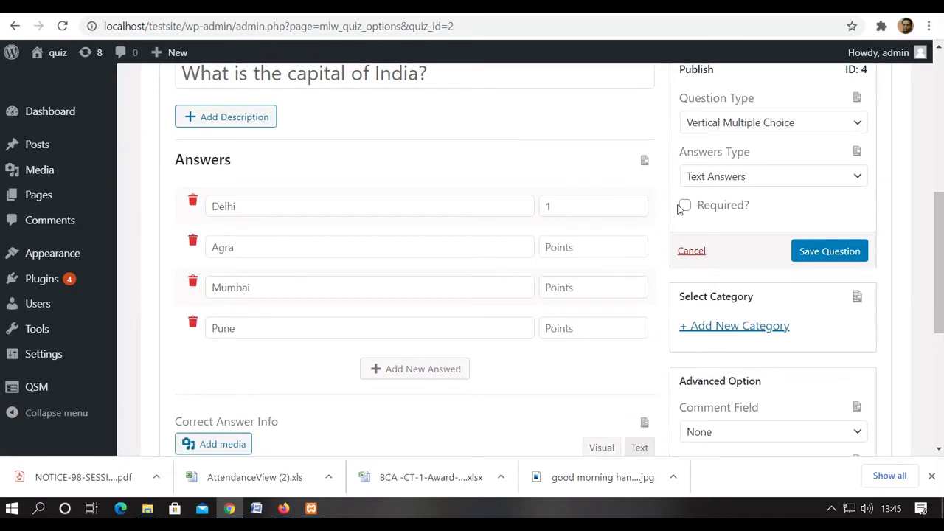
{"action": "left_click", "coordinate": [860, 177]}
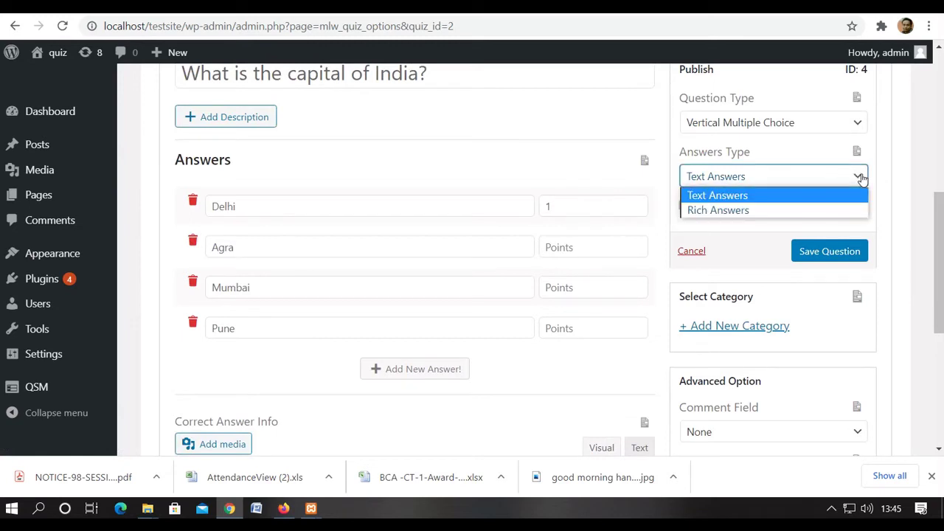
{"action": "left_click", "coordinate": [875, 150]}
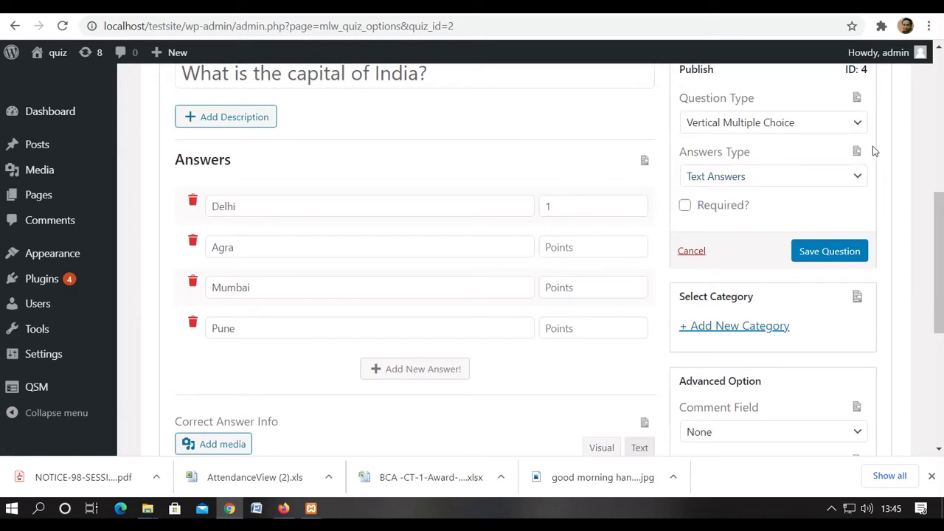
{"action": "left_click", "coordinate": [685, 205]}
{"action": "left_click", "coordinate": [825, 254]}
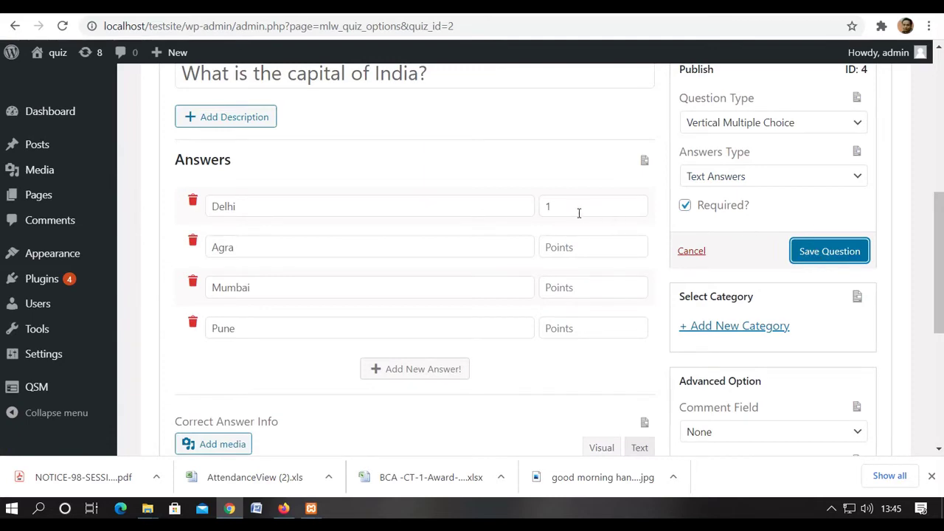
- Review the saved question from its title to its Correct Answer Info and save it again
{"action": "scroll", "coordinate": [579, 213], "scroll_direction": "up", "scroll_amount": 3}
{"action": "scroll", "coordinate": [579, 213], "scroll_direction": "down", "scroll_amount": 4}
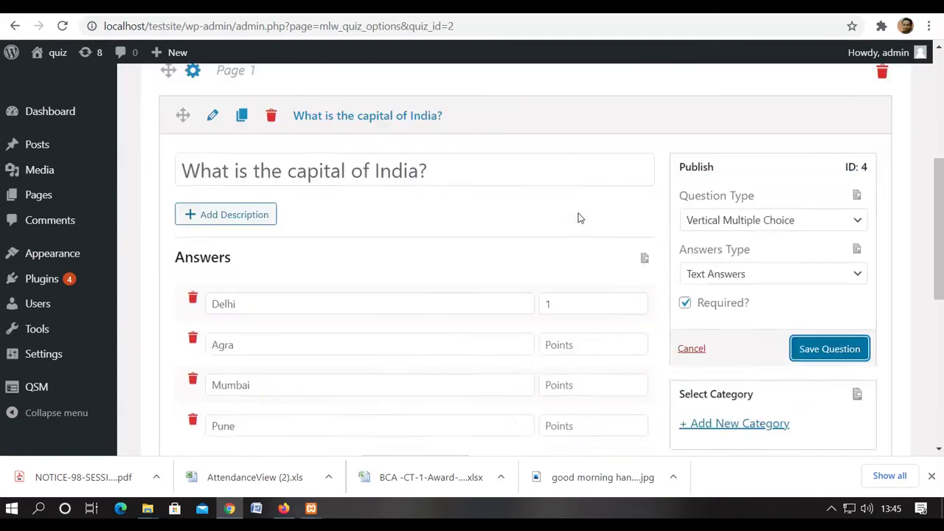
{"action": "scroll", "coordinate": [579, 217], "scroll_direction": "down", "scroll_amount": 3}
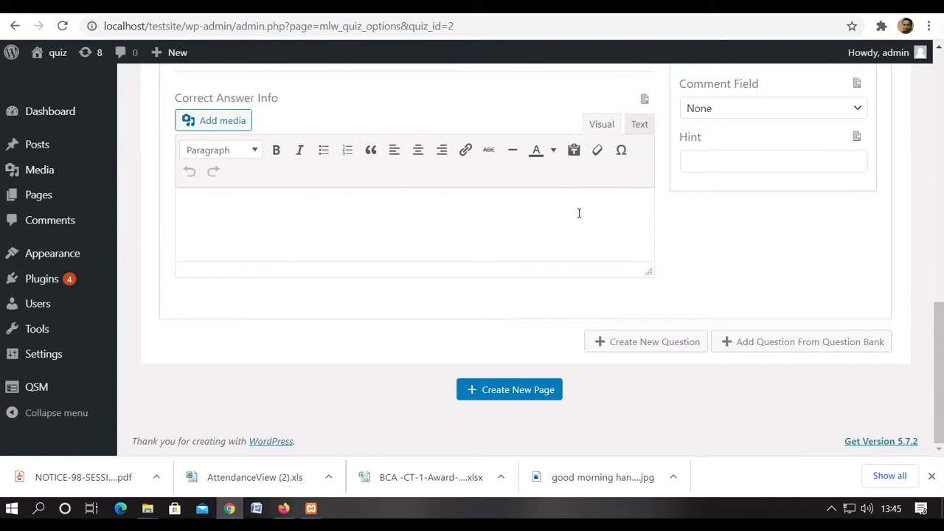
{"action": "scroll", "coordinate": [579, 213], "scroll_direction": "up", "scroll_amount": 4}
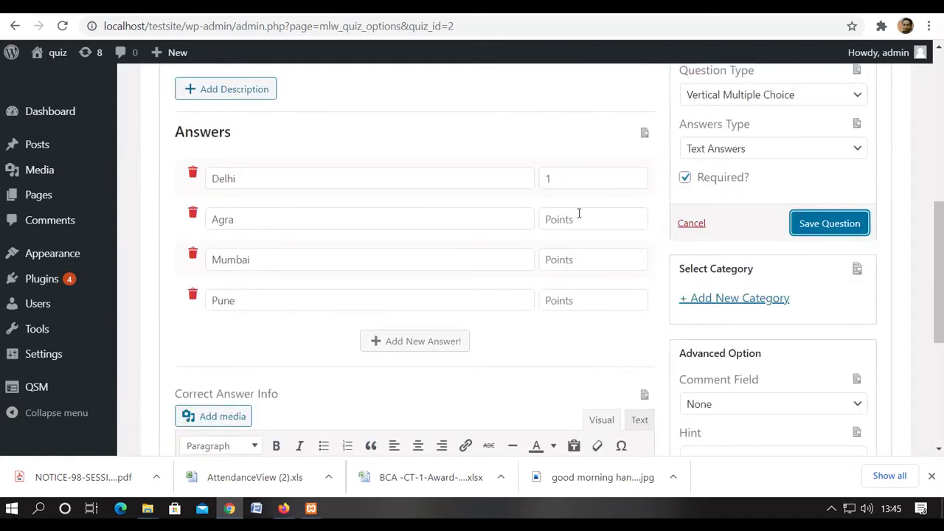
{"action": "scroll", "coordinate": [579, 214], "scroll_direction": "up", "scroll_amount": 1}
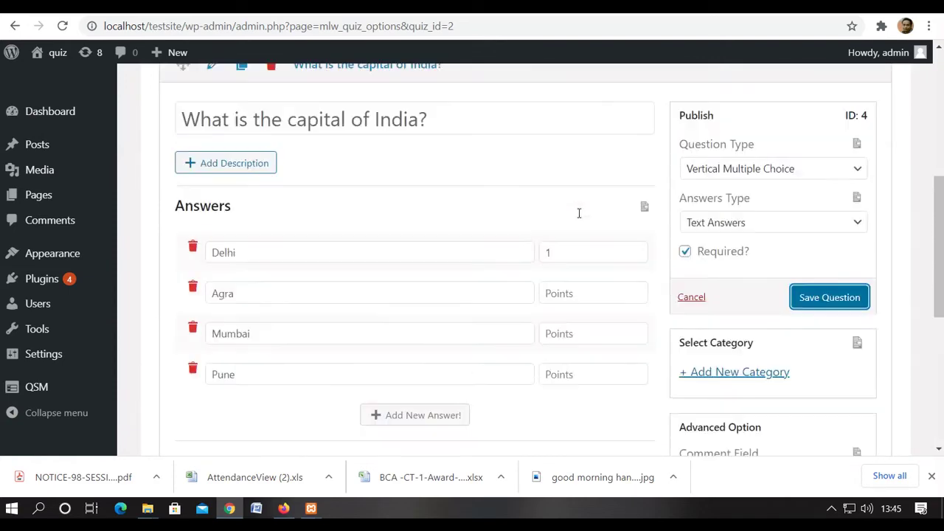
{"action": "left_click", "coordinate": [830, 301]}
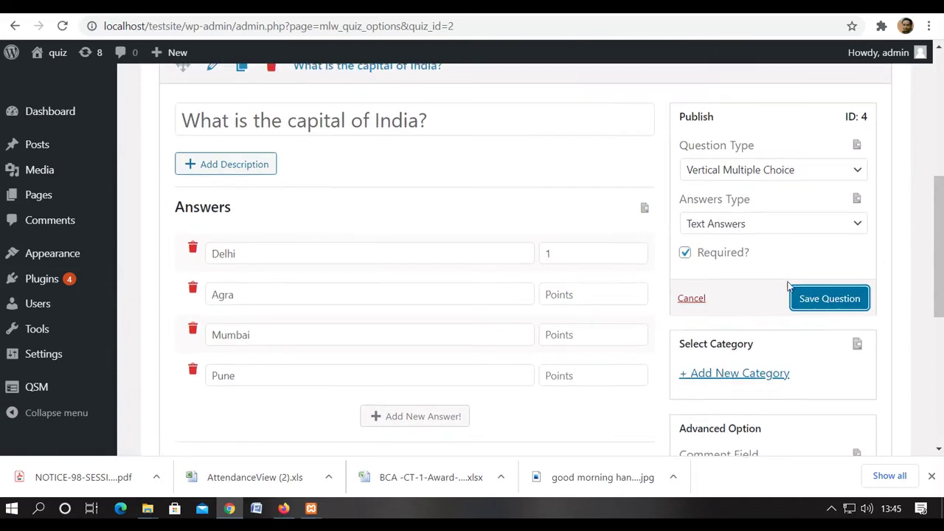
- Create a second question on Page 1 titled "Which is your favourite game?"
{"action": "scroll", "coordinate": [788, 286], "scroll_direction": "up", "scroll_amount": 3}
{"action": "scroll", "coordinate": [788, 287], "scroll_direction": "up", "scroll_amount": 3}
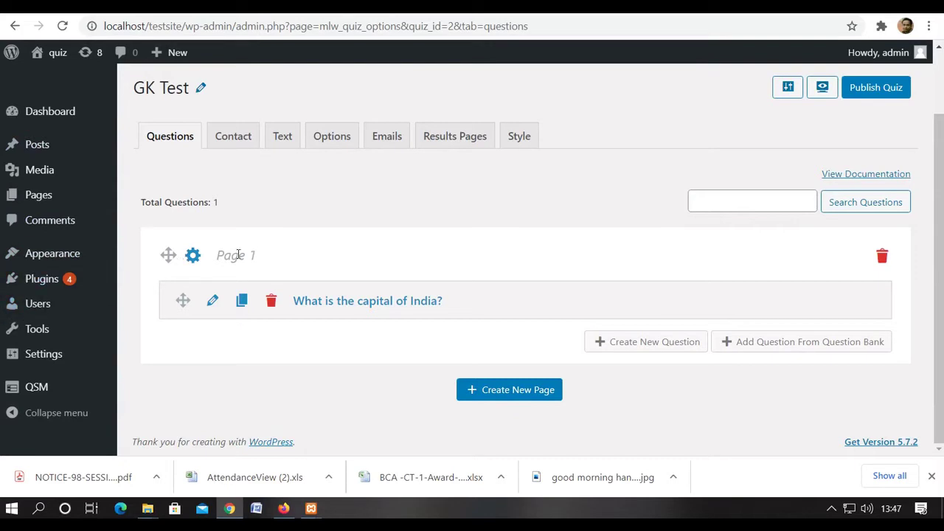
{"action": "left_click", "coordinate": [638, 343]}
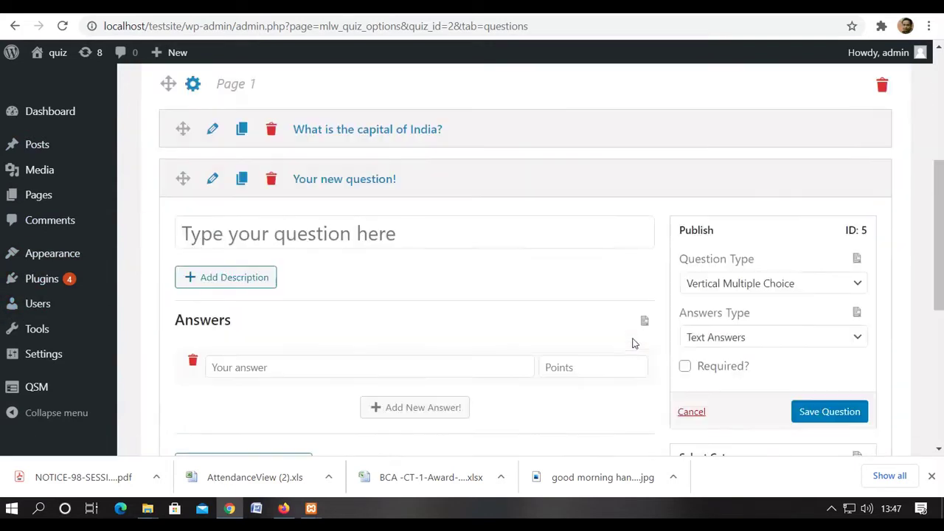
{"action": "left_click", "coordinate": [377, 235]}
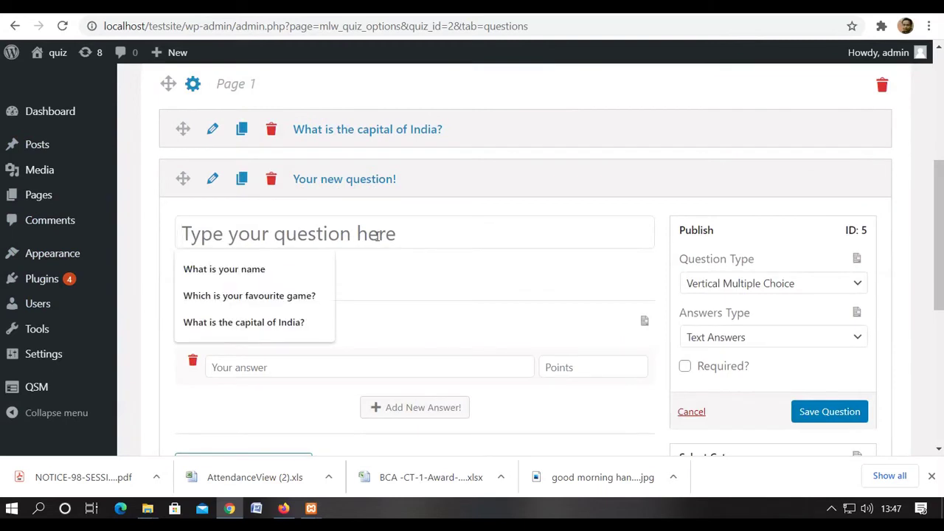
{"action": "left_click", "coordinate": [285, 298]}
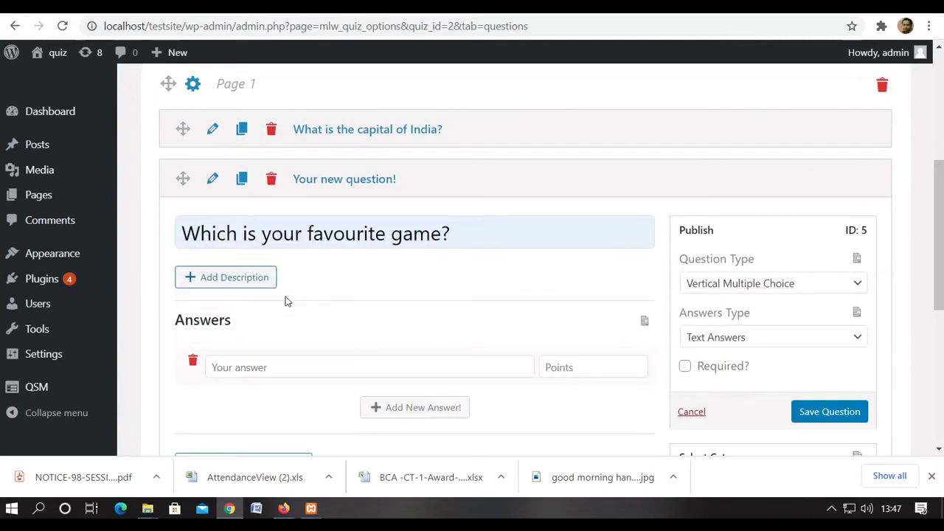
- Enter Cricket as the first answer of the new question and assign it 1 point
{"action": "left_click", "coordinate": [287, 372]}
{"action": "type", "text": "Cricket"}
{"action": "left_click", "coordinate": [594, 367]}
{"action": "type", "text": "1"}
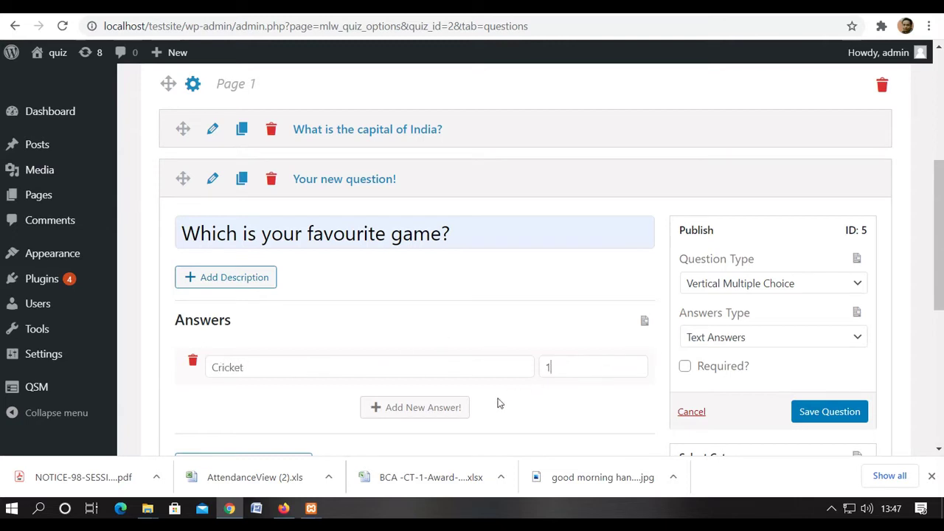
- Add Fotball and Hocky as the second and third answers without points
{"action": "left_click", "coordinate": [434, 408]}
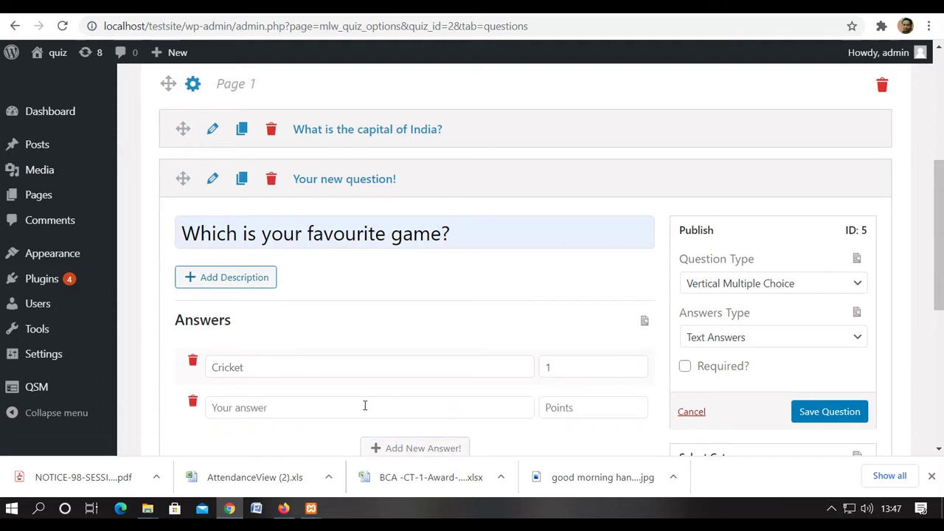
{"action": "type", "text": "Fotball"}
{"action": "scroll", "coordinate": [559, 406], "scroll_direction": "down", "scroll_amount": 3}
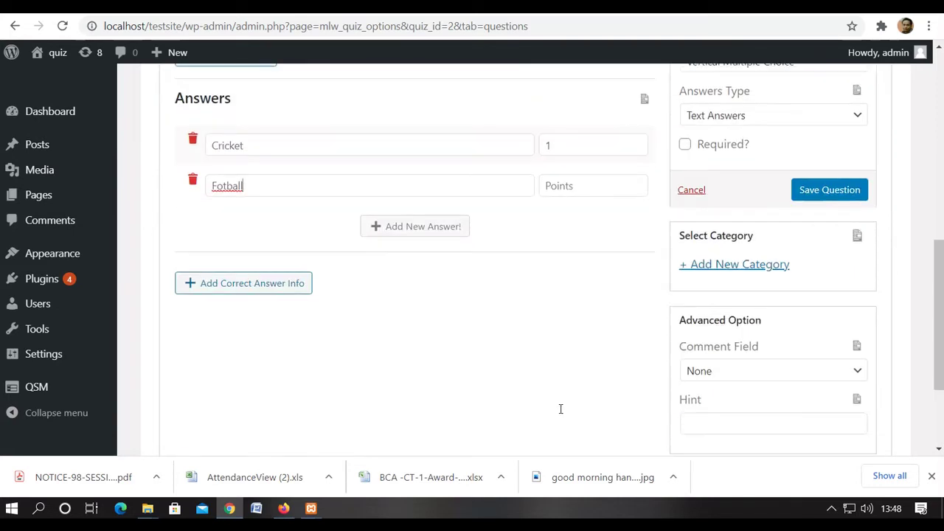
{"action": "left_click", "coordinate": [441, 232]}
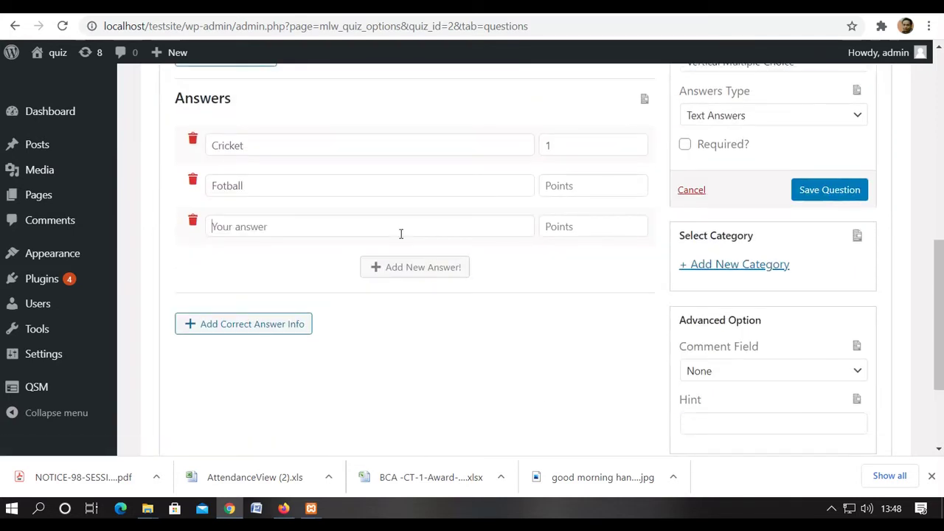
{"action": "left_click", "coordinate": [400, 234]}
{"action": "type", "text": "Hocky"}
- Correct the third answer's spelling to Hockey and add Baseball as the fourth answer
{"action": "left_click", "coordinate": [431, 268]}
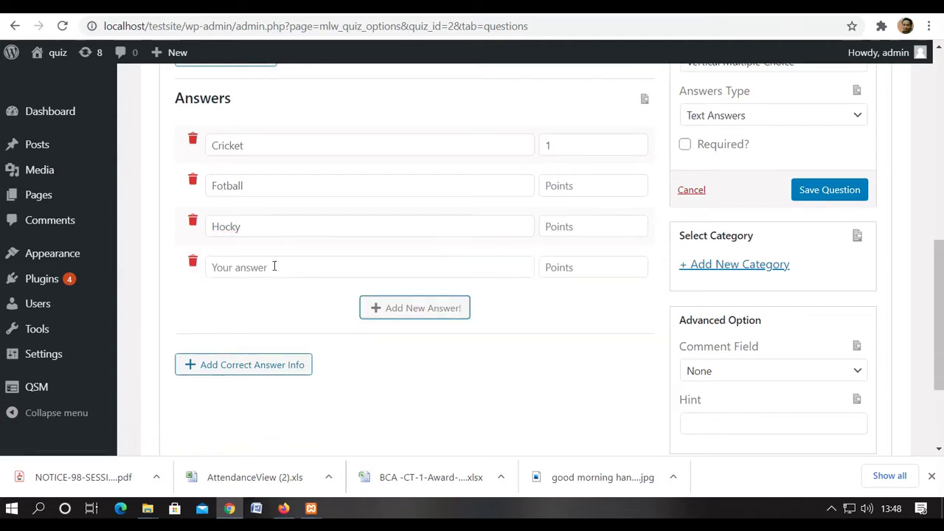
{"action": "left_click", "coordinate": [244, 230]}
{"action": "right_click", "coordinate": [234, 229]}
{"action": "left_click", "coordinate": [246, 237]}
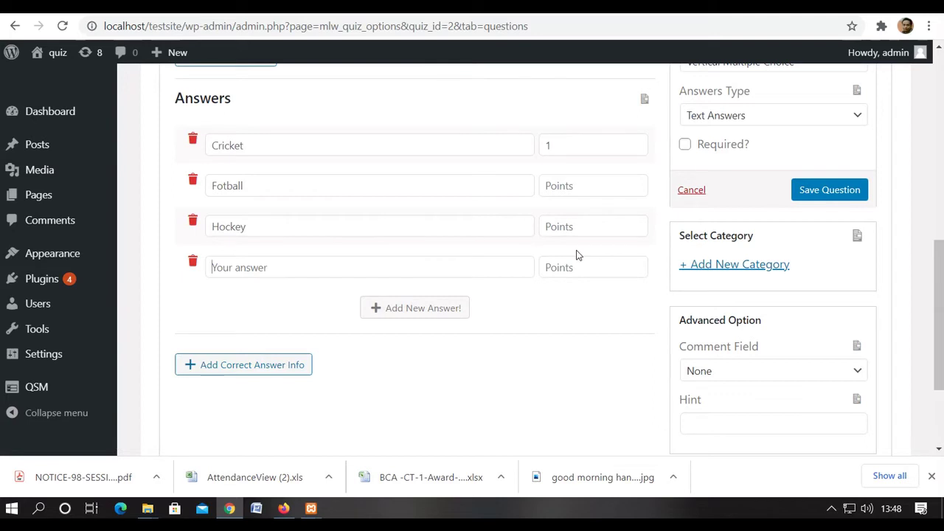
{"action": "type", "text": "Baseball"}
- Mark the favourite game question as required, save it and review its saved answers
{"action": "left_click", "coordinate": [685, 145]}
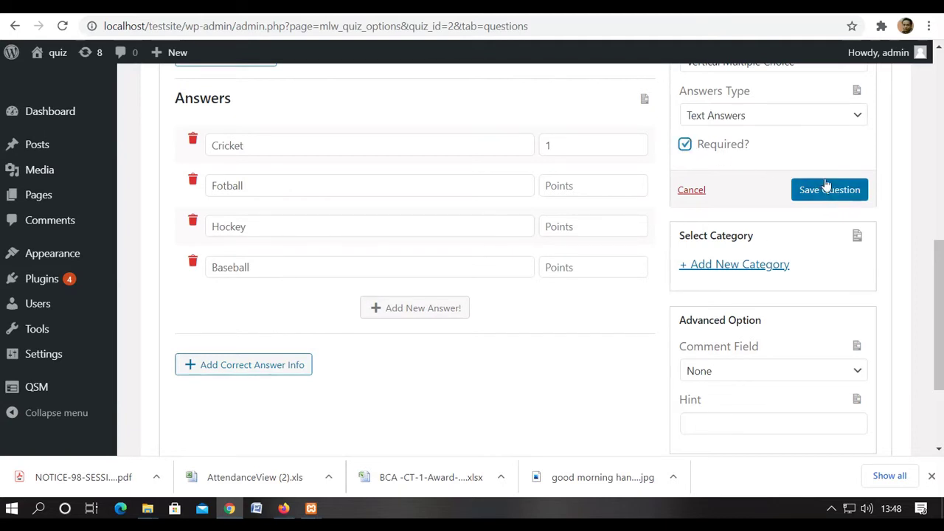
{"action": "left_click", "coordinate": [827, 190]}
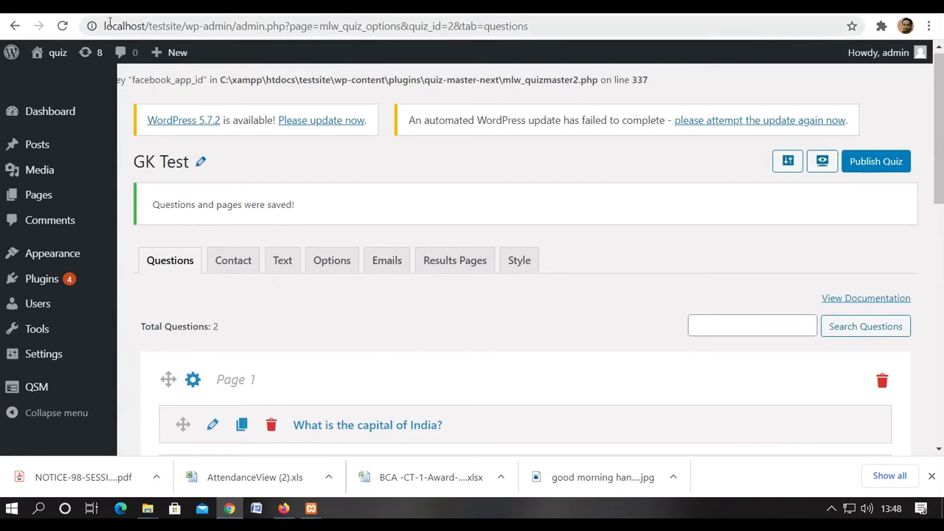
{"action": "scroll", "coordinate": [231, 272], "scroll_direction": "down", "scroll_amount": 4}
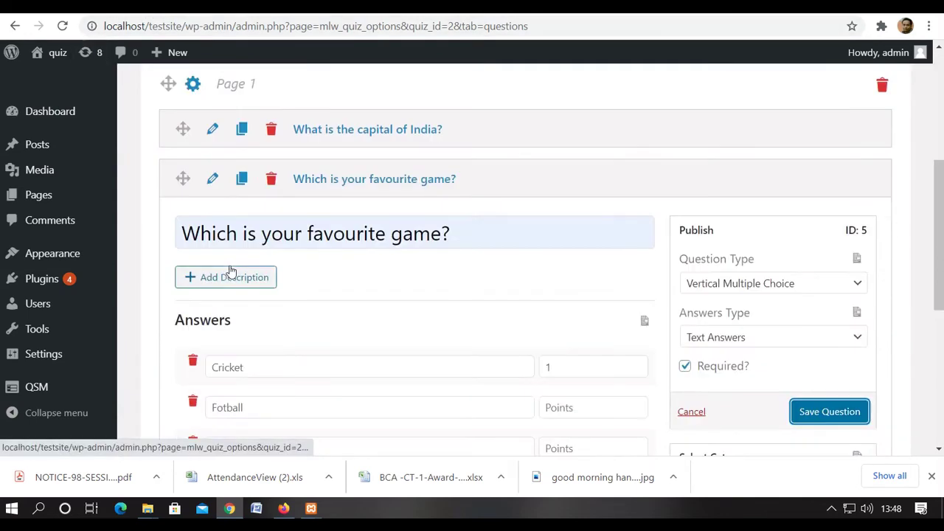
{"action": "scroll", "coordinate": [230, 271], "scroll_direction": "down", "scroll_amount": 4}
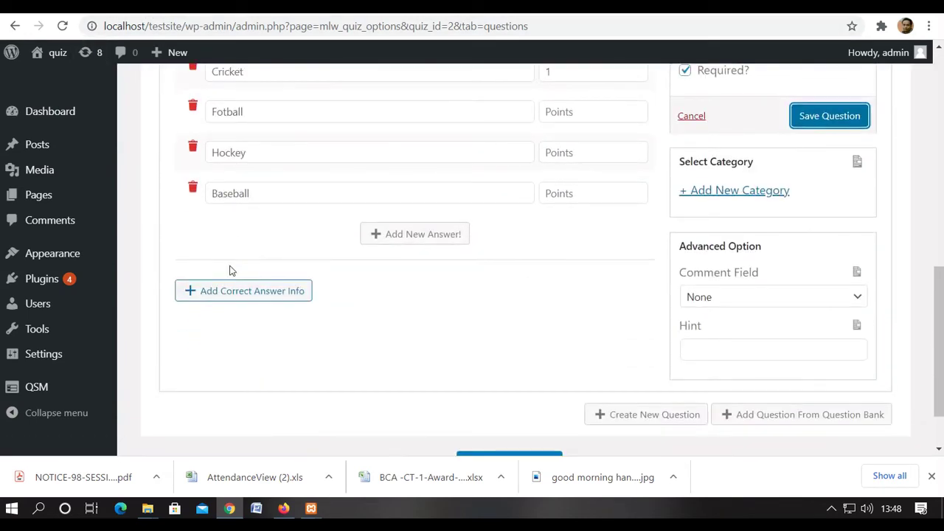
{"action": "scroll", "coordinate": [233, 284], "scroll_direction": "down", "scroll_amount": 1}
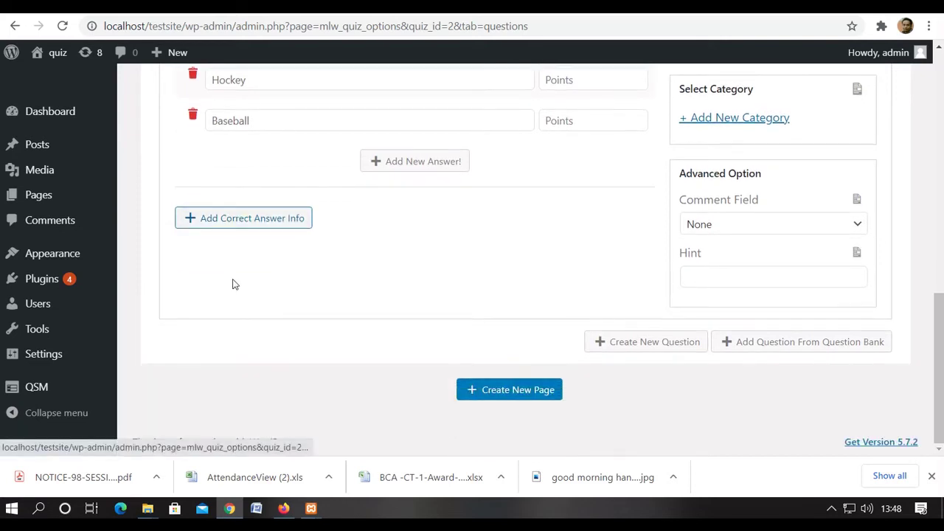
{"action": "left_click", "coordinate": [615, 341]}
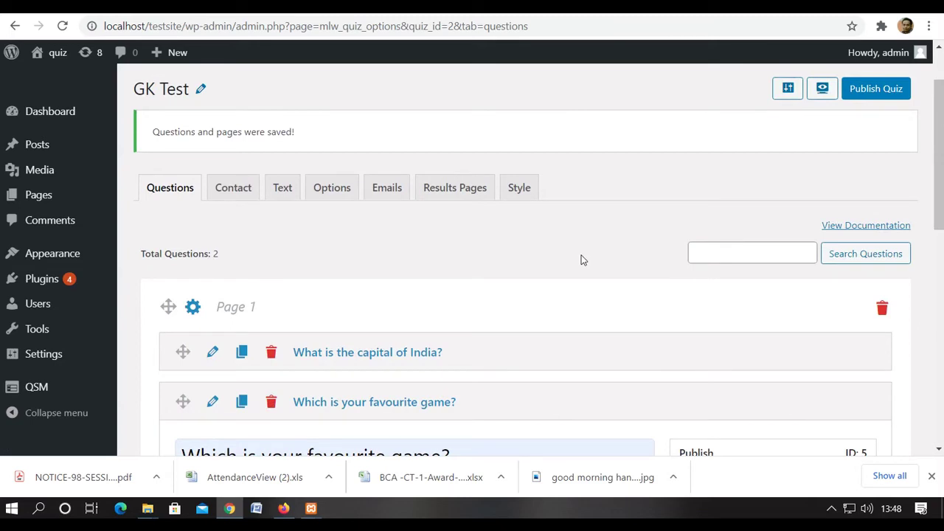
- Examine the settings of a new contact field for the quiz, including its Used For choices
{"action": "left_click", "coordinate": [234, 189]}
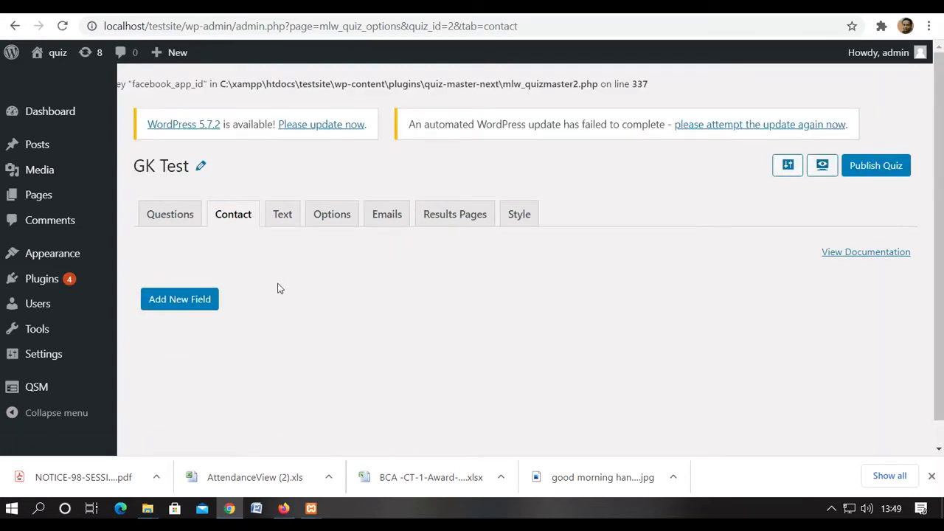
{"action": "scroll", "coordinate": [278, 288], "scroll_direction": "down", "scroll_amount": 1}
{"action": "left_click", "coordinate": [184, 279]}
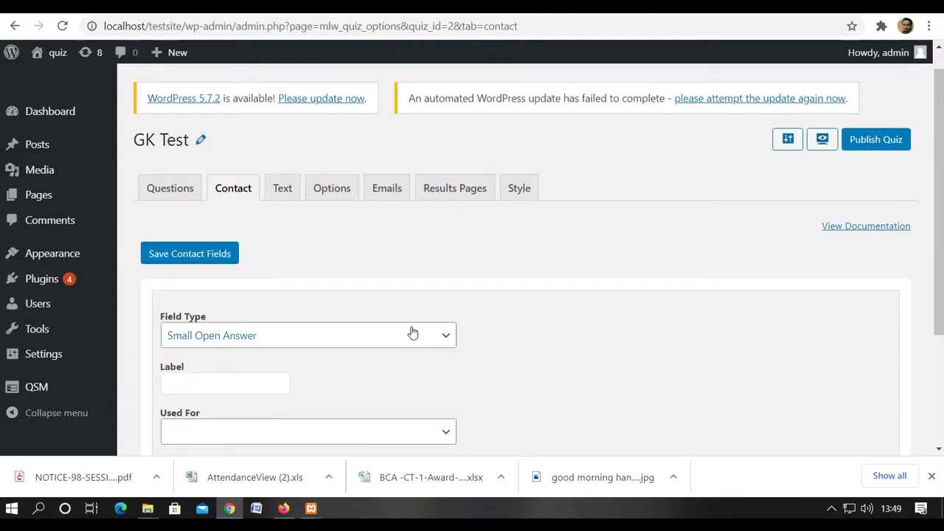
{"action": "scroll", "coordinate": [411, 335], "scroll_direction": "down", "scroll_amount": 1}
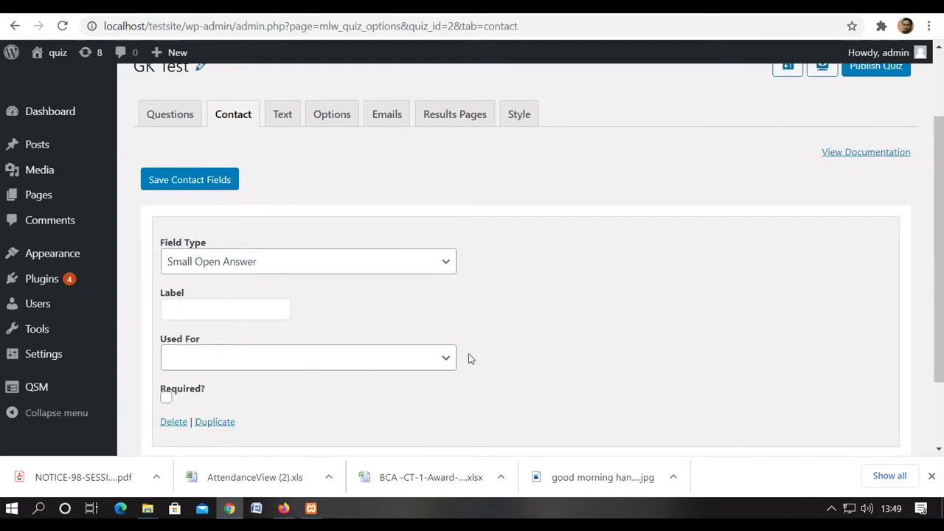
{"action": "left_click", "coordinate": [446, 360]}
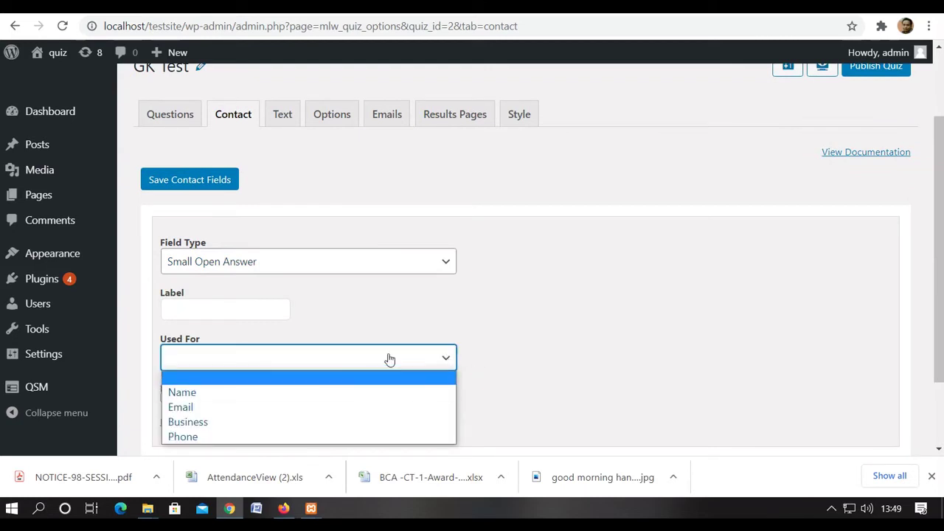
{"action": "left_click", "coordinate": [510, 317]}
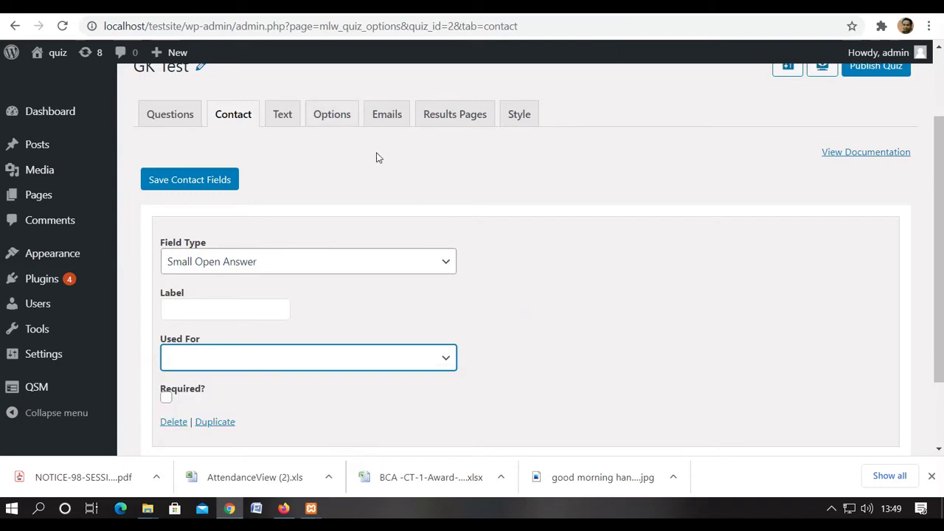
- Replace QUIZ_NAME with GK QUIZ in the Message Displayed Before Quiz, so it reads "Welcome to your %GK QUIZ%"
{"action": "left_click", "coordinate": [290, 120]}
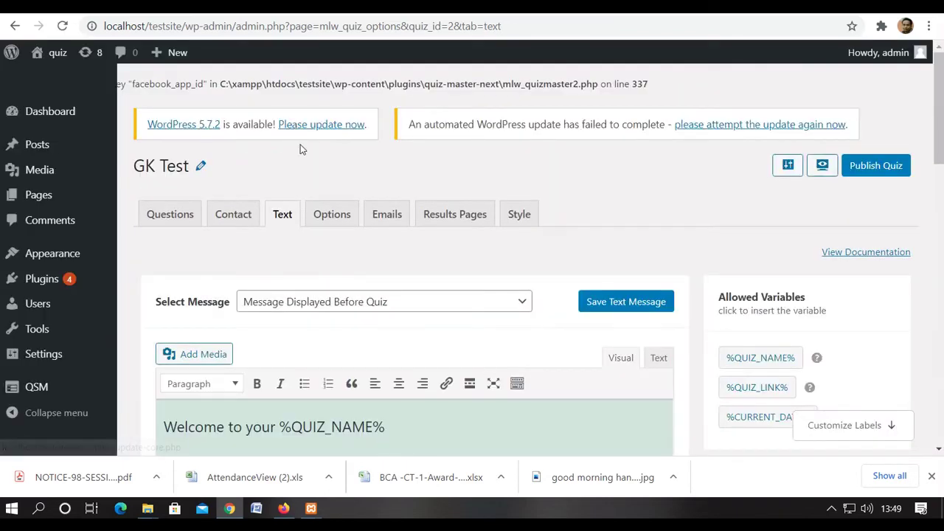
{"action": "scroll", "coordinate": [300, 151], "scroll_direction": "down", "scroll_amount": 2}
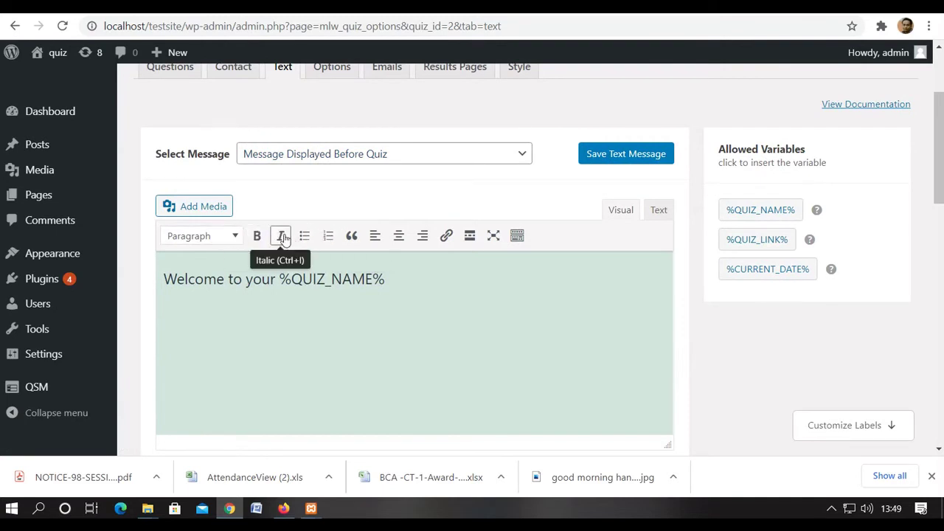
{"action": "scroll", "coordinate": [285, 236], "scroll_direction": "up", "scroll_amount": 1}
{"action": "scroll", "coordinate": [285, 237], "scroll_direction": "up", "scroll_amount": 2}
{"action": "scroll", "coordinate": [285, 237], "scroll_direction": "down", "scroll_amount": 1}
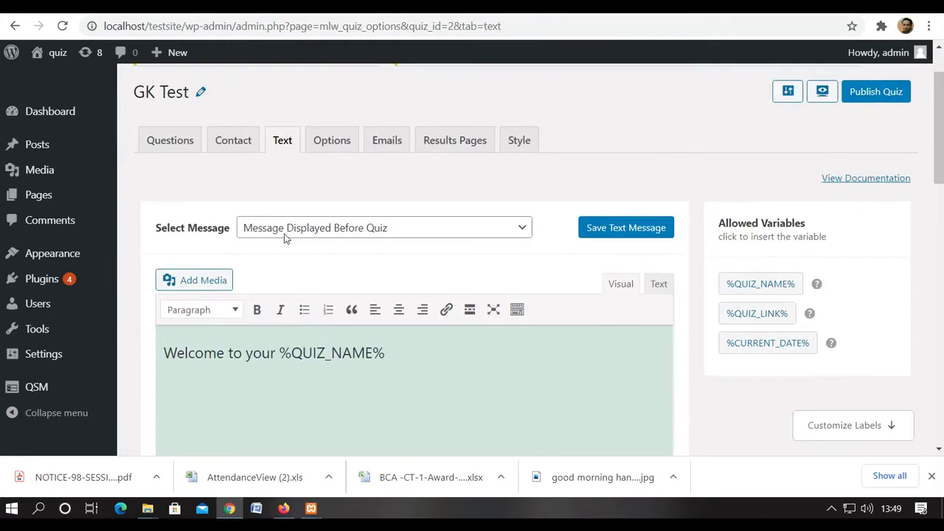
{"action": "scroll", "coordinate": [299, 241], "scroll_direction": "down", "scroll_amount": 2}
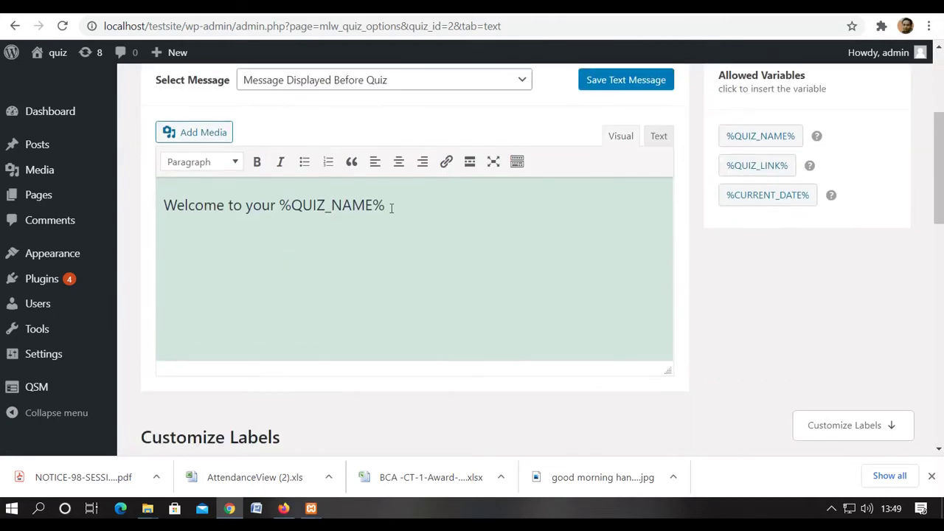
{"action": "left_click_drag", "start_coordinate": [391, 207], "coordinate": [292, 205]}
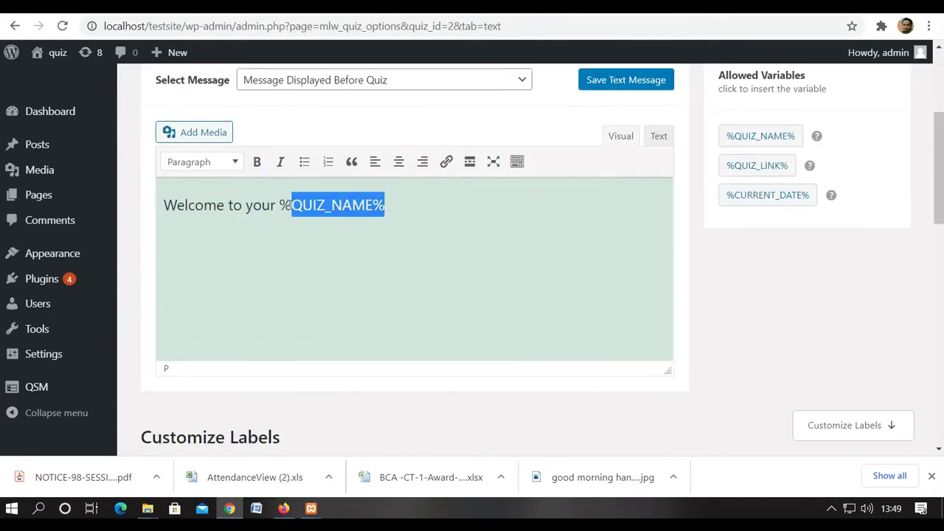
{"action": "left_click", "coordinate": [372, 206]}
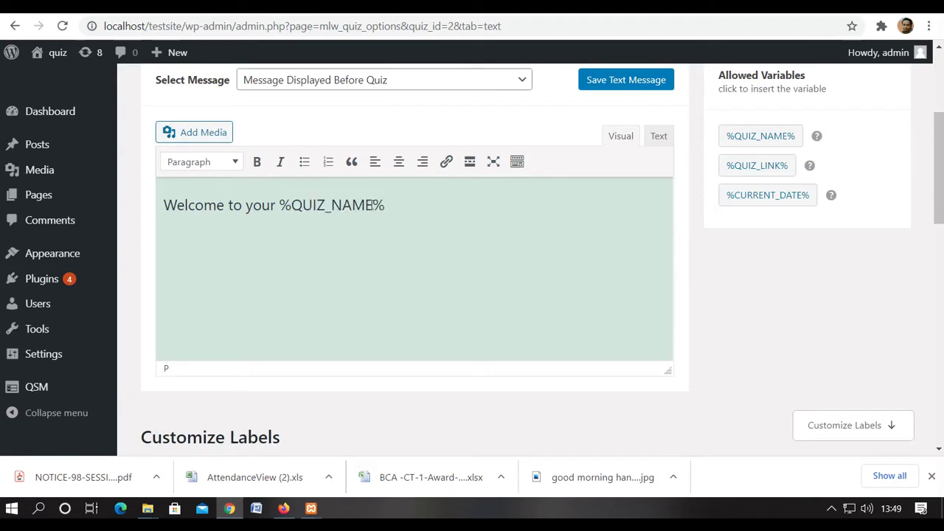
{"action": "left_click_drag", "start_coordinate": [372, 206], "coordinate": [292, 206]}
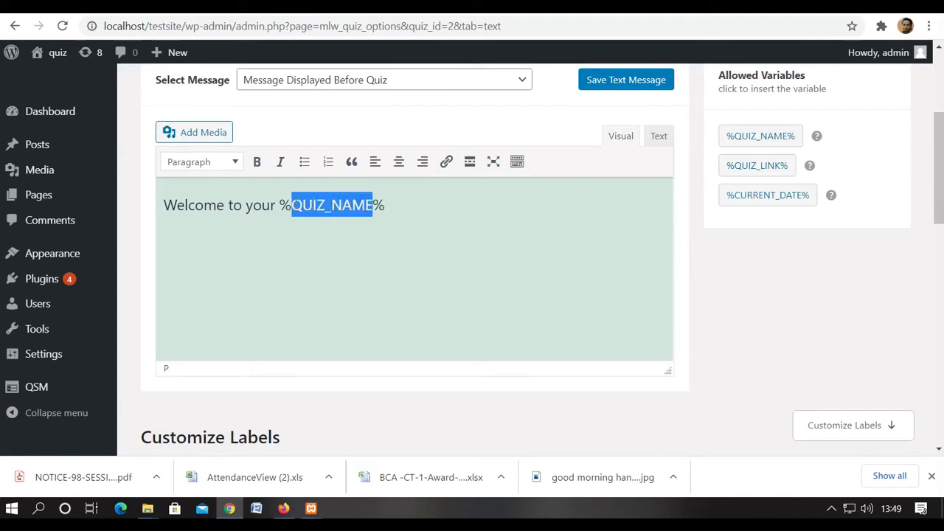
{"action": "type", "text": "GK"}
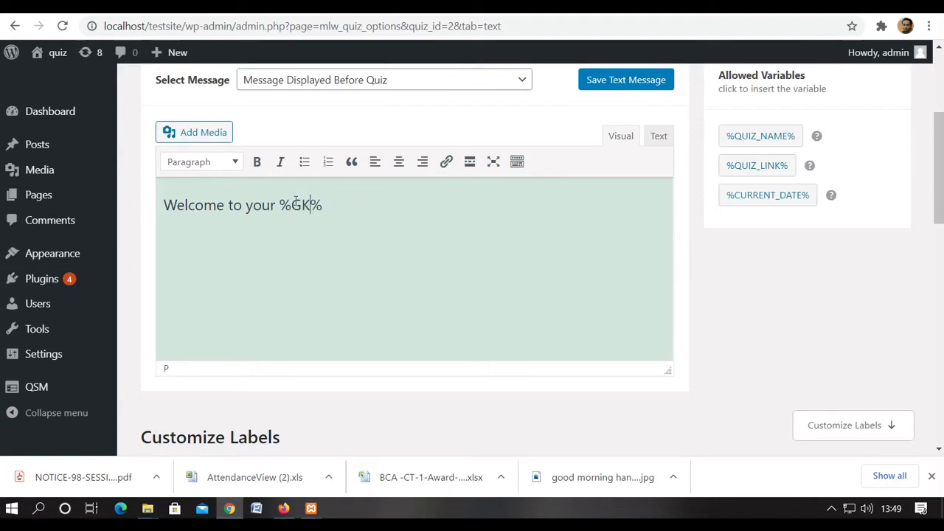
{"action": "type", "text": " QUIZ"}
- Look through the available message types, keep Message Displayed Before Quiz selected and save the text message
{"action": "scroll", "coordinate": [266, 313], "scroll_direction": "up", "scroll_amount": 2}
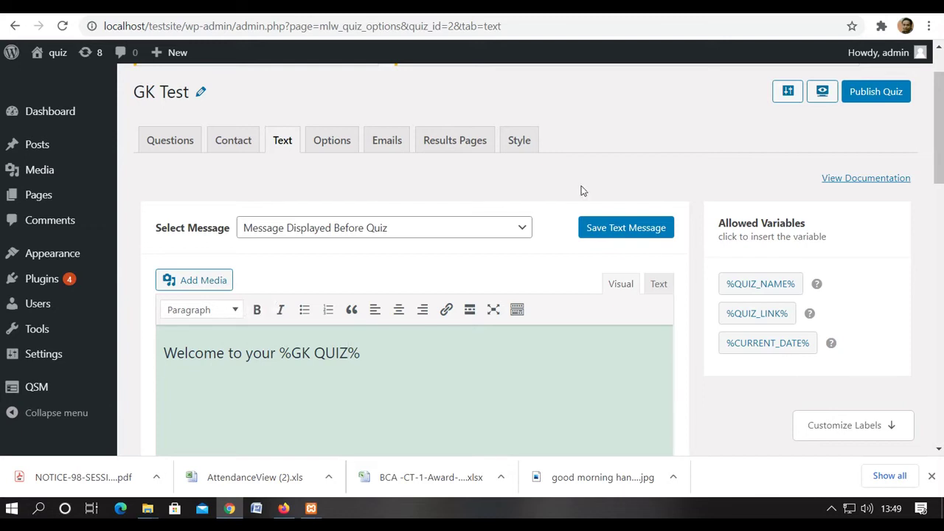
{"action": "left_click", "coordinate": [528, 226]}
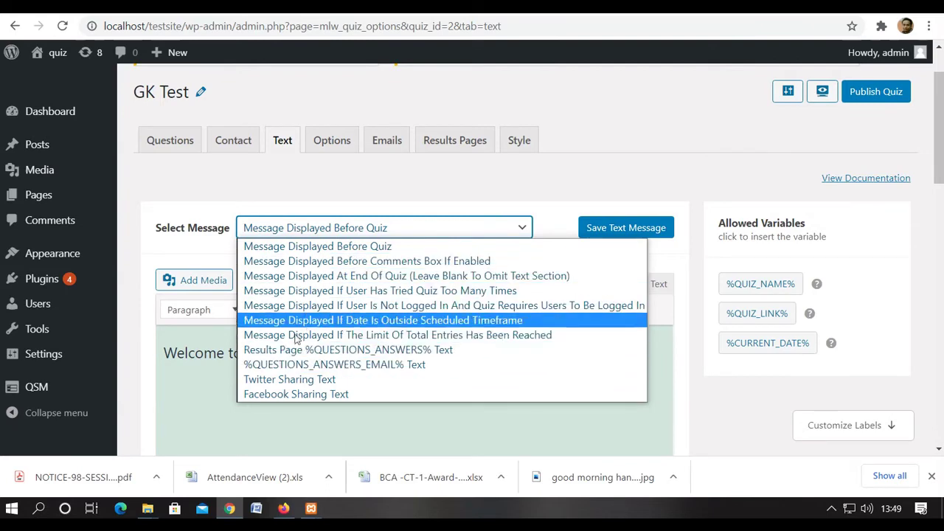
{"action": "left_click", "coordinate": [575, 172]}
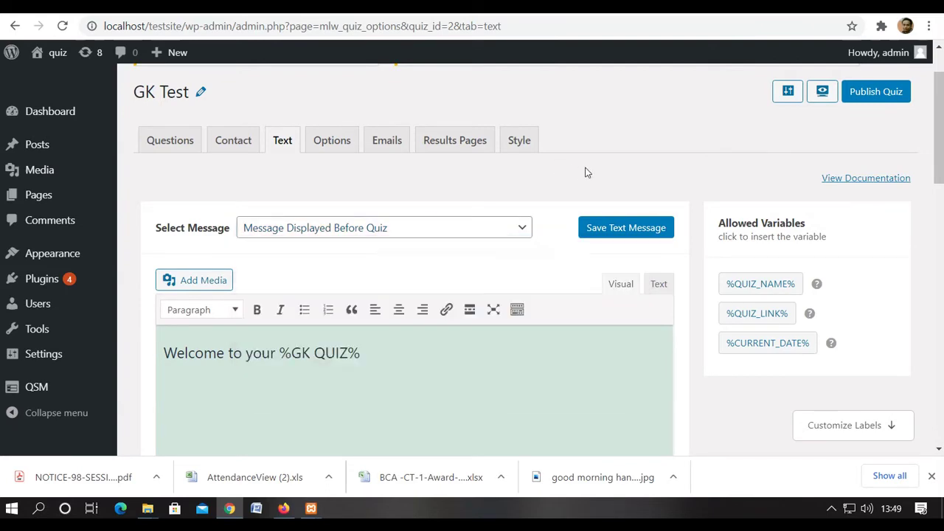
{"action": "left_click", "coordinate": [610, 227]}
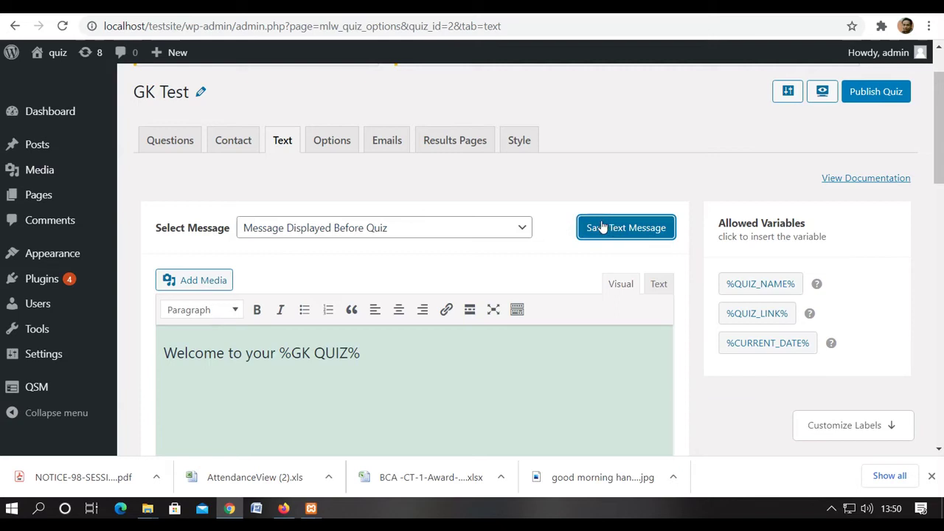
- Review the quiz's customizable button labels and validation messages
{"action": "scroll", "coordinate": [602, 227], "scroll_direction": "down", "scroll_amount": 3}
{"action": "scroll", "coordinate": [601, 219], "scroll_direction": "up", "scroll_amount": 1}
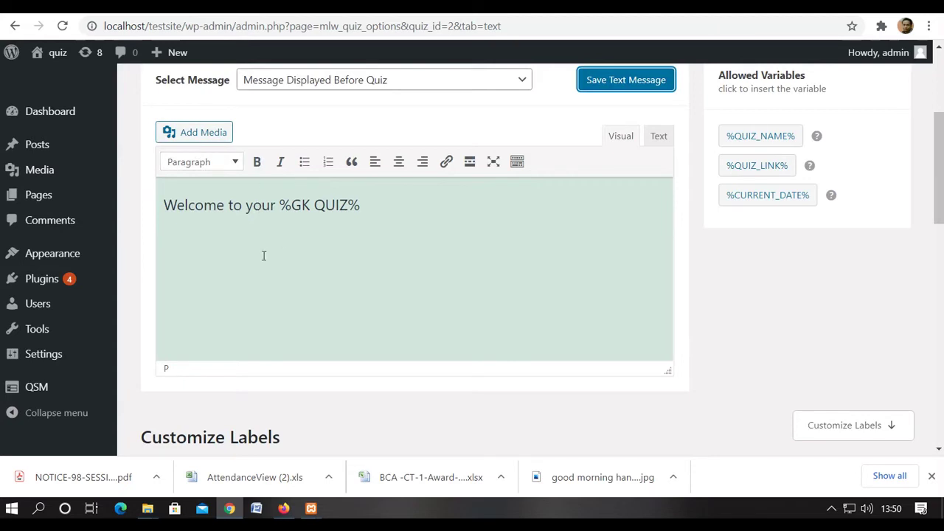
{"action": "scroll", "coordinate": [263, 256], "scroll_direction": "down", "scroll_amount": 3}
{"action": "scroll", "coordinate": [264, 258], "scroll_direction": "down", "scroll_amount": 1}
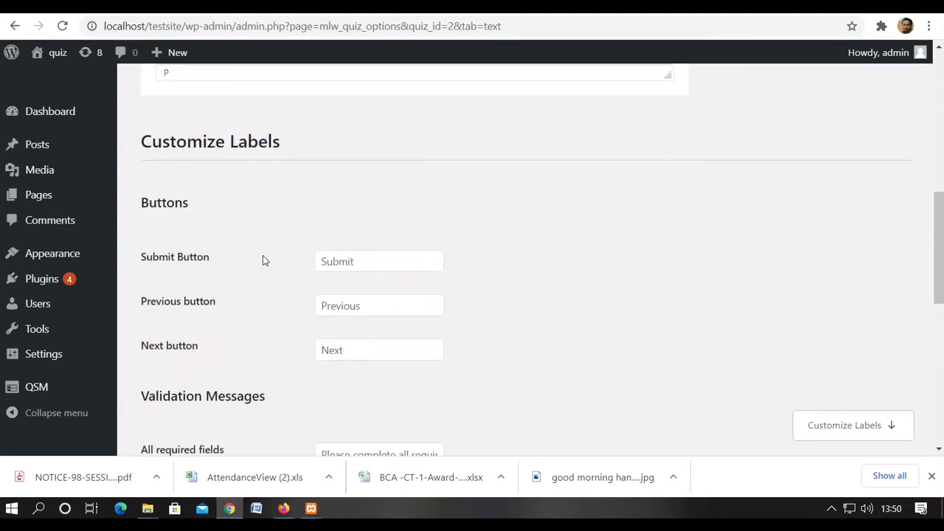
{"action": "scroll", "coordinate": [264, 258], "scroll_direction": "down", "scroll_amount": 1}
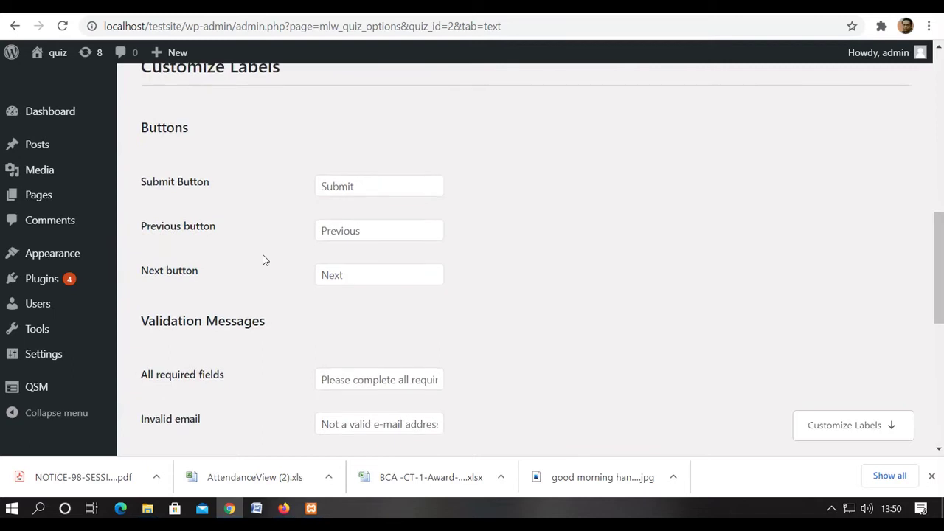
{"action": "scroll", "coordinate": [263, 256], "scroll_direction": "down", "scroll_amount": 1}
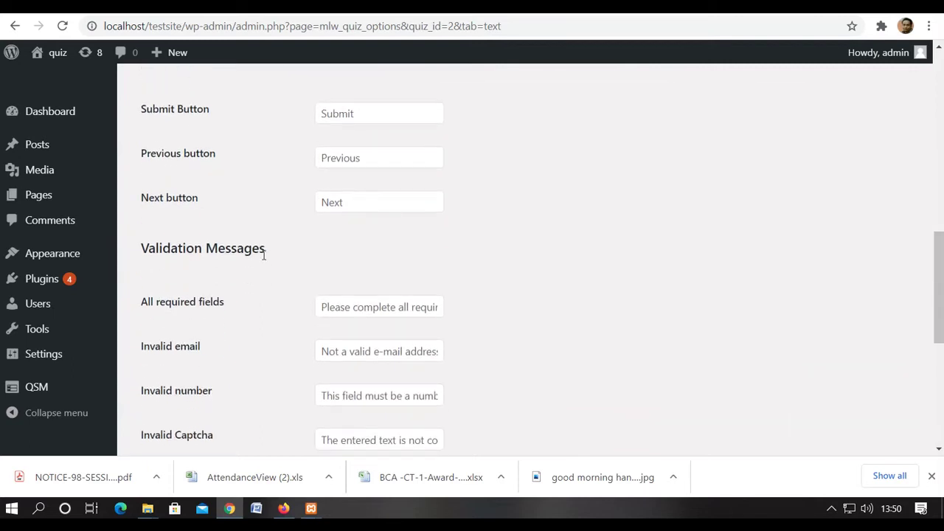
- Examine the quiz options, from quiz type, grading system and time limit to entry limits, contact form display and saved responses
{"action": "scroll", "coordinate": [264, 255], "scroll_direction": "up", "scroll_amount": 10}
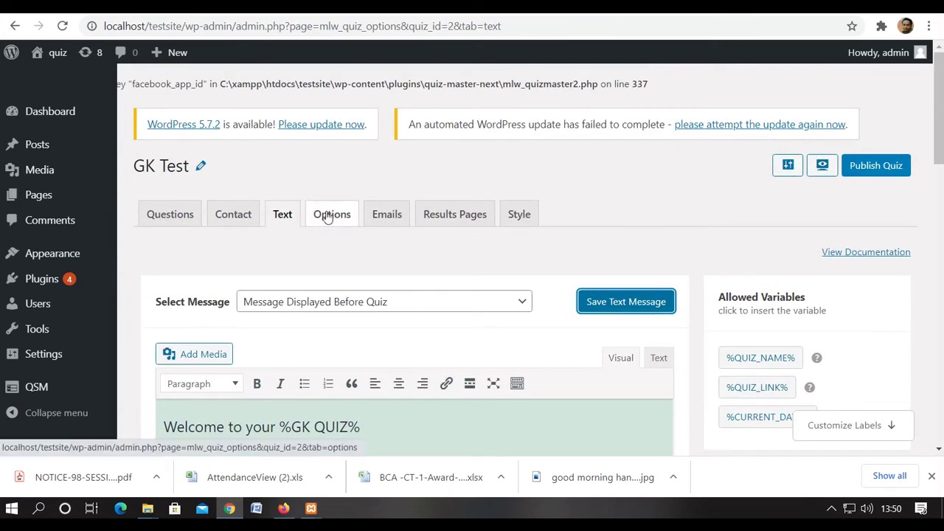
{"action": "left_click", "coordinate": [330, 215]}
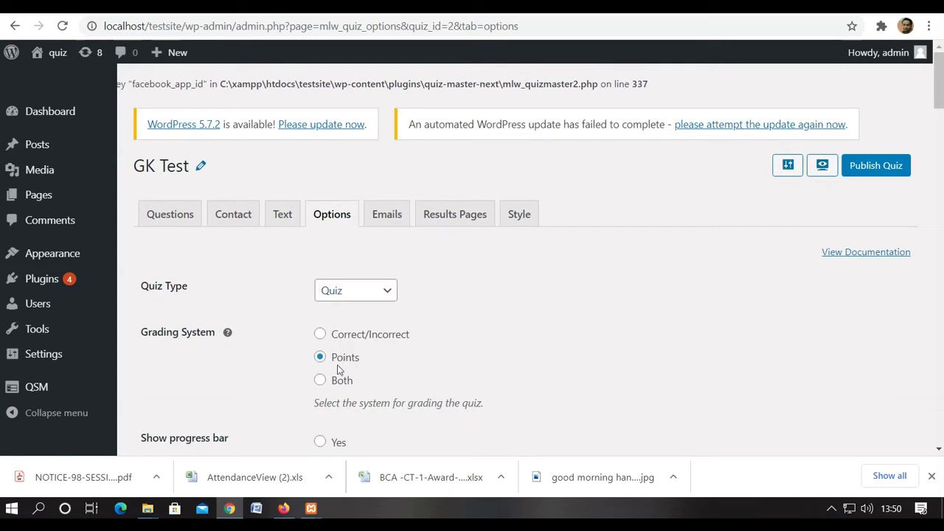
{"action": "scroll", "coordinate": [312, 385], "scroll_direction": "down", "scroll_amount": 1}
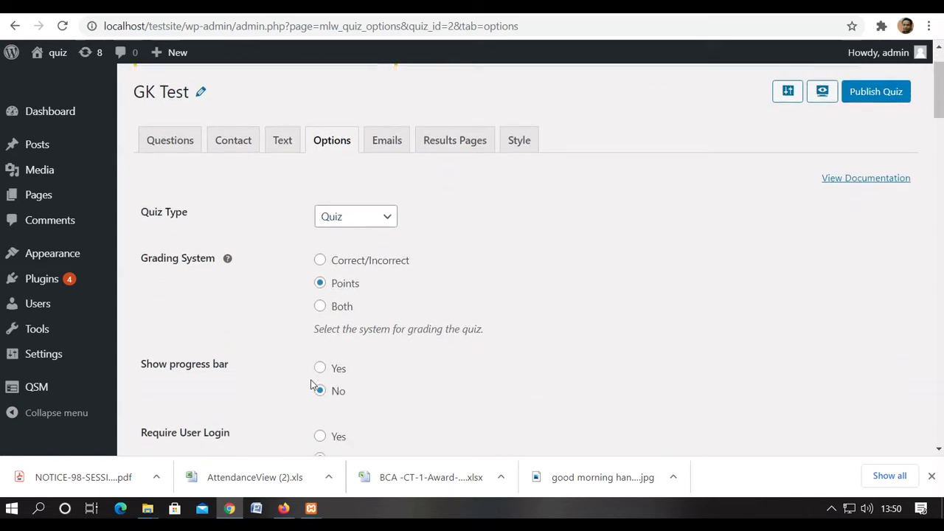
{"action": "scroll", "coordinate": [312, 385], "scroll_direction": "down", "scroll_amount": 1}
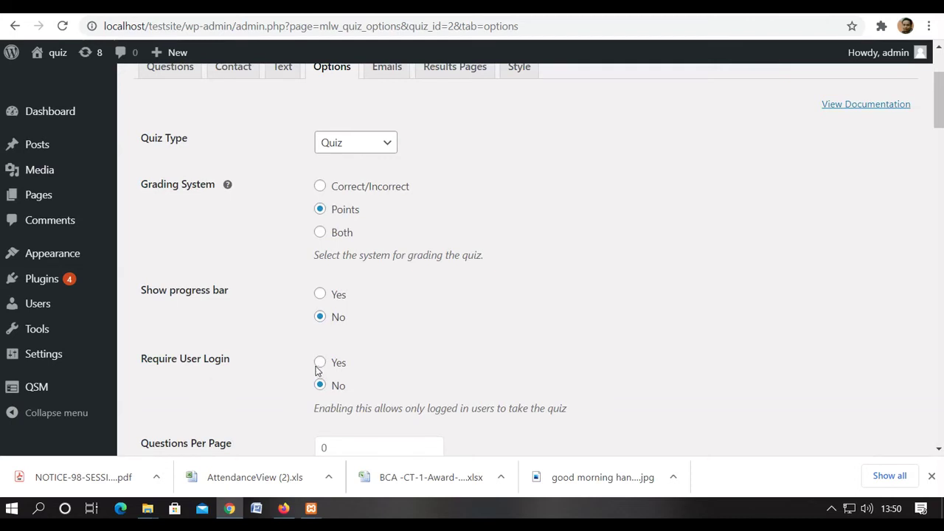
{"action": "scroll", "coordinate": [319, 370], "scroll_direction": "down", "scroll_amount": 3}
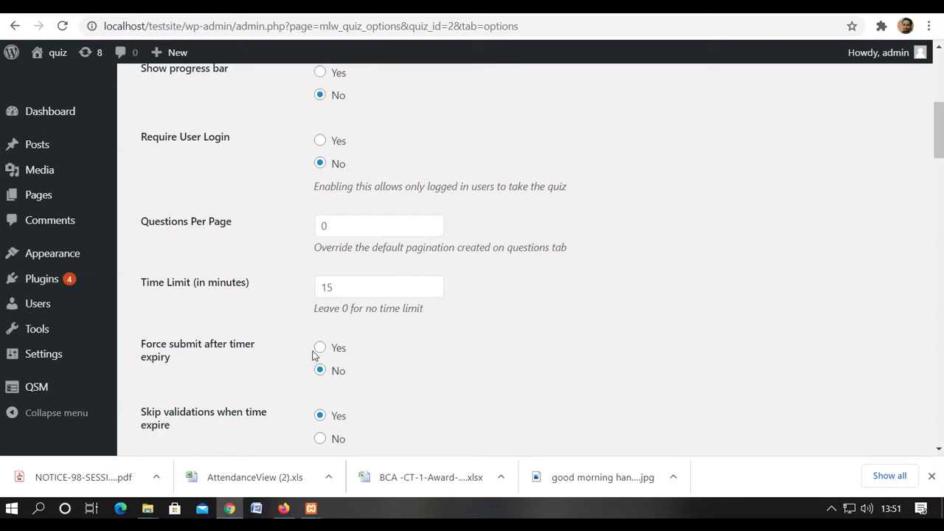
{"action": "scroll", "coordinate": [313, 361], "scroll_direction": "down", "scroll_amount": 2}
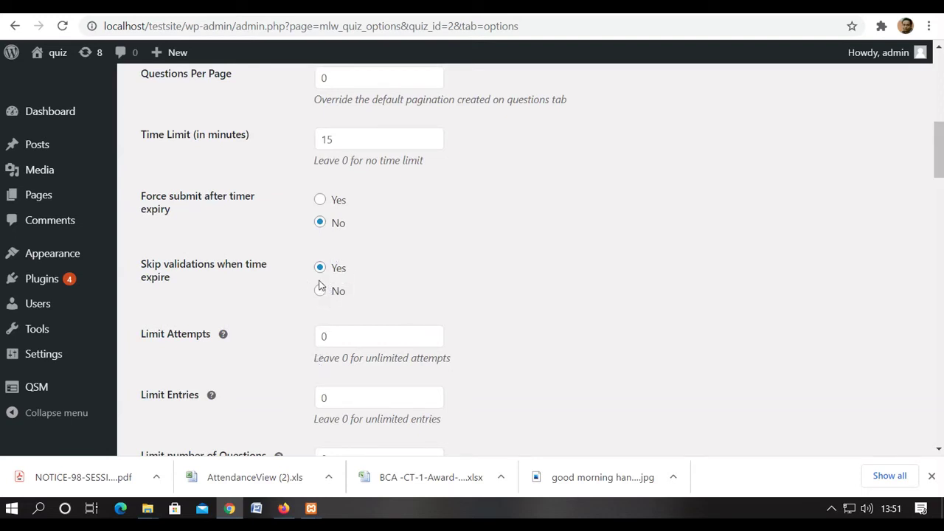
{"action": "scroll", "coordinate": [334, 300], "scroll_direction": "down", "scroll_amount": 4}
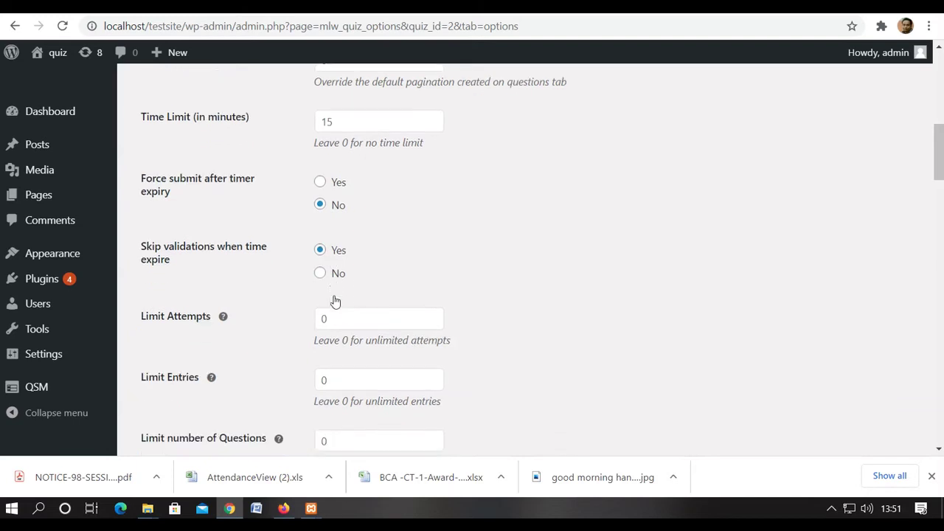
{"action": "scroll", "coordinate": [334, 300], "scroll_direction": "up", "scroll_amount": 2}
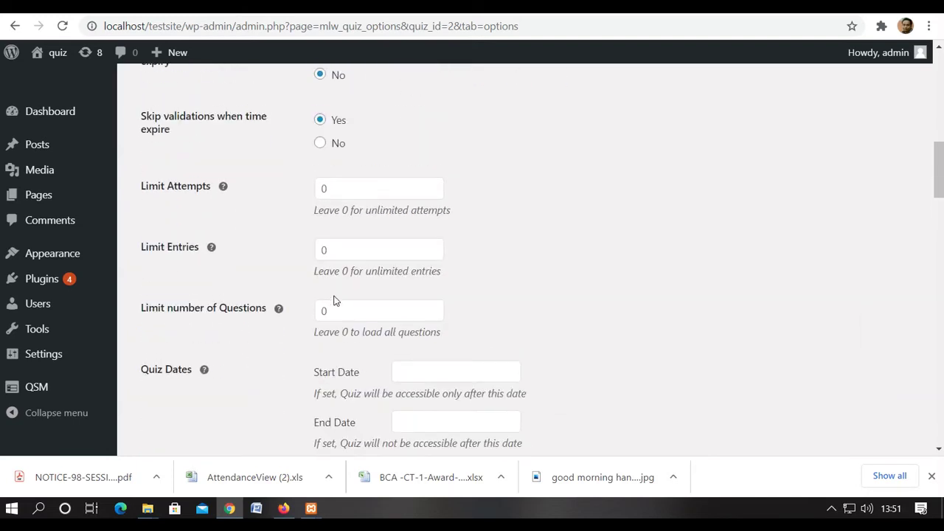
{"action": "scroll", "coordinate": [335, 300], "scroll_direction": "down", "scroll_amount": 1}
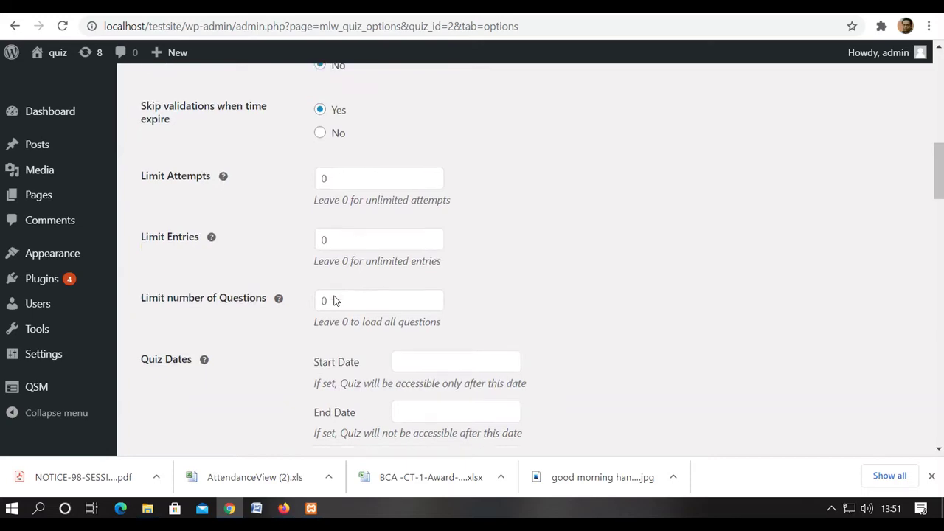
{"action": "scroll", "coordinate": [334, 297], "scroll_direction": "down", "scroll_amount": 5}
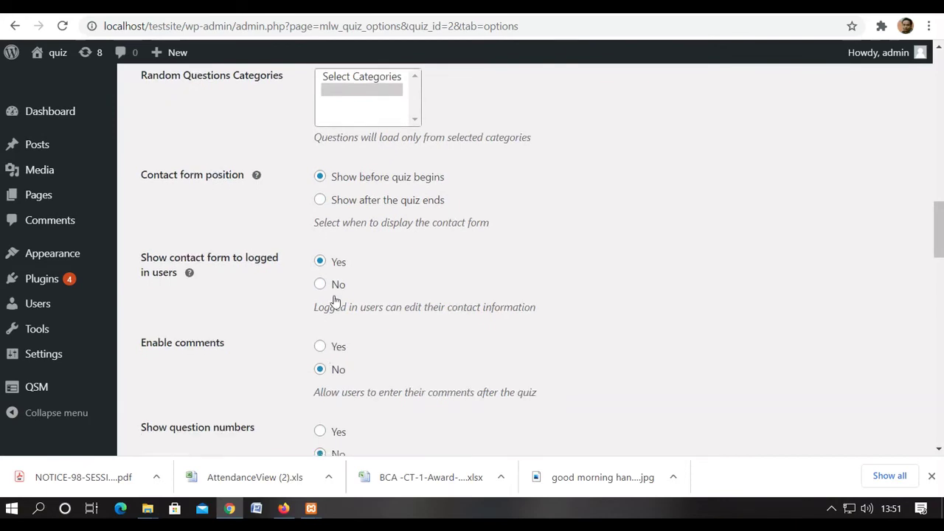
{"action": "scroll", "coordinate": [334, 299], "scroll_direction": "down", "scroll_amount": 2}
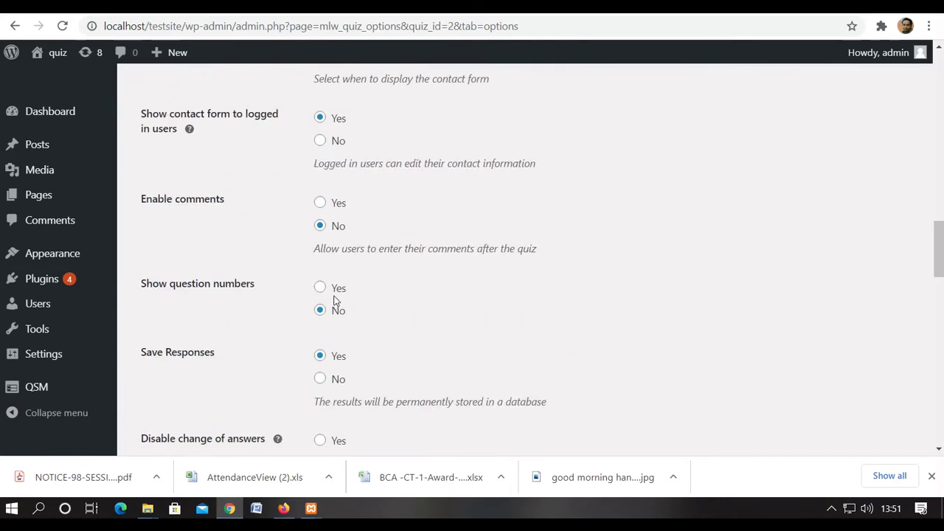
{"action": "scroll", "coordinate": [334, 300], "scroll_direction": "down", "scroll_amount": 6}
{"action": "scroll", "coordinate": [335, 299], "scroll_direction": "up", "scroll_amount": 5}
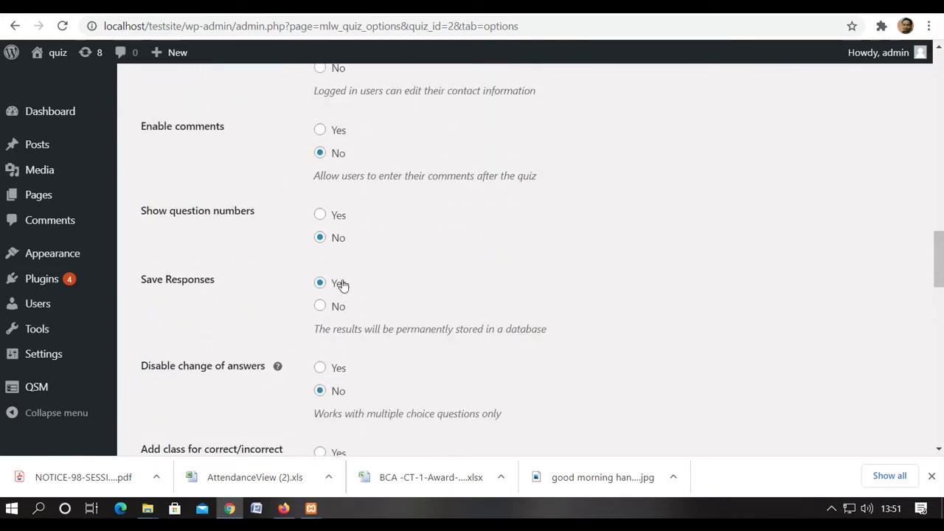
- Add a new email to the GK Test quiz and save the emails
{"action": "scroll", "coordinate": [342, 285], "scroll_direction": "up", "scroll_amount": 15}
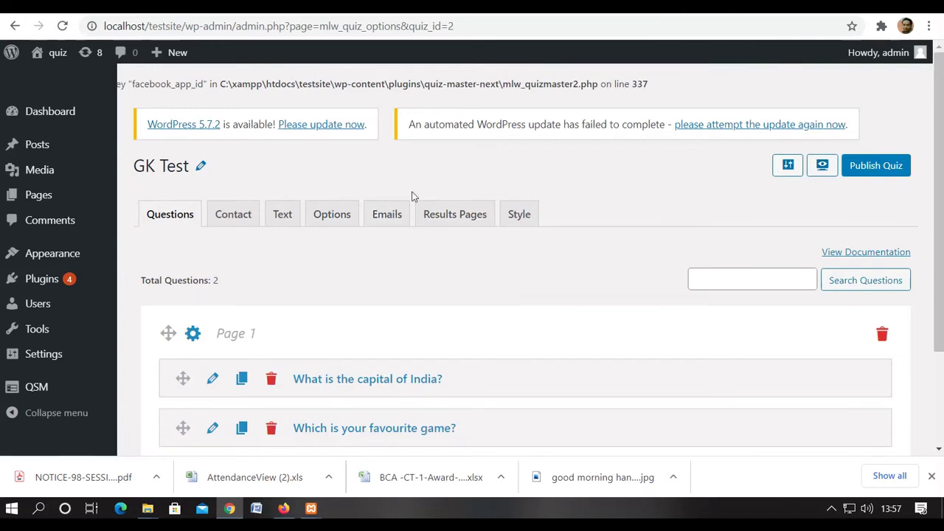
{"action": "left_click", "coordinate": [385, 215]}
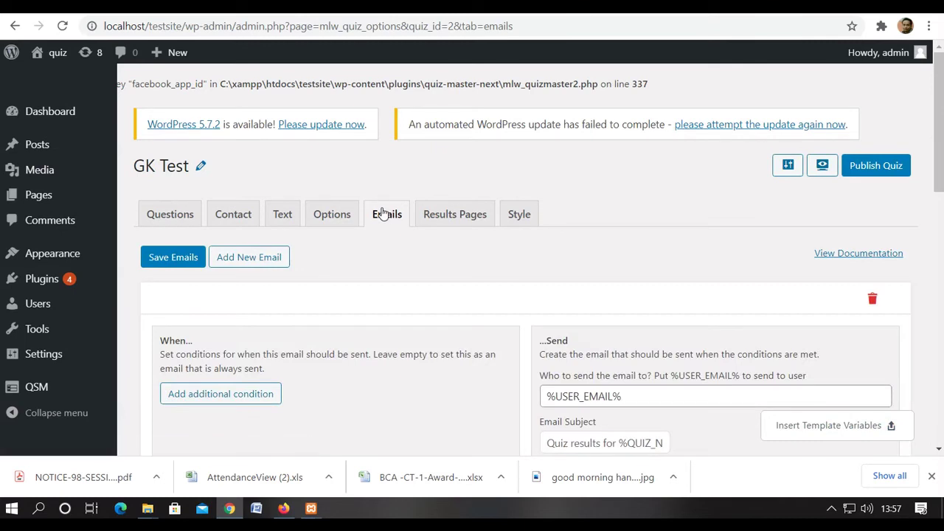
{"action": "scroll", "coordinate": [382, 214], "scroll_direction": "down", "scroll_amount": 1}
{"action": "scroll", "coordinate": [382, 214], "scroll_direction": "down", "scroll_amount": 1}
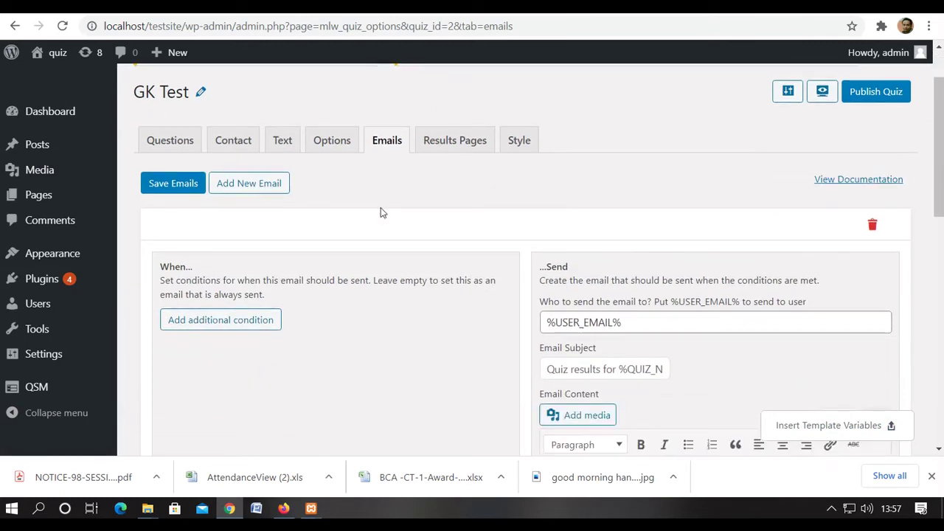
{"action": "left_click", "coordinate": [235, 186]}
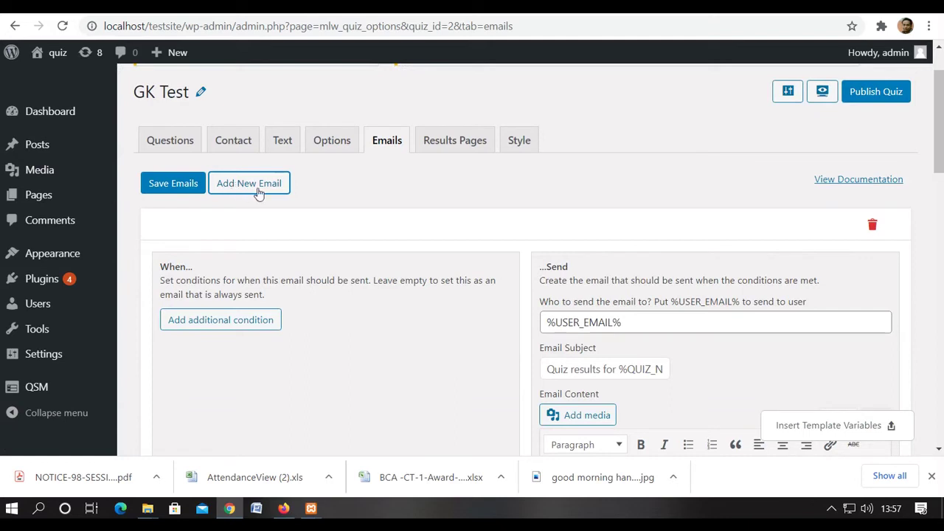
{"action": "left_click", "coordinate": [181, 186]}
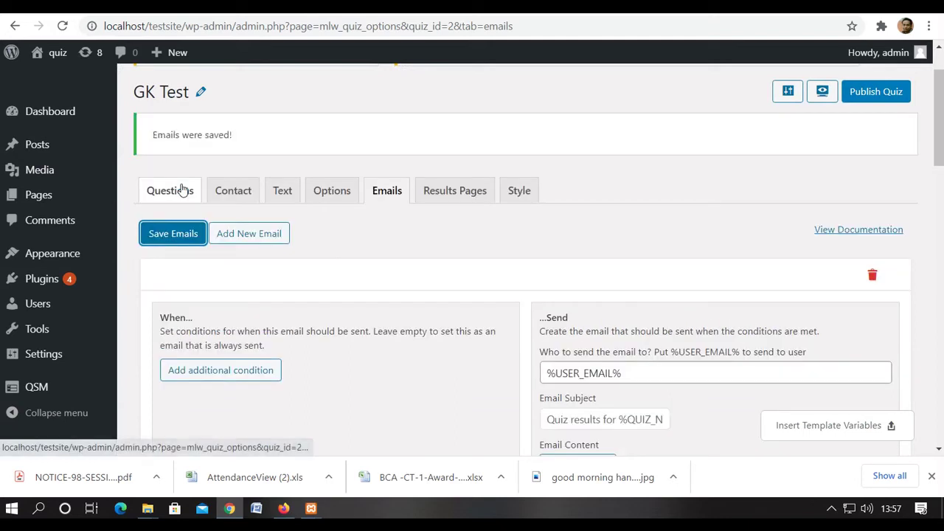
- Save the GK Test results pages and review the available quiz styles and custom CSS area
{"action": "left_click", "coordinate": [468, 193]}
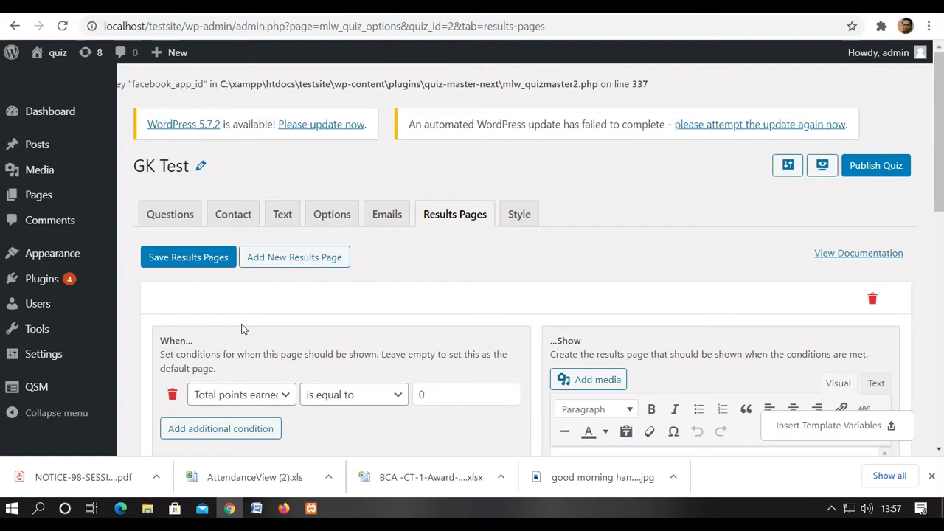
{"action": "left_click", "coordinate": [189, 263]}
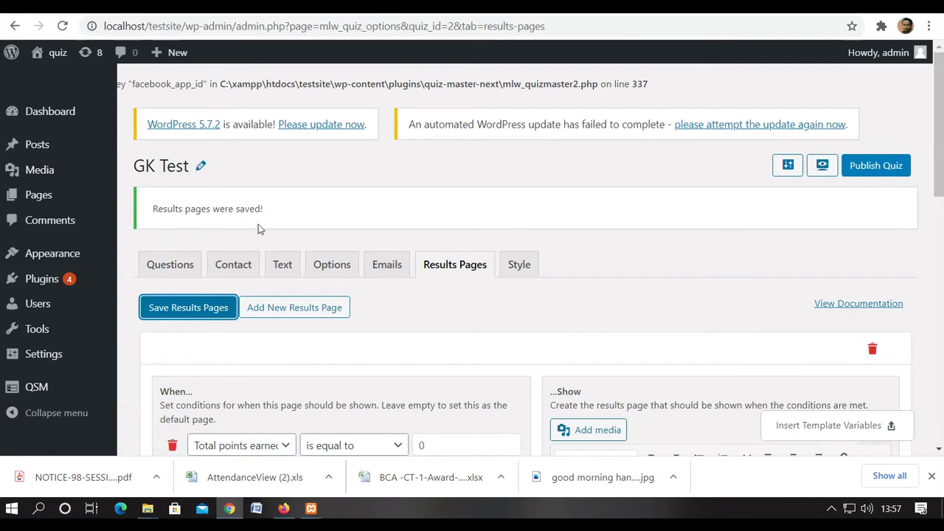
{"action": "left_click", "coordinate": [519, 266]}
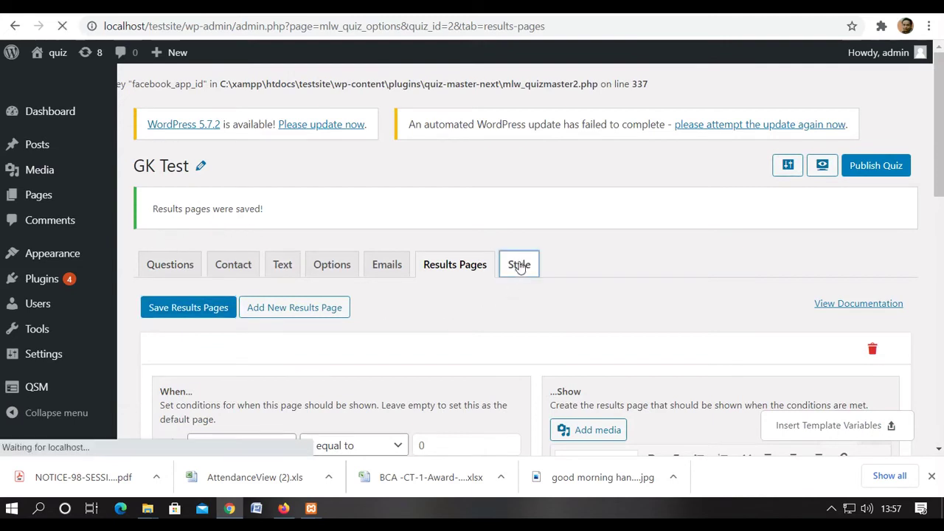
{"action": "scroll", "coordinate": [492, 280], "scroll_direction": "down", "scroll_amount": 2}
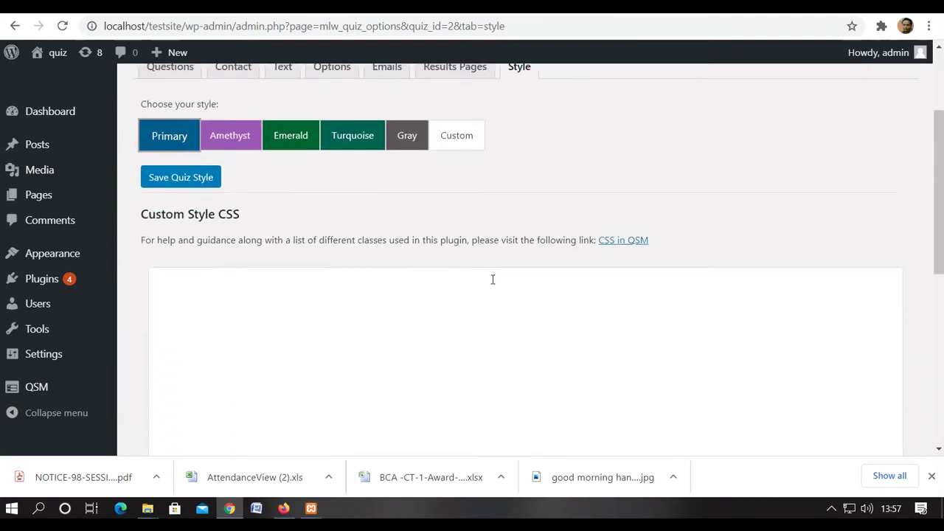
{"action": "scroll", "coordinate": [343, 236], "scroll_direction": "up", "scroll_amount": 2}
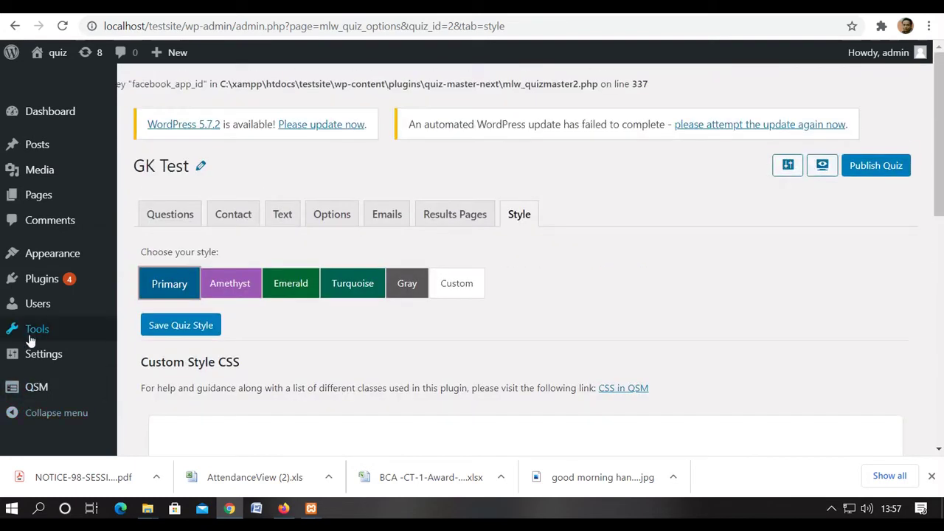
- Open the QSM quiz results and review the scores and completion times of past attempts
{"action": "mouse_move", "coordinate": [39, 360]}
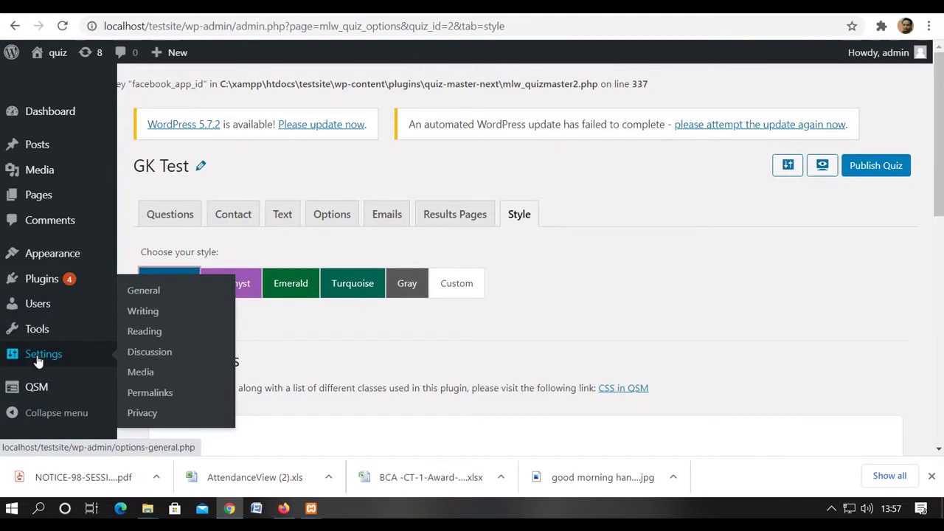
{"action": "mouse_move", "coordinate": [46, 386]}
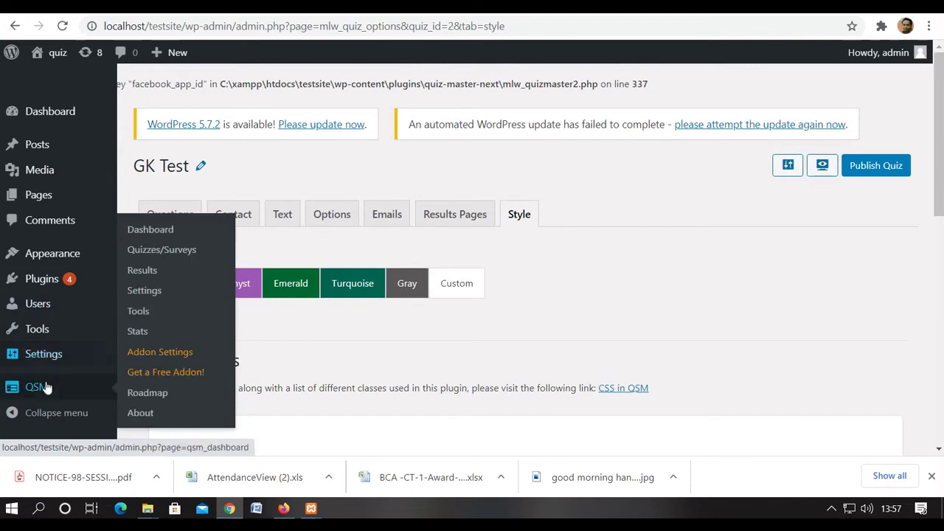
{"action": "left_click", "coordinate": [147, 272]}
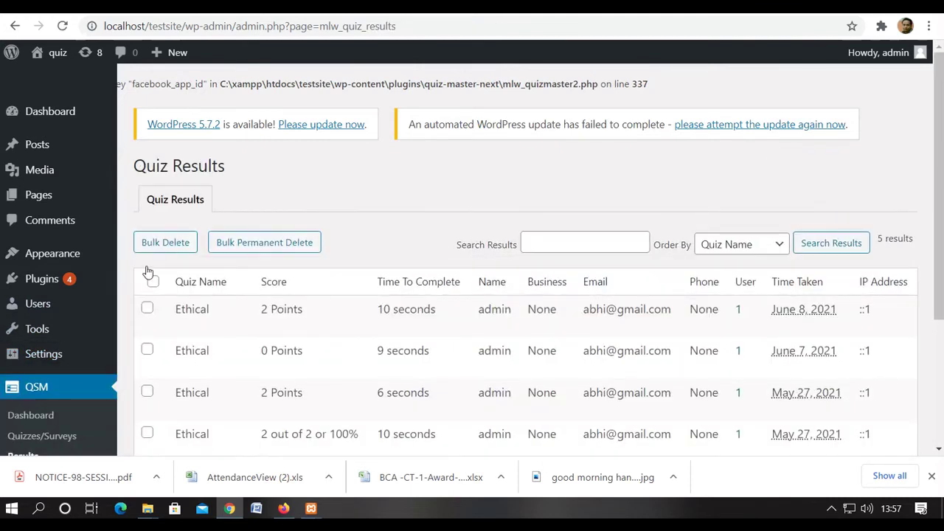
{"action": "scroll", "coordinate": [288, 315], "scroll_direction": "down", "scroll_amount": 2}
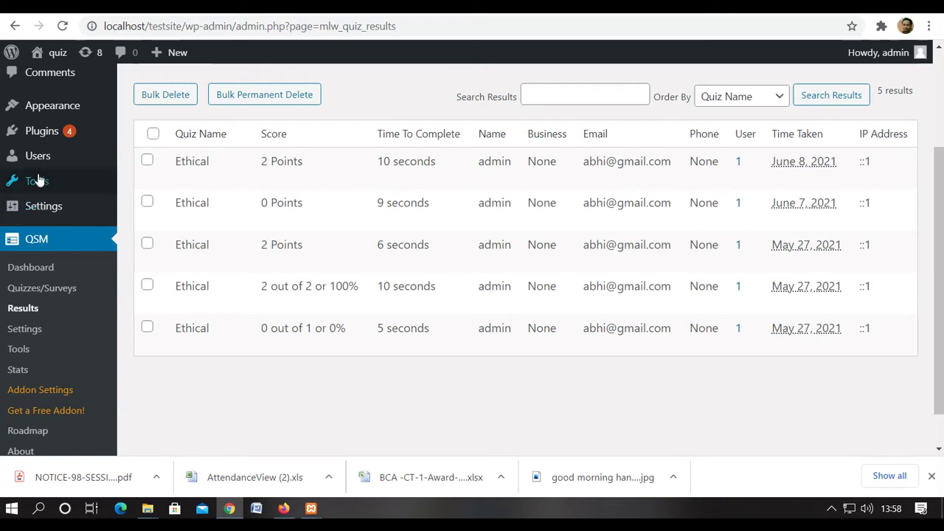
- Open the site's Sample Page for editing from the list of all pages
{"action": "scroll", "coordinate": [36, 136], "scroll_direction": "up", "scroll_amount": 2}
{"action": "mouse_move", "coordinate": [64, 192]}
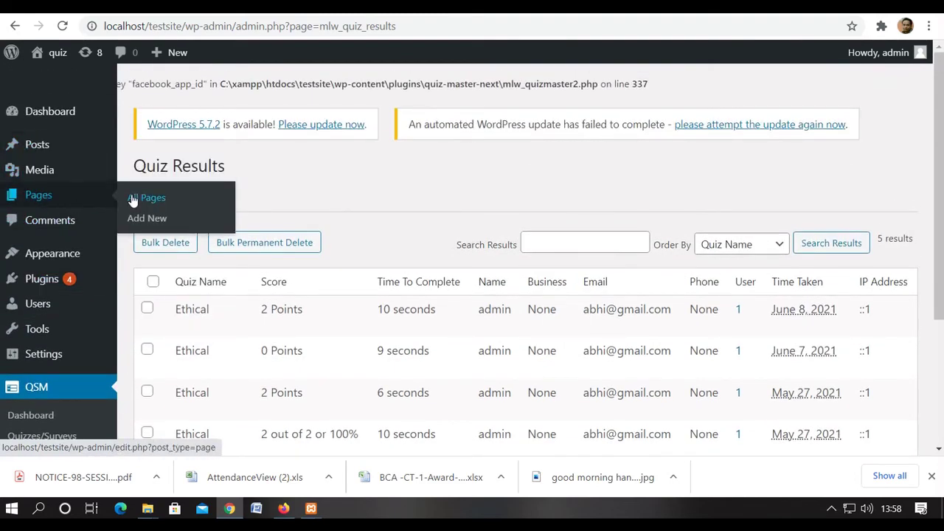
{"action": "scroll", "coordinate": [52, 358], "scroll_direction": "down", "scroll_amount": 1}
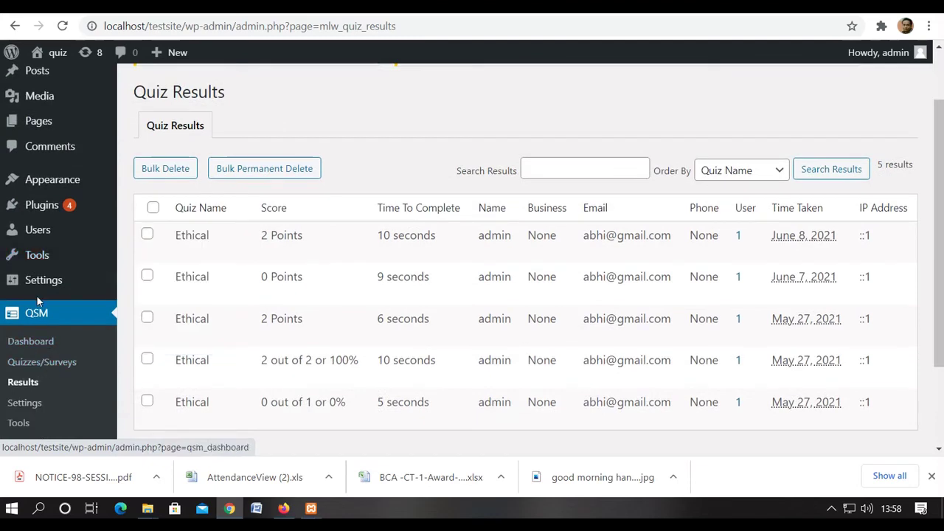
{"action": "scroll", "coordinate": [31, 217], "scroll_direction": "up", "scroll_amount": 1}
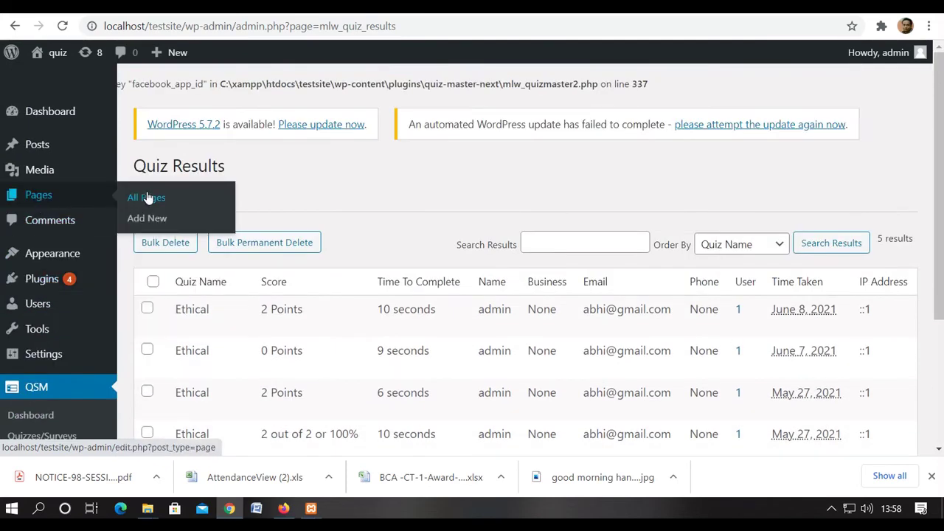
{"action": "scroll", "coordinate": [148, 198], "scroll_direction": "down", "scroll_amount": 1}
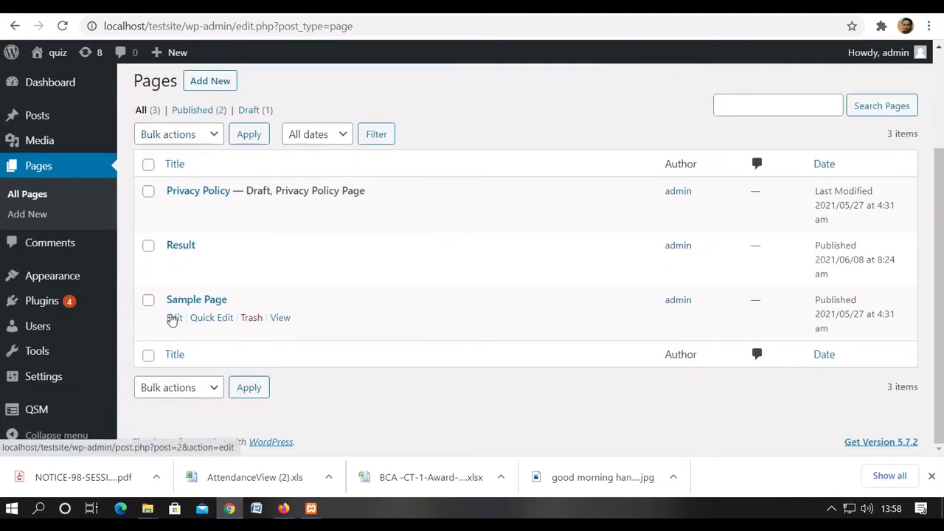
{"action": "left_click", "coordinate": [174, 318]}
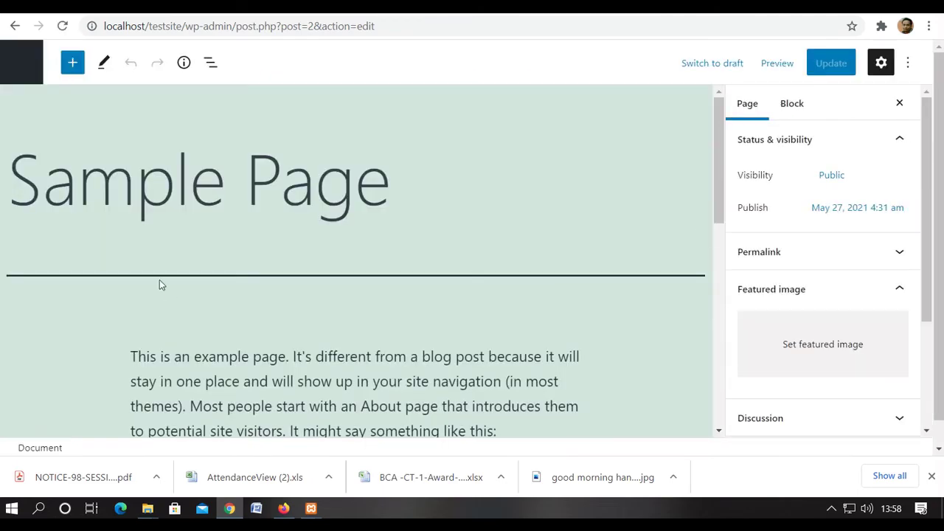
- Look through the Sample Page content in the editor and return to the list of all pages
{"action": "scroll", "coordinate": [159, 280], "scroll_direction": "down", "scroll_amount": 8}
{"action": "scroll", "coordinate": [157, 272], "scroll_direction": "up", "scroll_amount": 3}
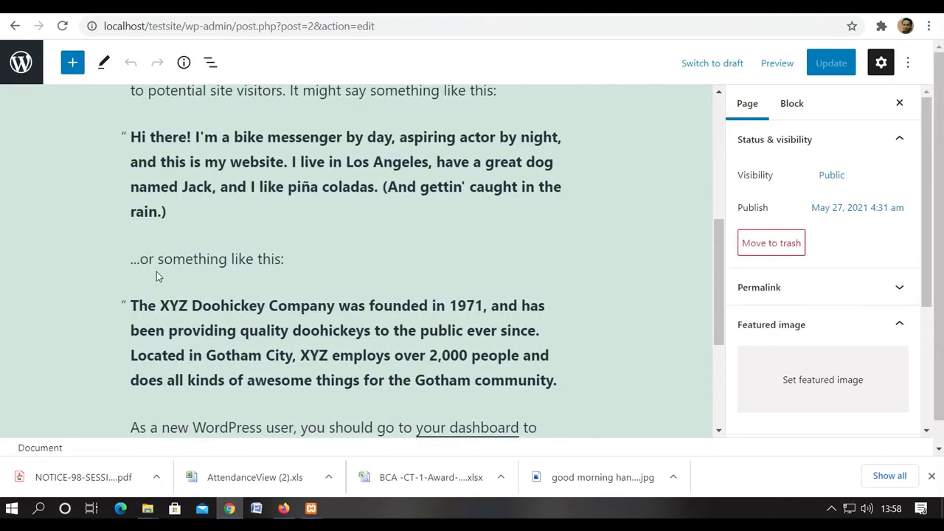
{"action": "scroll", "coordinate": [156, 271], "scroll_direction": "down", "scroll_amount": 3}
{"action": "scroll", "coordinate": [156, 270], "scroll_direction": "up", "scroll_amount": 8}
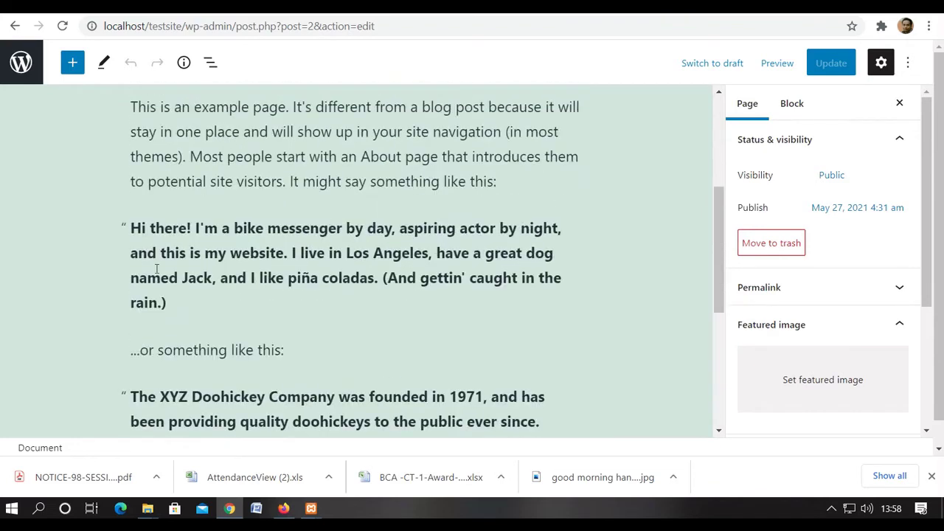
{"action": "left_click", "coordinate": [15, 26]}
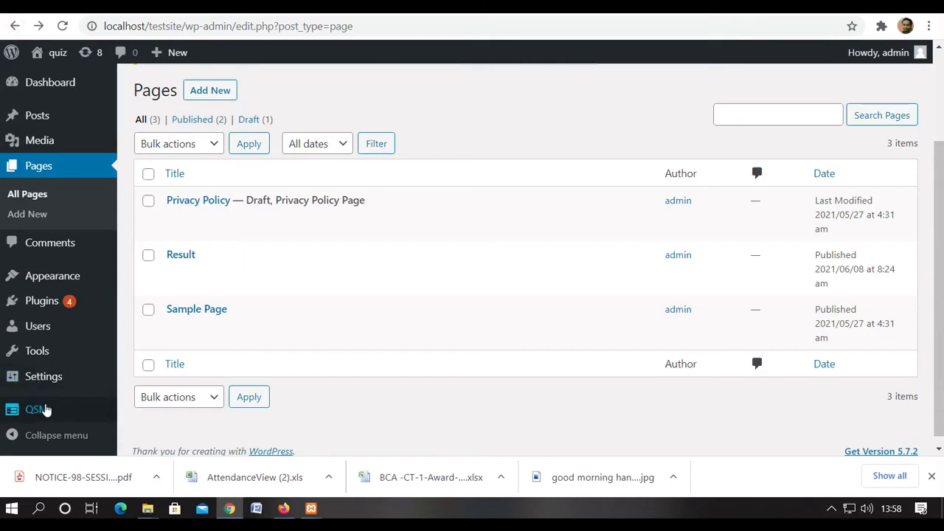
- Open the QSM quiz list and copy the GK Test quiz's embed shortcode [qsm quiz=2]
{"action": "mouse_move", "coordinate": [33, 409]}
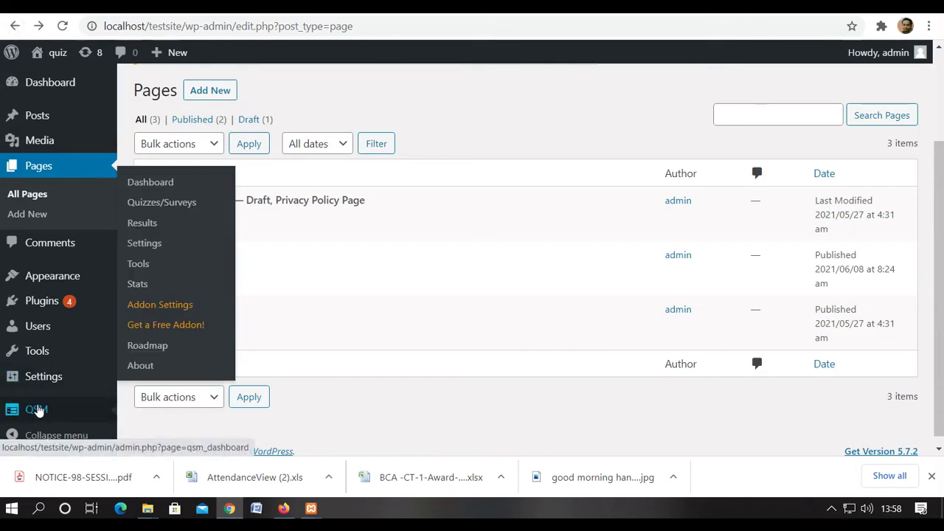
{"action": "left_click", "coordinate": [162, 202]}
{"action": "mouse_move", "coordinate": [188, 328]}
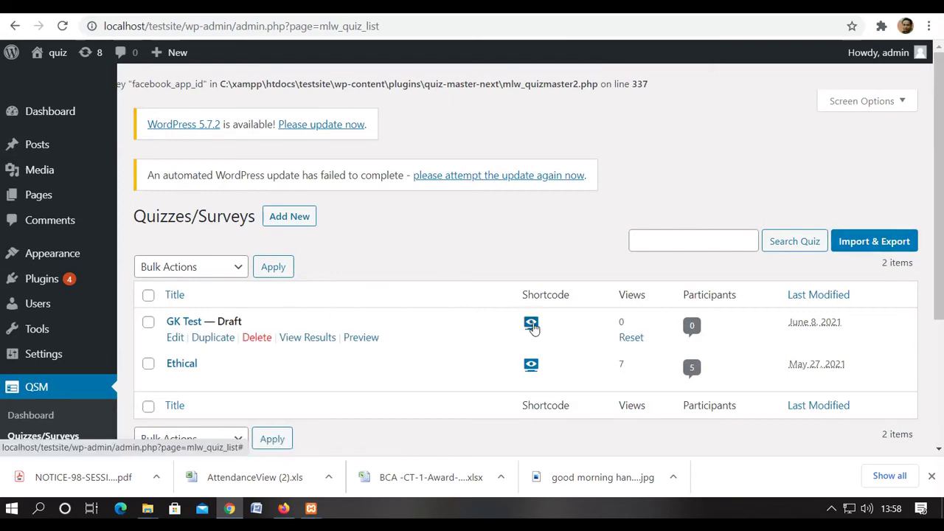
{"action": "left_click", "coordinate": [531, 325]}
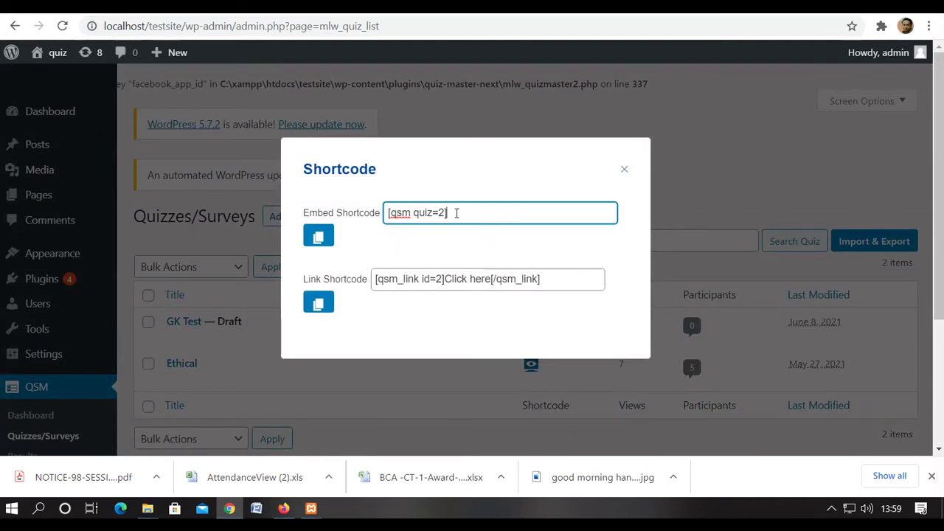
{"action": "left_click_drag", "start_coordinate": [456, 213], "coordinate": [380, 213]}
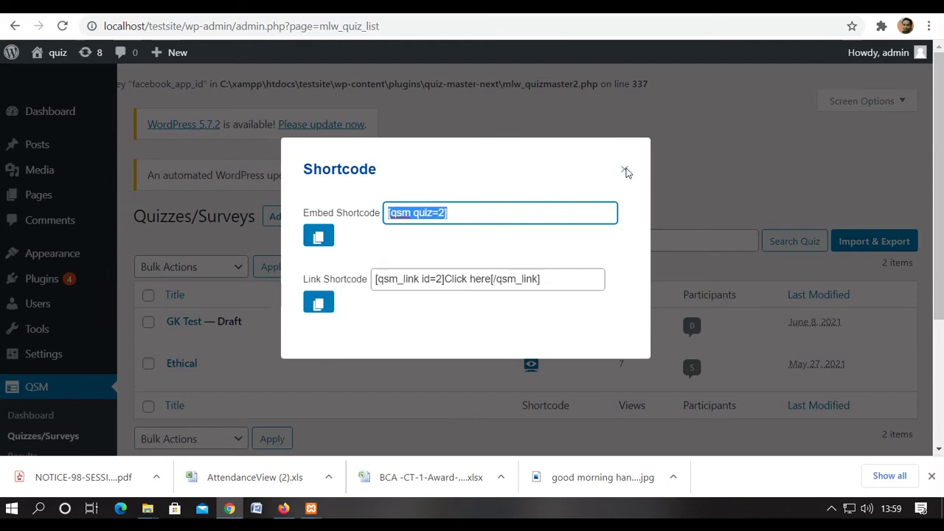
{"action": "left_click", "coordinate": [624, 170]}
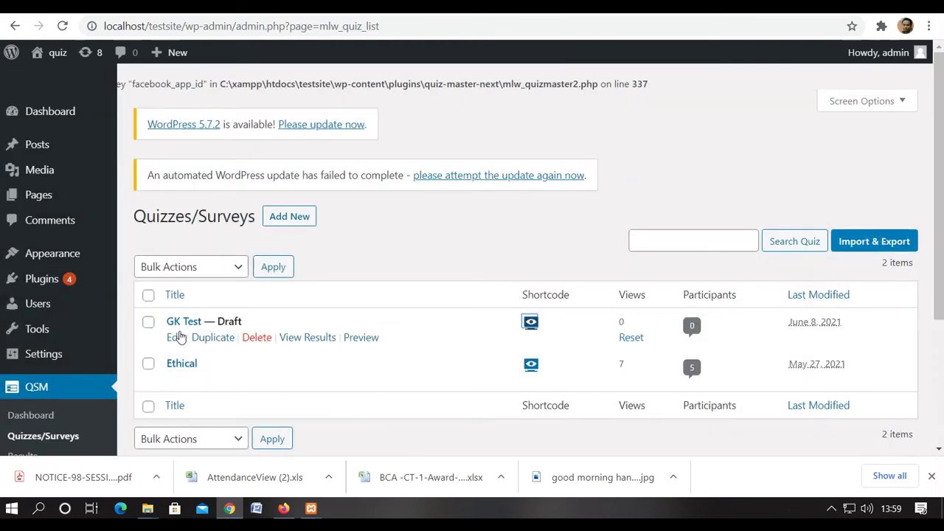
- Open the GK Test quiz for editing, publish it and return to the list of quizzes
{"action": "left_click", "coordinate": [177, 338]}
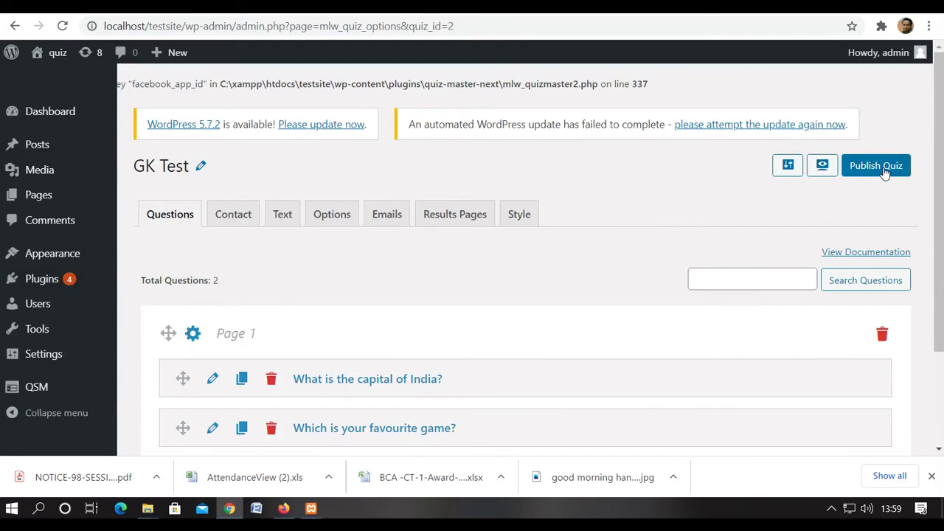
{"action": "left_click", "coordinate": [884, 170]}
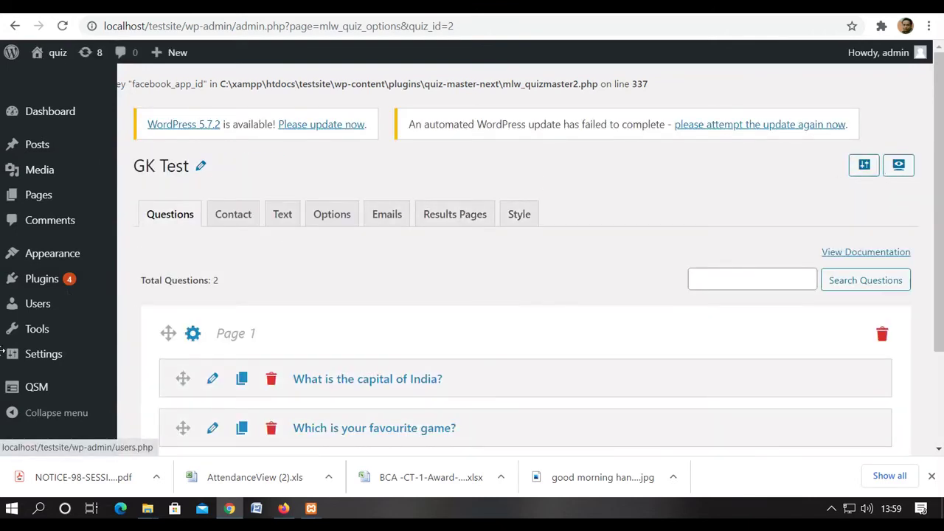
{"action": "mouse_move", "coordinate": [31, 389]}
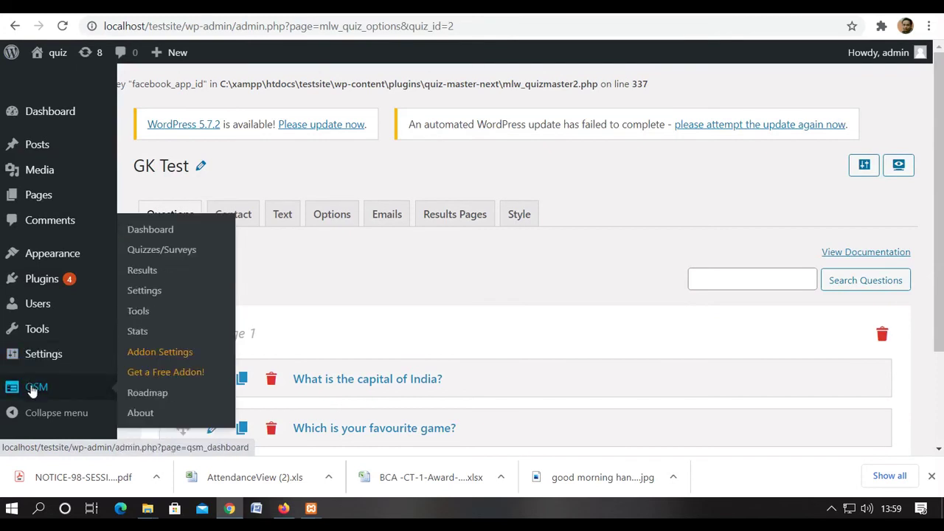
{"action": "left_click", "coordinate": [162, 252]}
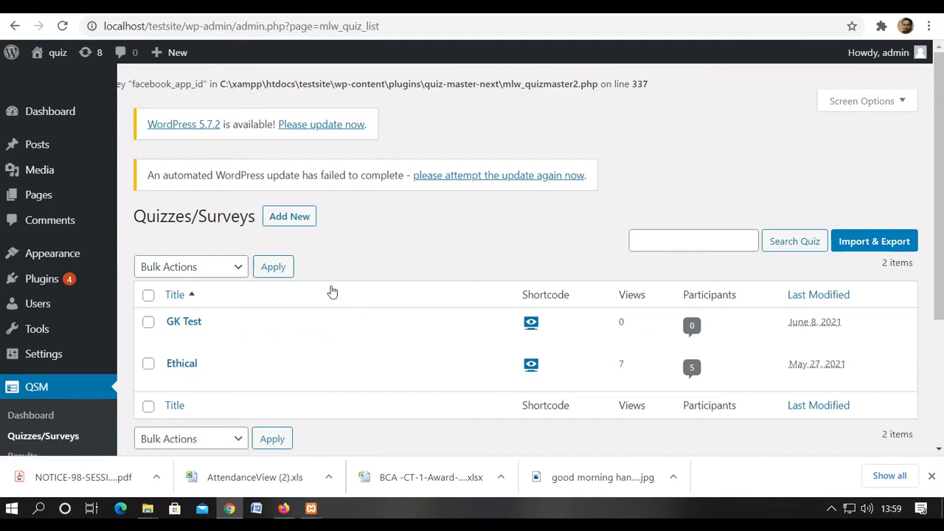
- Open the Privacy Policy draft for editing from the list of all pages
{"action": "mouse_move", "coordinate": [35, 202]}
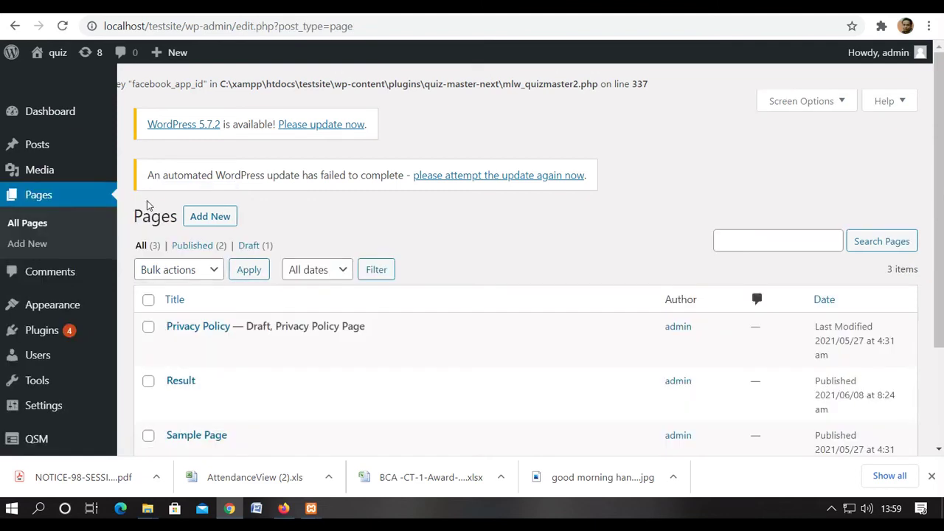
{"action": "scroll", "coordinate": [160, 315], "scroll_direction": "down", "scroll_amount": 2}
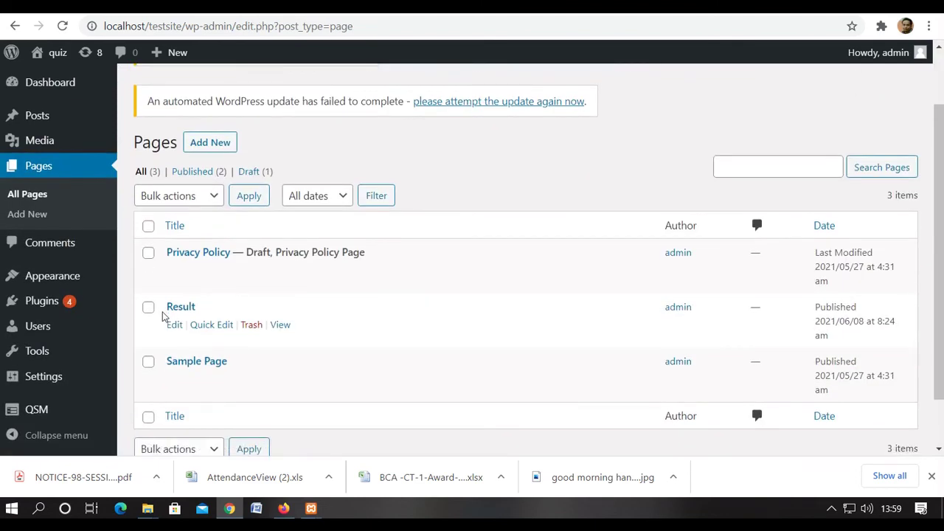
{"action": "left_click", "coordinate": [172, 271]}
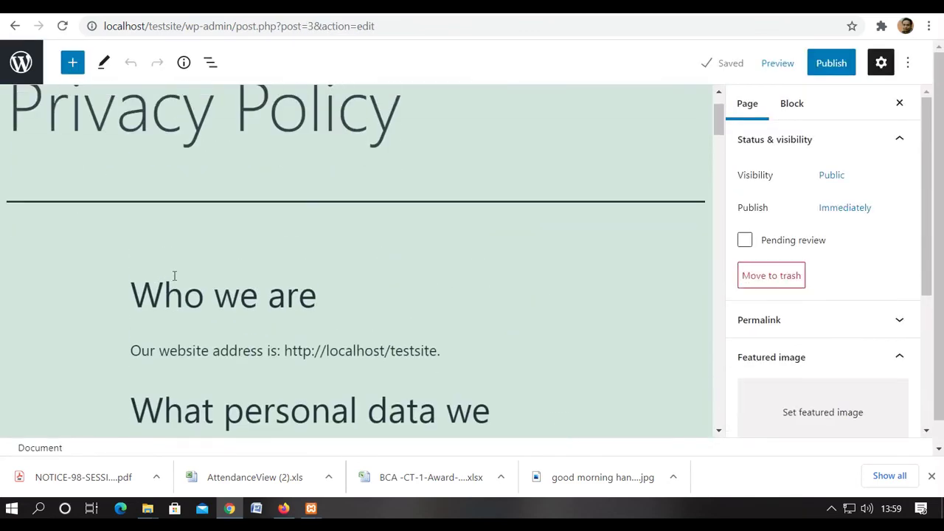
- Examine the Privacy Policy page's block list, the editing modes, and a paragraph block's options and text alignment choices
{"action": "left_click", "coordinate": [211, 63]}
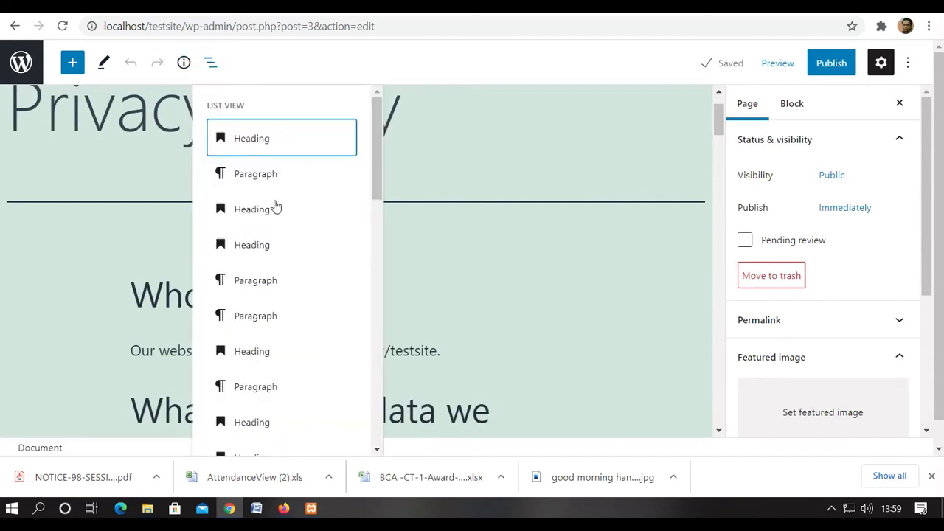
{"action": "left_click", "coordinate": [525, 243]}
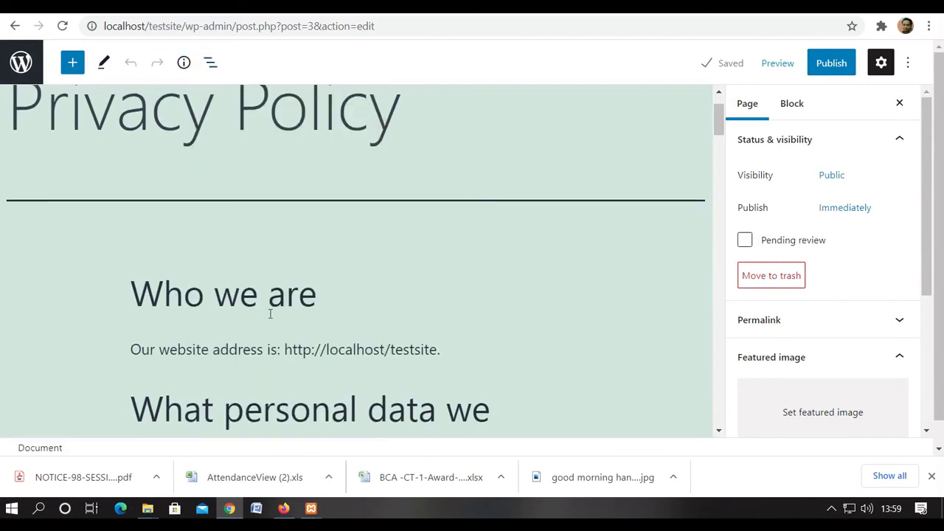
{"action": "scroll", "coordinate": [273, 303], "scroll_direction": "down", "scroll_amount": 5}
{"action": "left_click", "coordinate": [249, 295]}
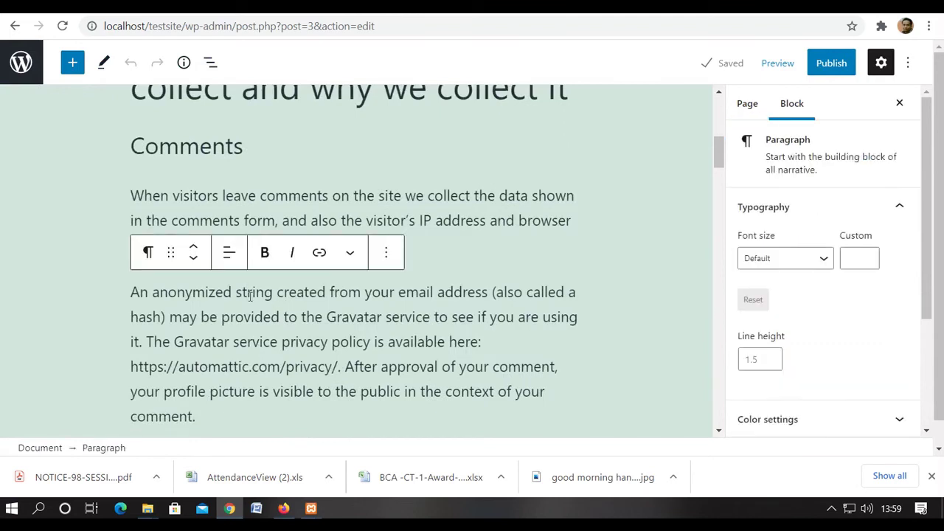
{"action": "left_click", "coordinate": [104, 68]}
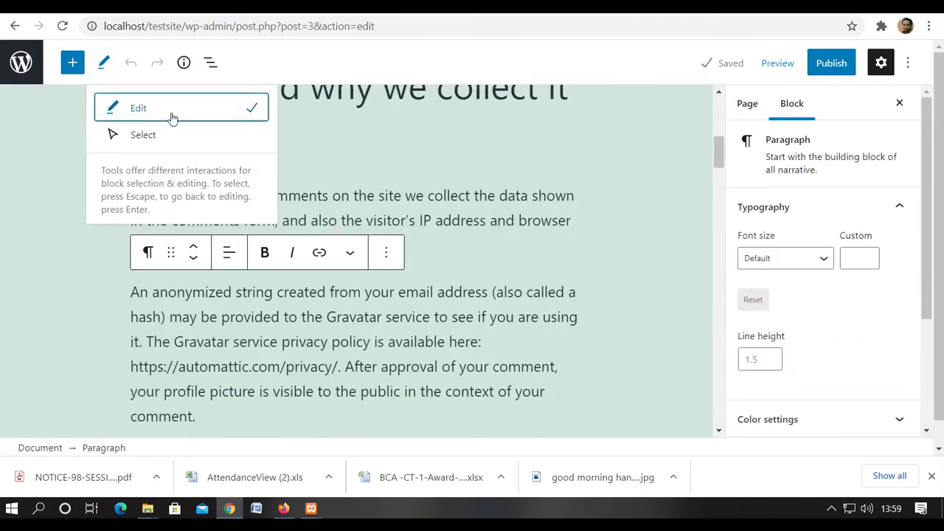
{"action": "left_click", "coordinate": [405, 179]}
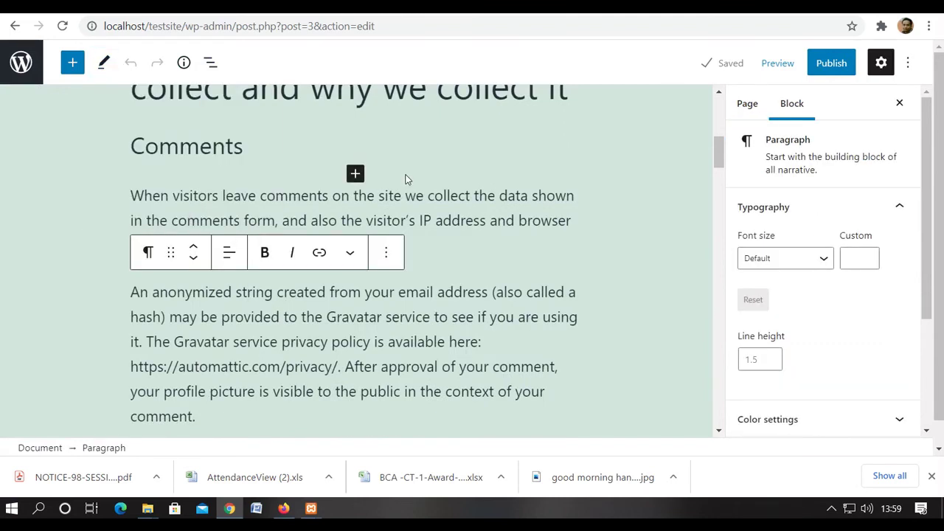
{"action": "left_click", "coordinate": [405, 193]}
{"action": "left_click", "coordinate": [386, 159]}
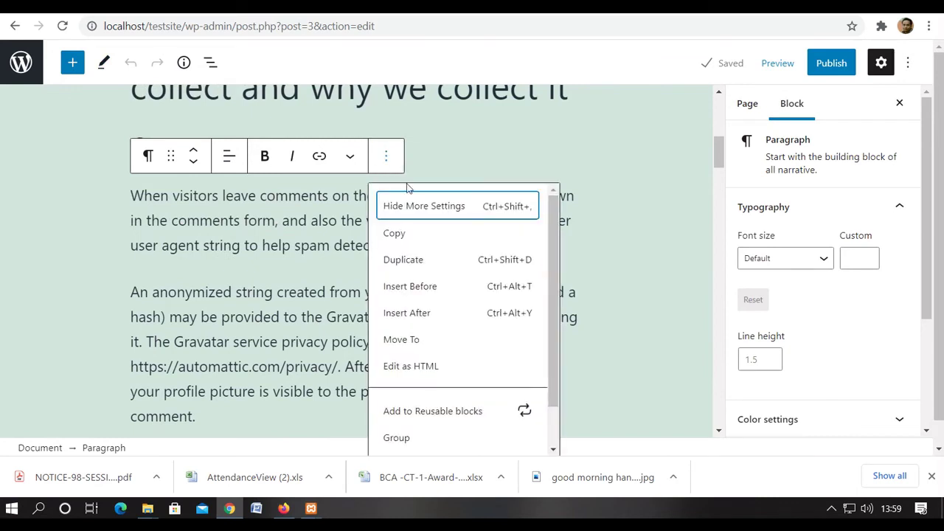
{"action": "scroll", "coordinate": [416, 261], "scroll_direction": "down", "scroll_amount": 2}
{"action": "scroll", "coordinate": [379, 263], "scroll_direction": "up", "scroll_amount": 2}
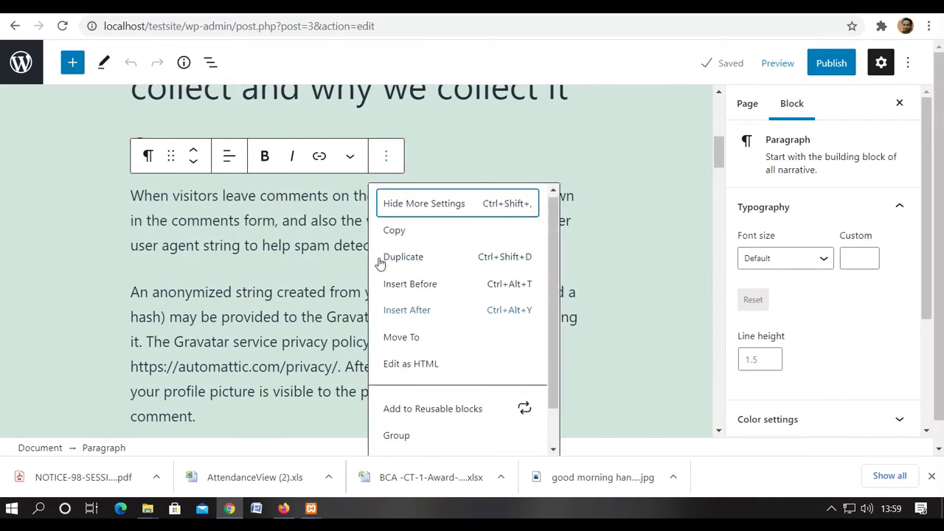
{"action": "left_click", "coordinate": [228, 166]}
{"action": "left_click", "coordinate": [228, 166]}
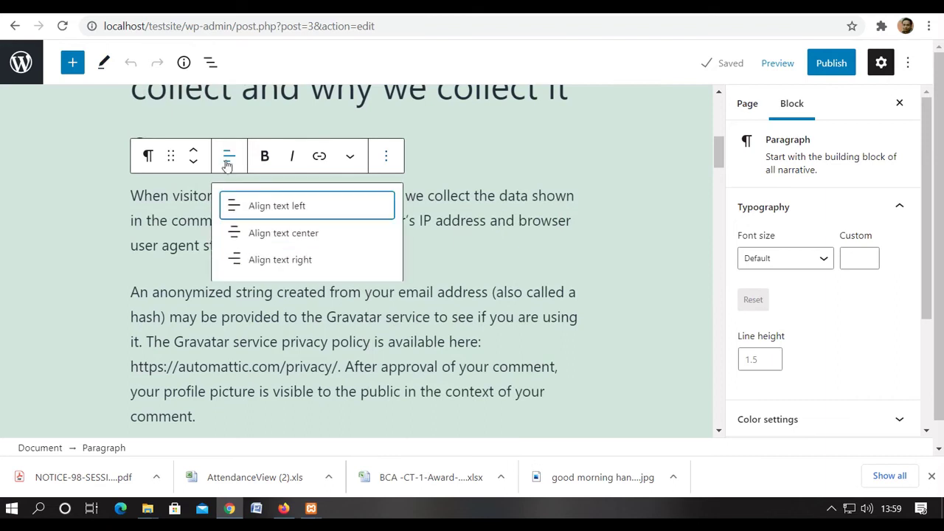
- Insert the quiz shortcode [qsm quiz=2] as a new block directly below the Comments heading
{"action": "left_click", "coordinate": [469, 131]}
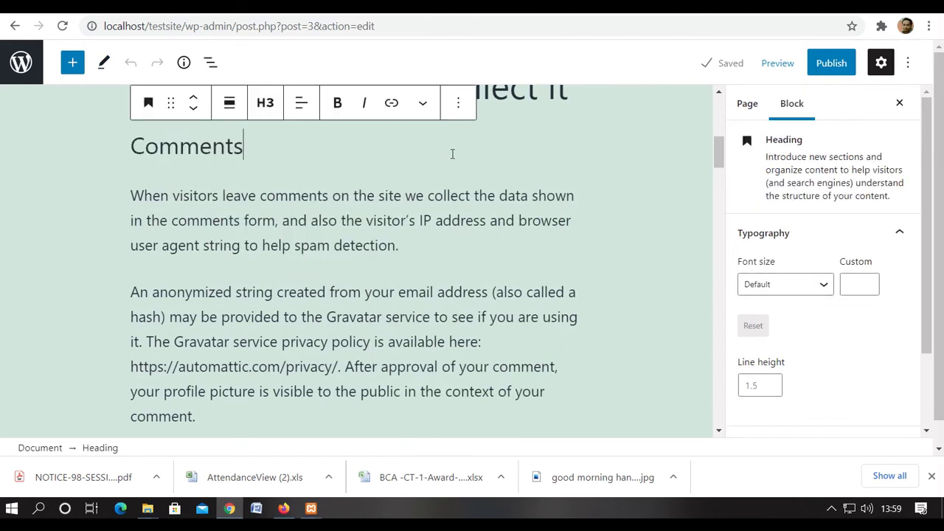
{"action": "key", "text": "Return"}
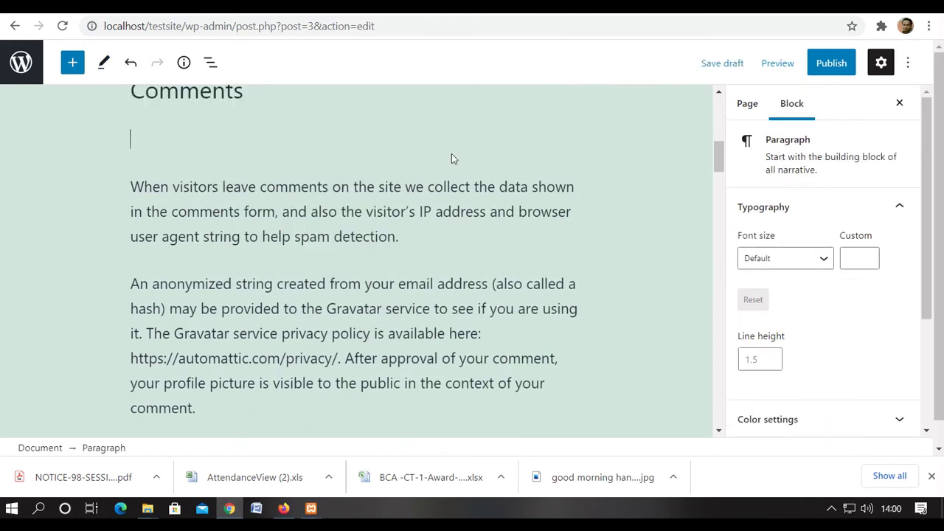
{"action": "type", "text": "[qsm quiz=2]"}
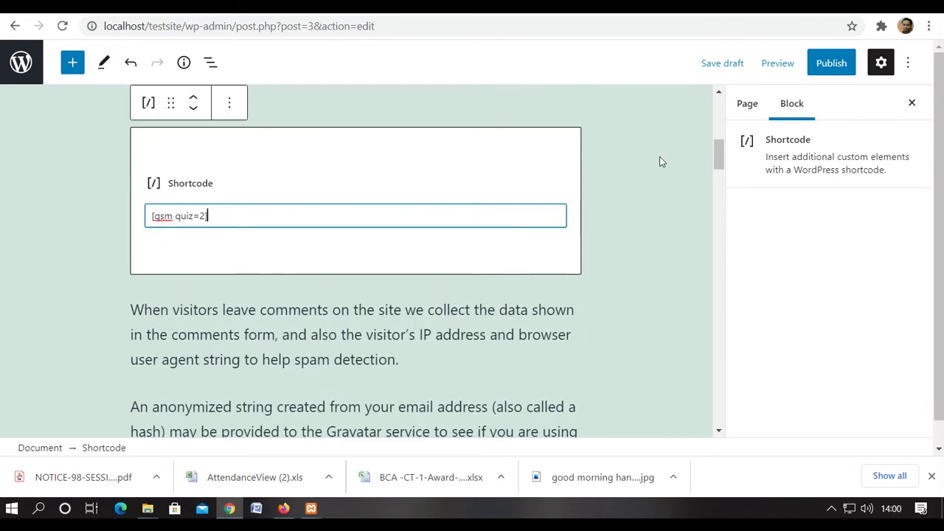
{"action": "left_click", "coordinate": [661, 161]}
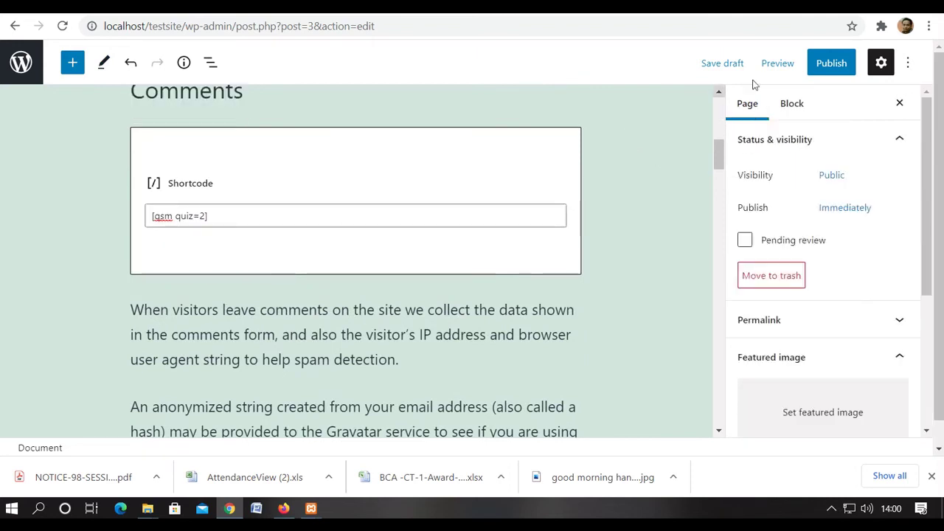
- Publish the Privacy Policy page with public visibility and open the live page
{"action": "left_click", "coordinate": [843, 65]}
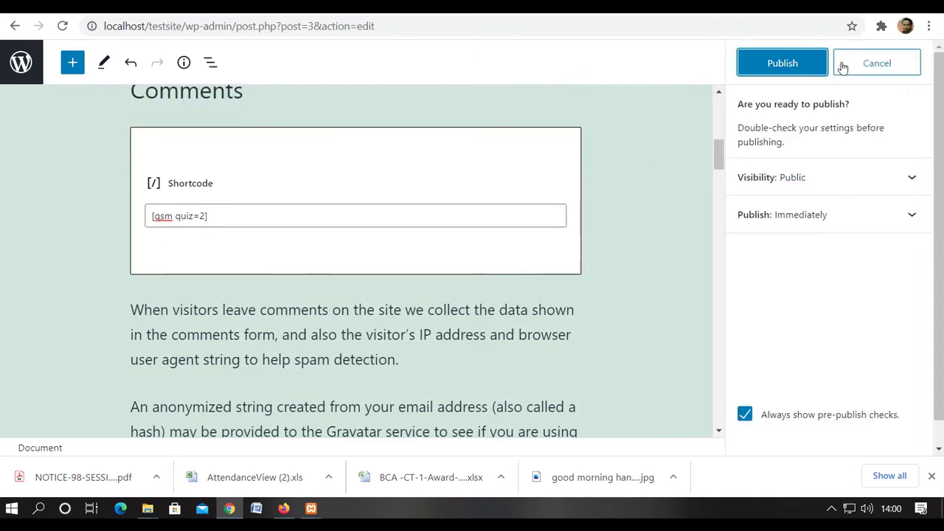
{"action": "left_click", "coordinate": [791, 64]}
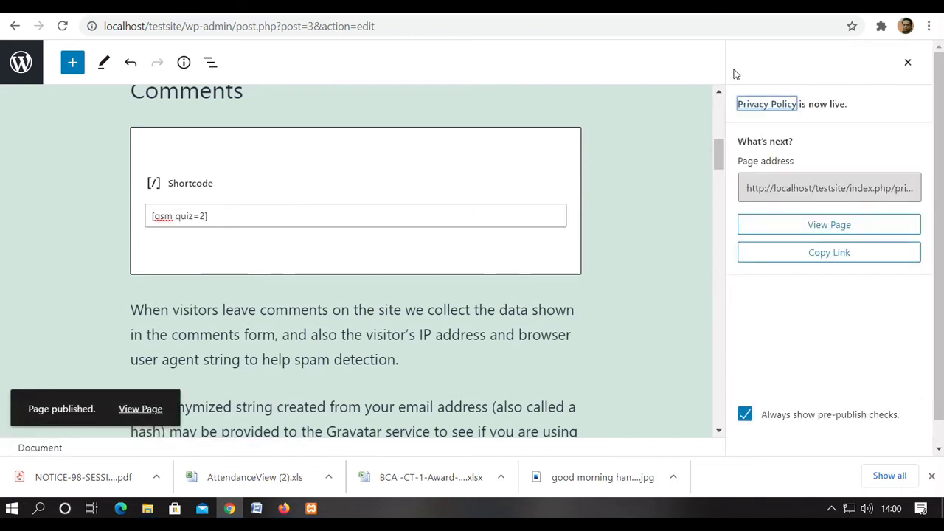
{"action": "left_click", "coordinate": [820, 225]}
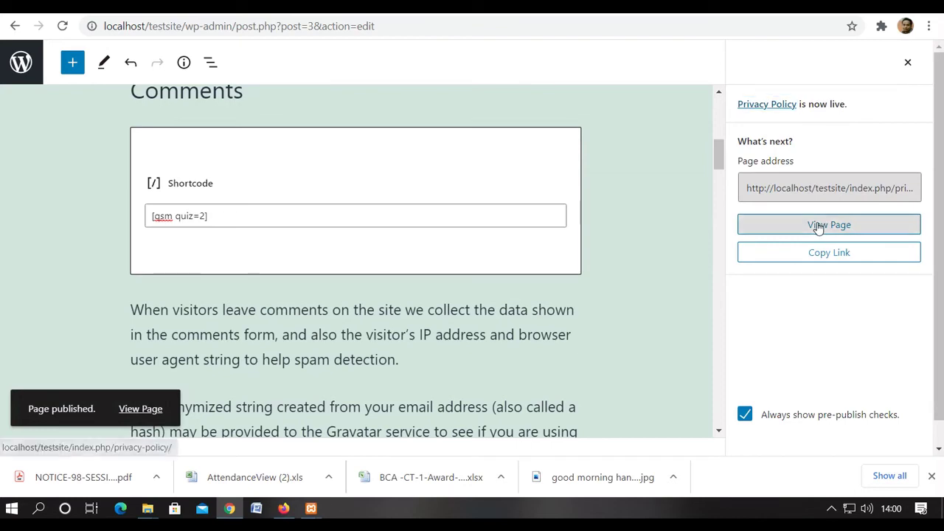
- Answer the quiz embedded on the Privacy Policy page with Delhi and Hockey, submit it and review the marked answers
{"action": "scroll", "coordinate": [650, 214], "scroll_direction": "down", "scroll_amount": 5}
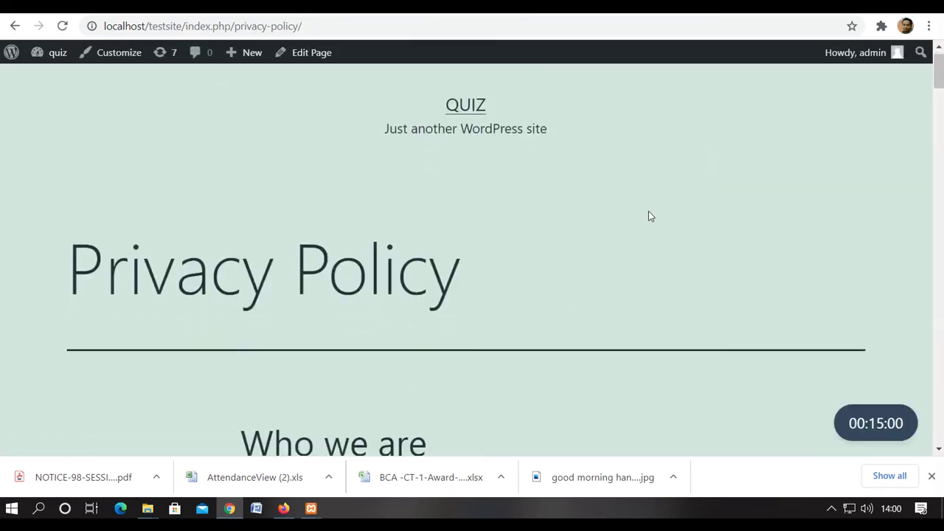
{"action": "scroll", "coordinate": [649, 216], "scroll_direction": "down", "scroll_amount": 6}
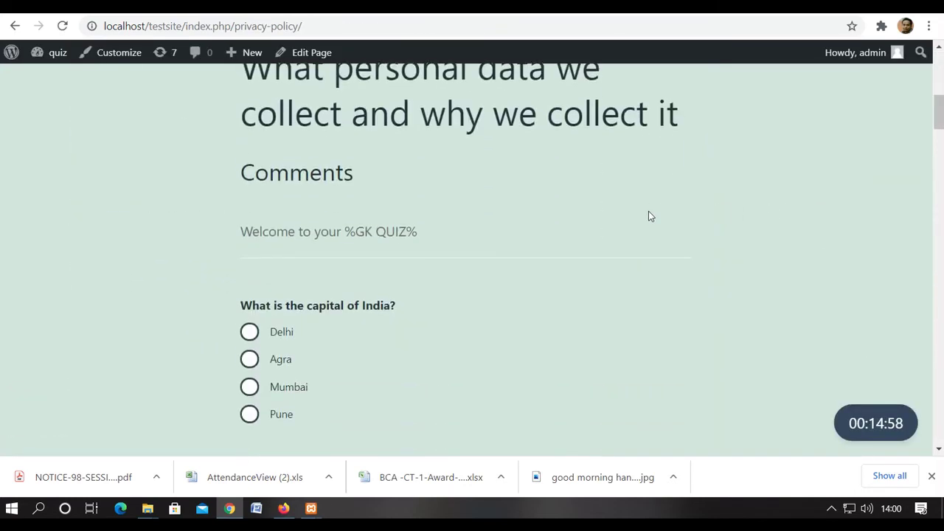
{"action": "scroll", "coordinate": [650, 217], "scroll_direction": "down", "scroll_amount": 2}
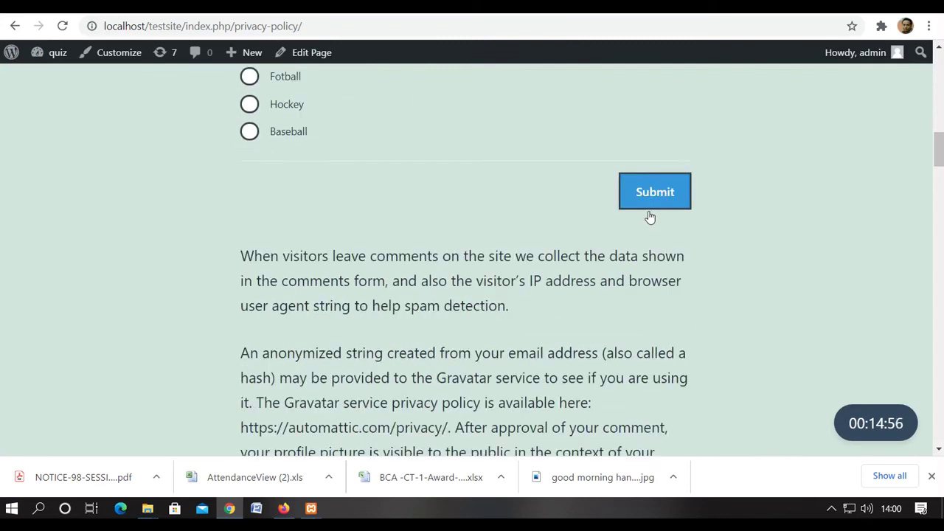
{"action": "scroll", "coordinate": [649, 217], "scroll_direction": "up", "scroll_amount": 4}
{"action": "scroll", "coordinate": [650, 216], "scroll_direction": "down", "scroll_amount": 2}
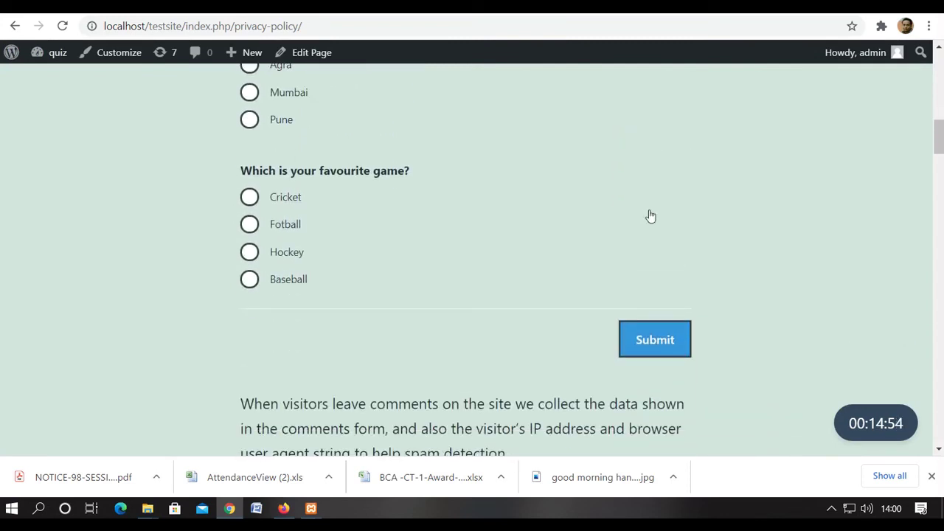
{"action": "scroll", "coordinate": [649, 215], "scroll_direction": "up", "scroll_amount": 1}
{"action": "left_click", "coordinate": [251, 111]}
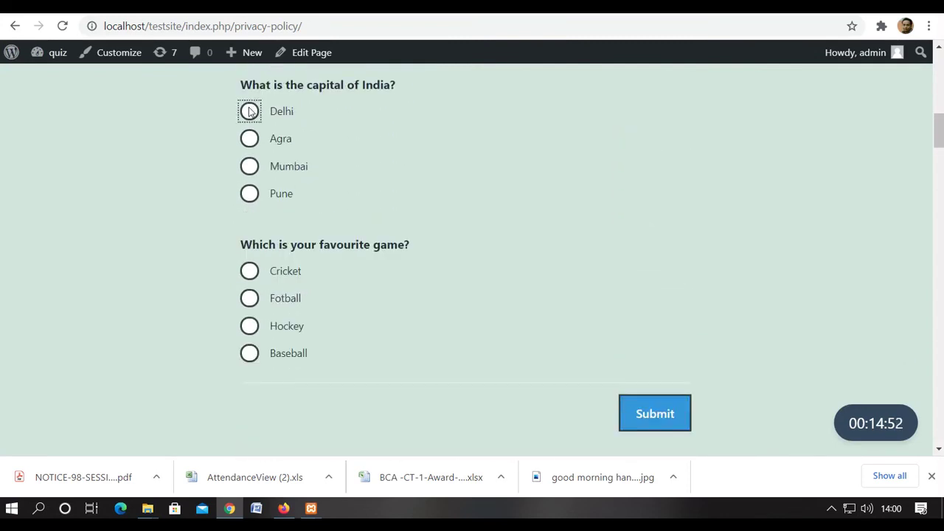
{"action": "left_click", "coordinate": [251, 272]}
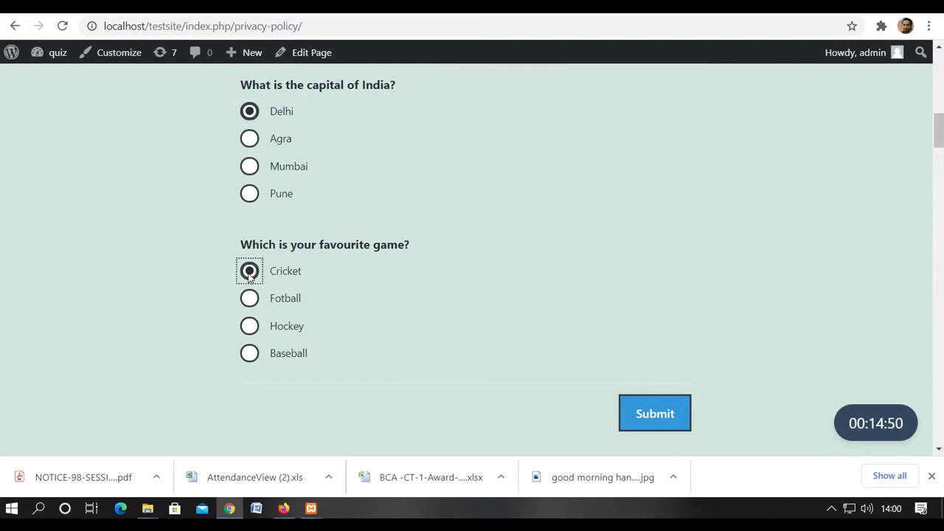
{"action": "left_click", "coordinate": [251, 328]}
{"action": "left_click", "coordinate": [656, 413]}
{"action": "scroll", "coordinate": [653, 406], "scroll_direction": "up", "scroll_amount": 2}
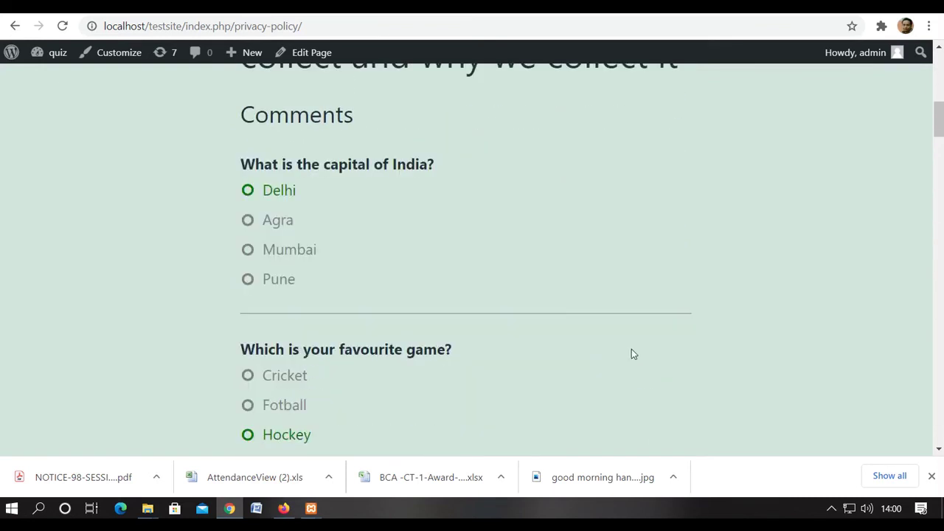
{"action": "scroll", "coordinate": [632, 354], "scroll_direction": "down", "scroll_amount": 2}
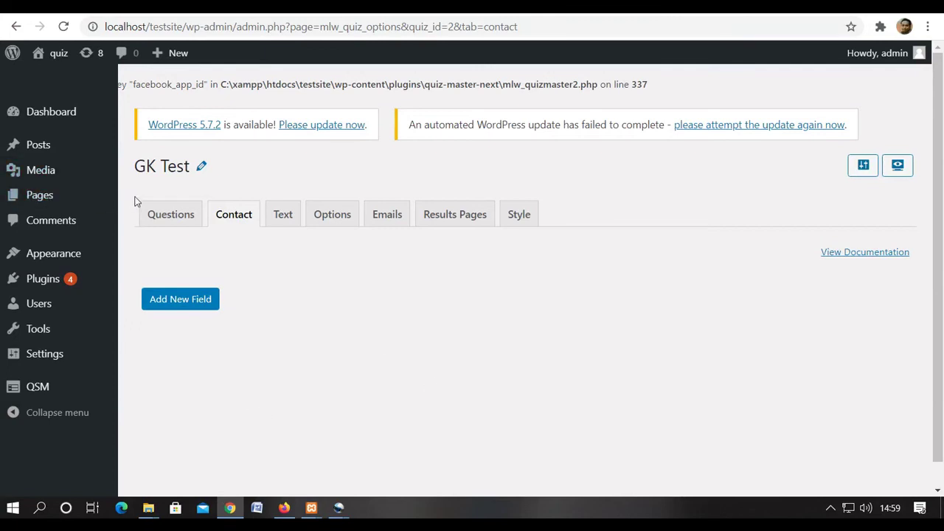
- Review the GK Test quiz's general options and save them with their existing settings
{"action": "left_click", "coordinate": [340, 221]}
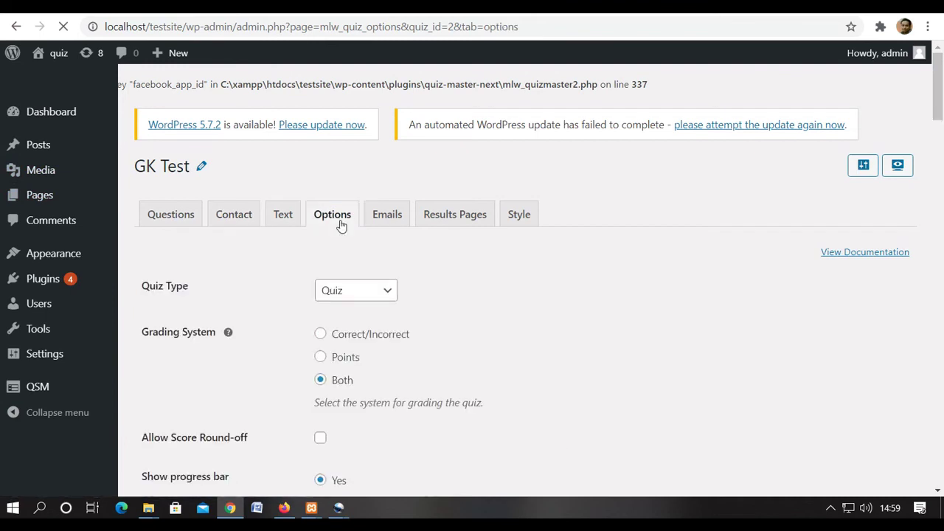
{"action": "scroll", "coordinate": [230, 273], "scroll_direction": "down", "scroll_amount": 2}
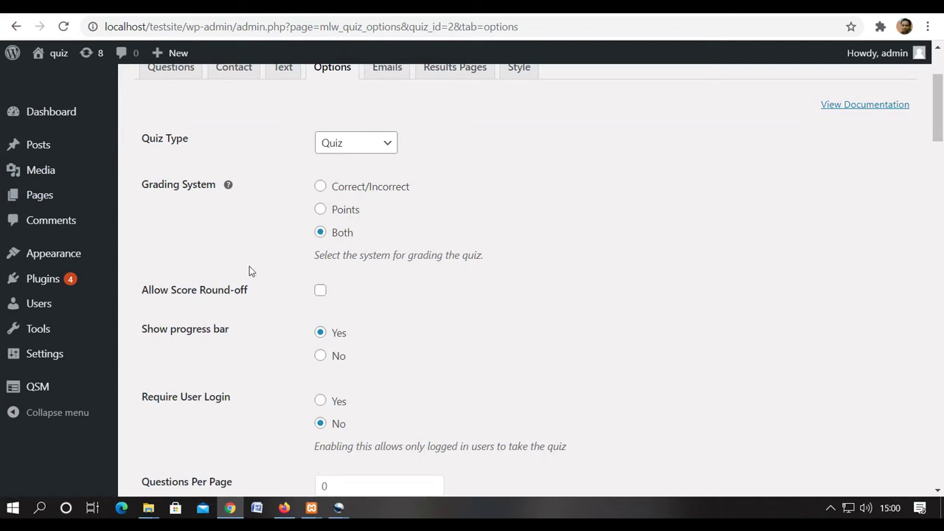
{"action": "scroll", "coordinate": [249, 269], "scroll_direction": "down", "scroll_amount": 10}
{"action": "scroll", "coordinate": [249, 271], "scroll_direction": "down", "scroll_amount": 20}
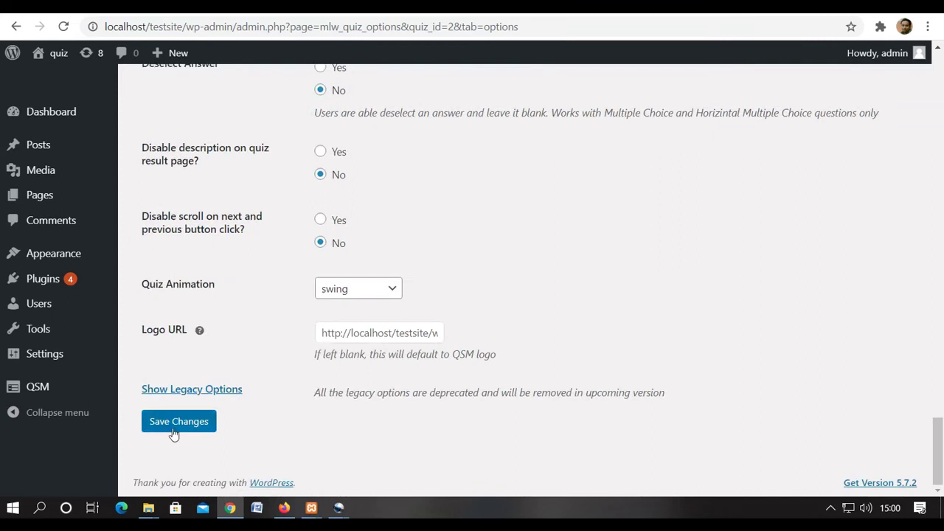
{"action": "left_click", "coordinate": [172, 431]}
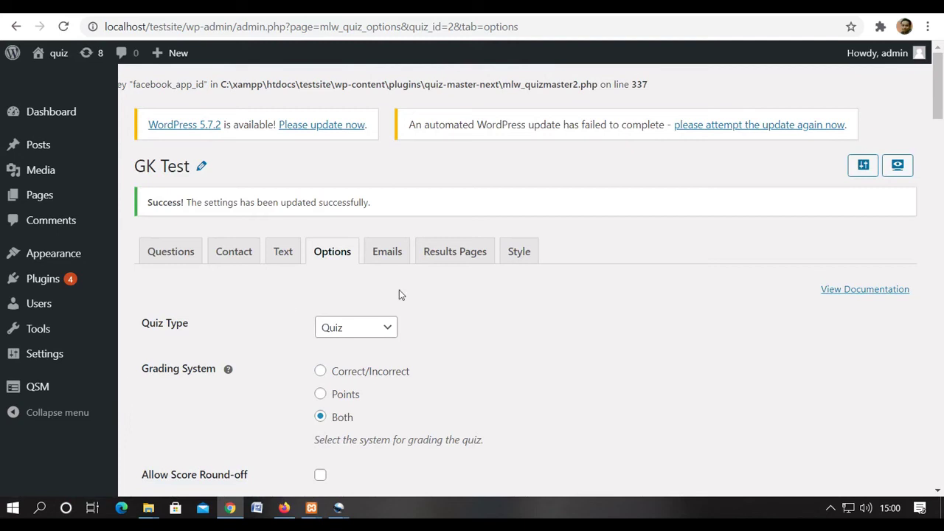
- Open GK Test's results page settings and examine the available criteria and comparison choices for its display condition
{"action": "left_click", "coordinate": [450, 257]}
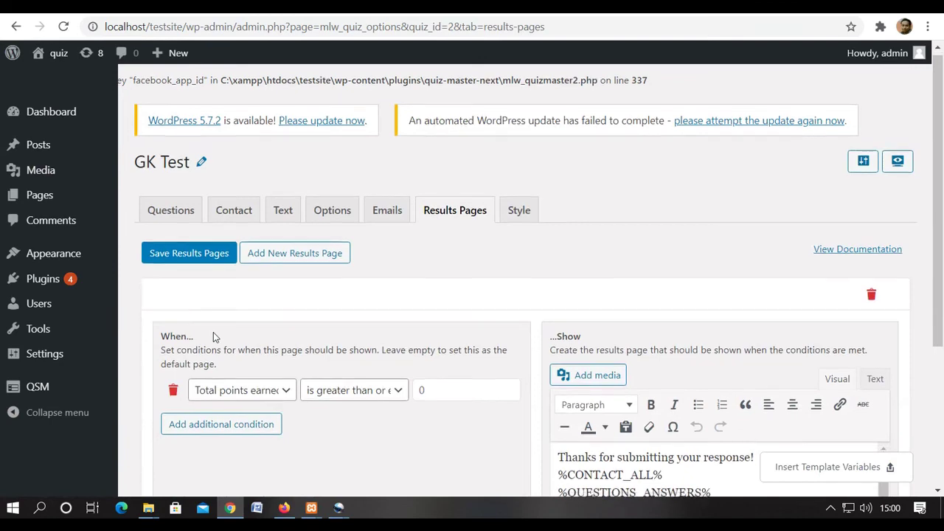
{"action": "scroll", "coordinate": [213, 332], "scroll_direction": "down", "scroll_amount": 2}
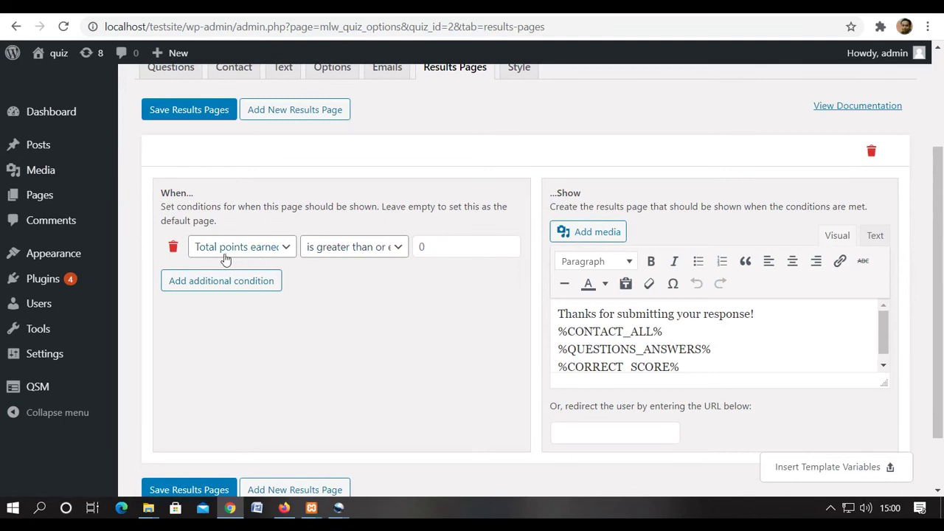
{"action": "left_click", "coordinate": [286, 250]}
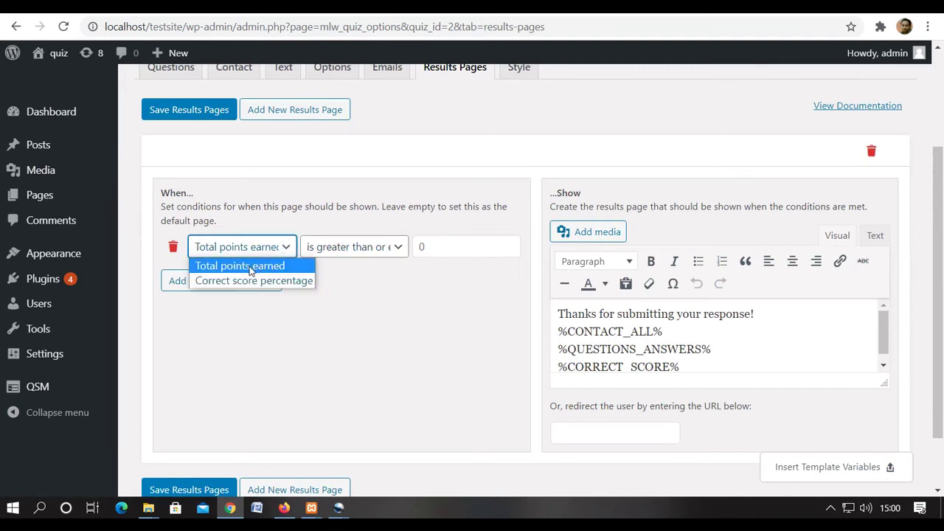
{"action": "left_click", "coordinate": [353, 278]}
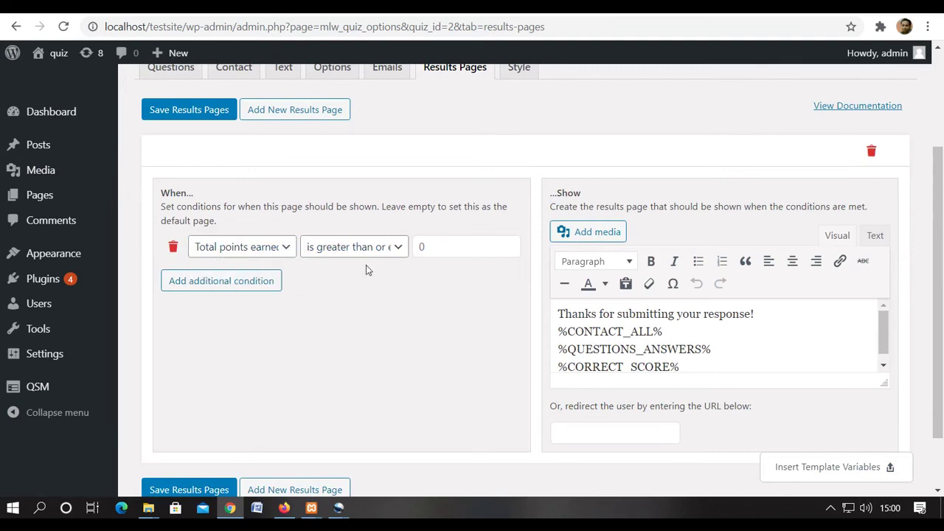
{"action": "left_click", "coordinate": [401, 248]}
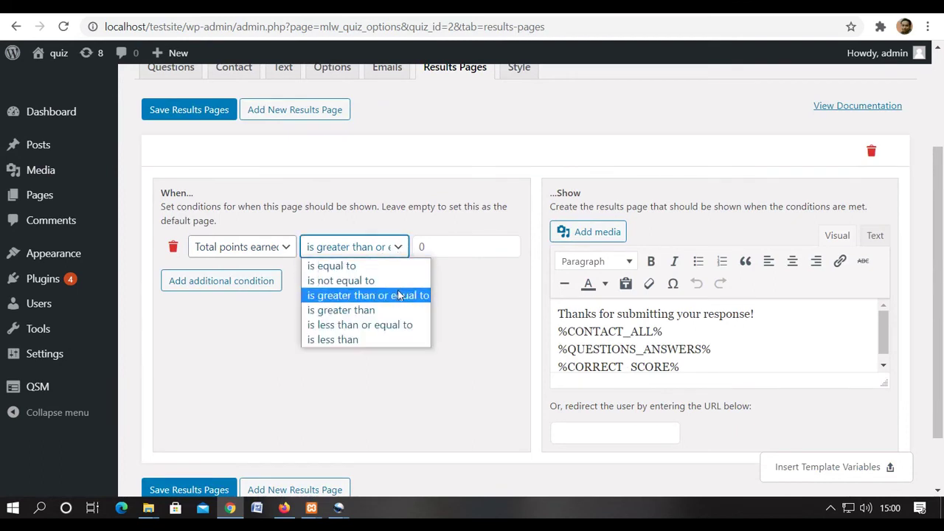
{"action": "left_click", "coordinate": [446, 296]}
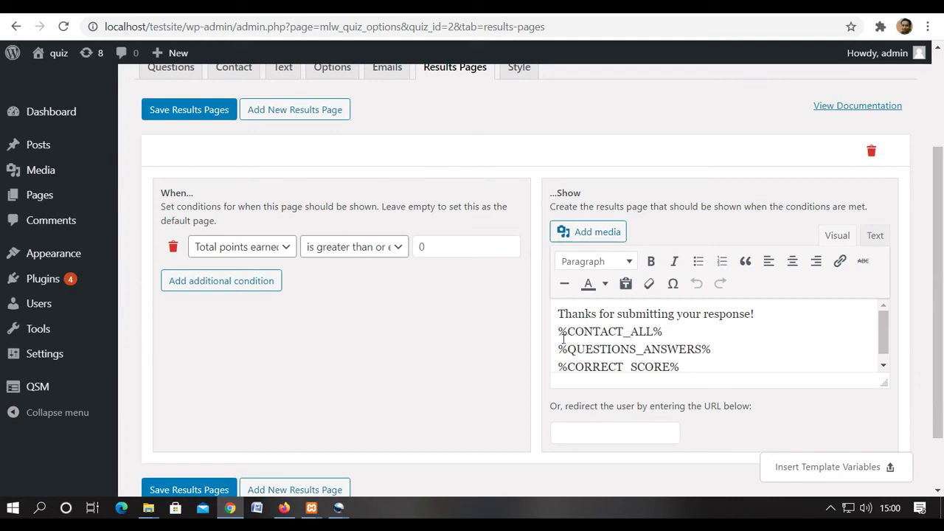
- Remove the %CONTACT_ALL%, %QUESTIONS_ANSWERS% and %CORRECT_SCORE% variables from the results page message
{"action": "left_click_drag", "start_coordinate": [558, 332], "coordinate": [721, 354]}
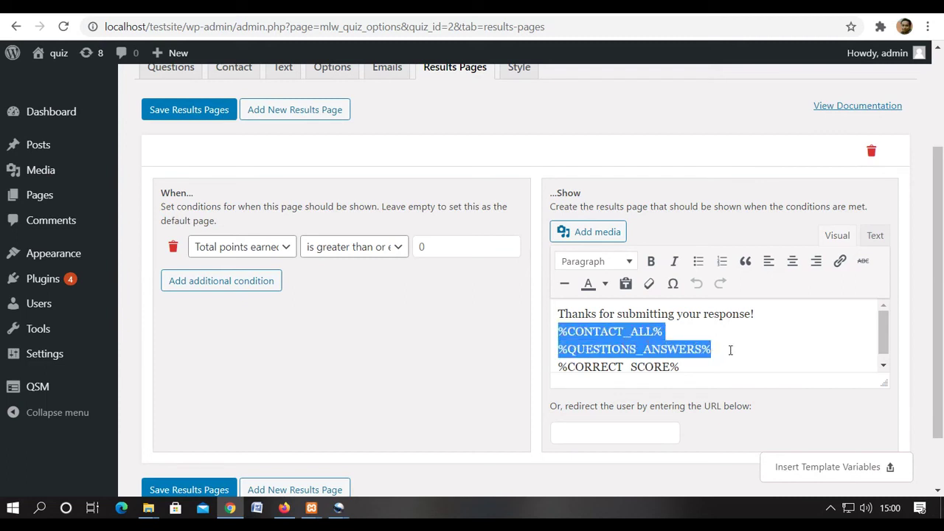
{"action": "key", "text": "BackSpace"}
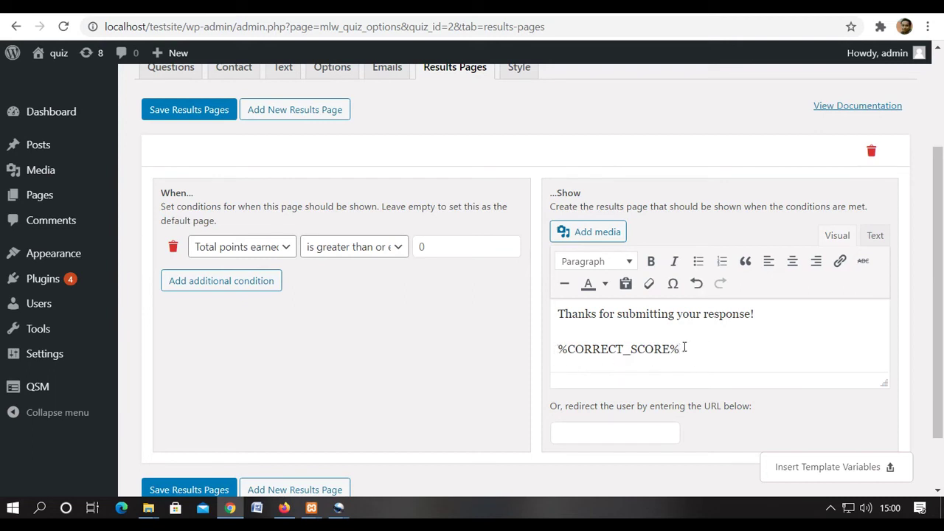
{"action": "left_click_drag", "start_coordinate": [684, 348], "coordinate": [557, 348]}
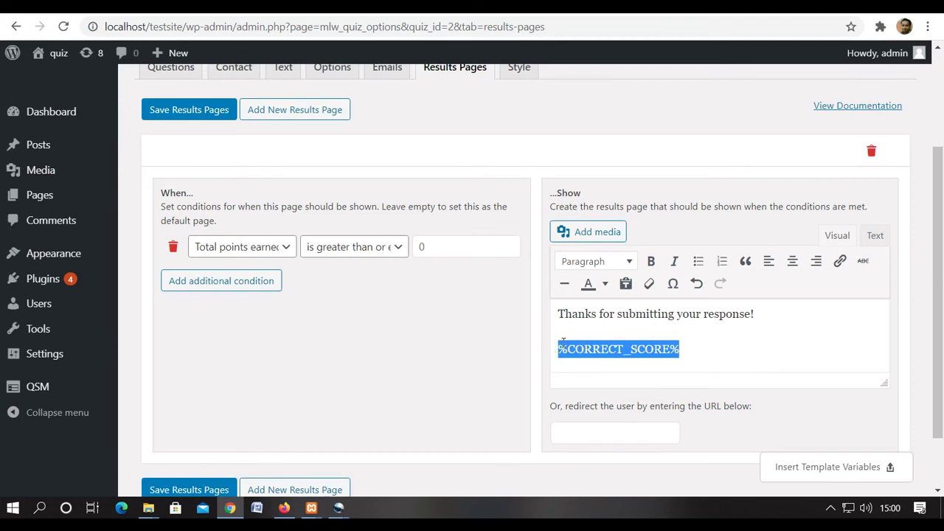
{"action": "key", "text": "BackSpace"}
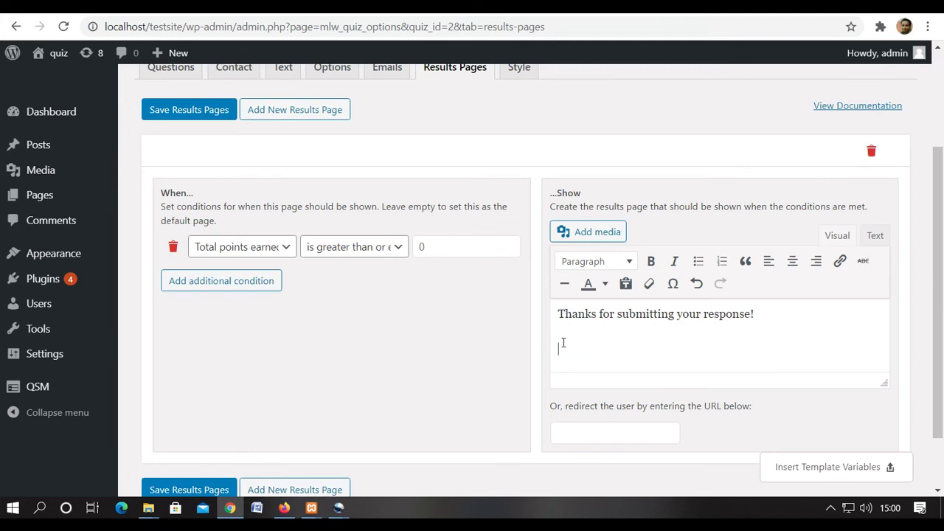
- Insert the %CORRECT_SCORE% template variable below the thank-you line of the results message and save the results pages
{"action": "left_click", "coordinate": [811, 468]}
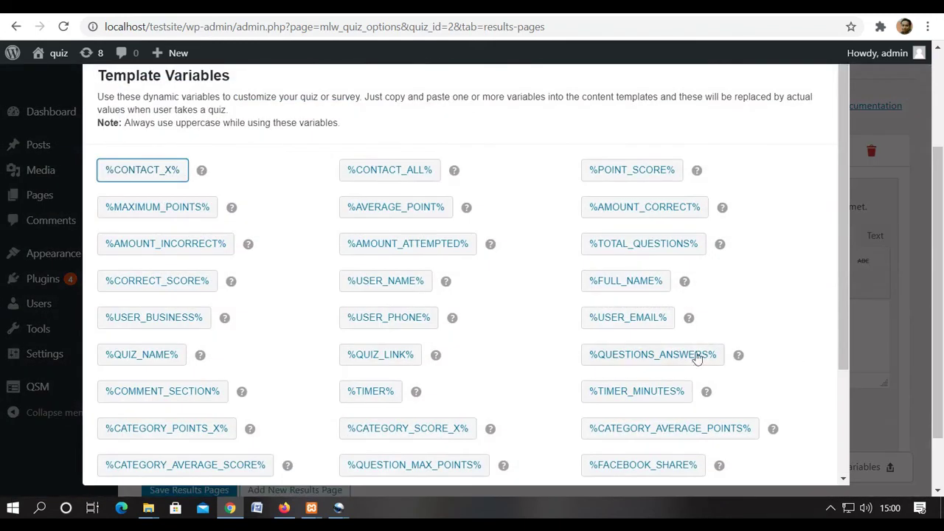
{"action": "left_click", "coordinate": [163, 286]}
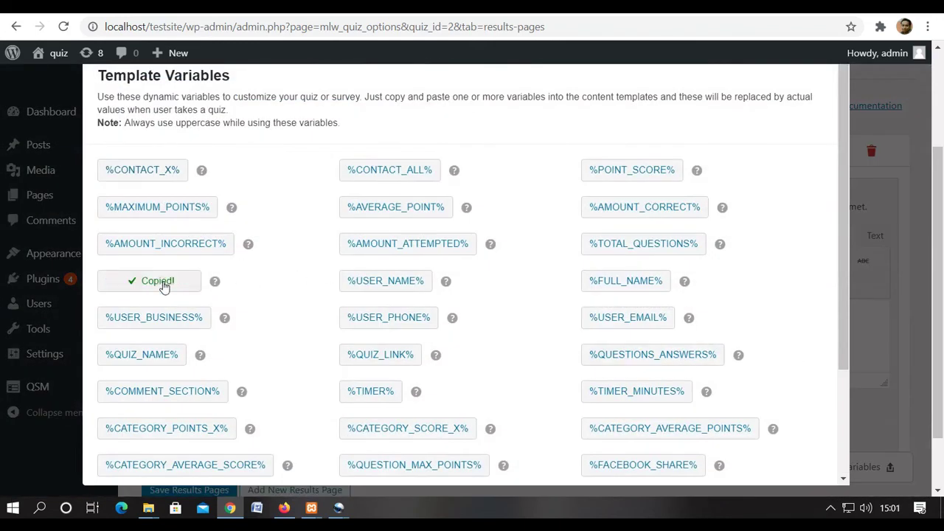
{"action": "left_click", "coordinate": [892, 87]}
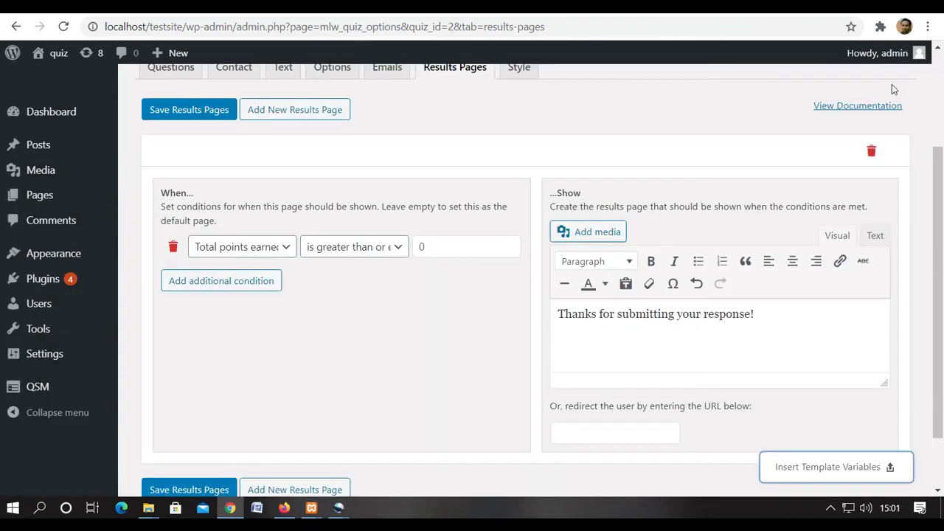
{"action": "left_click", "coordinate": [605, 342]}
{"action": "right_click", "coordinate": [605, 342]}
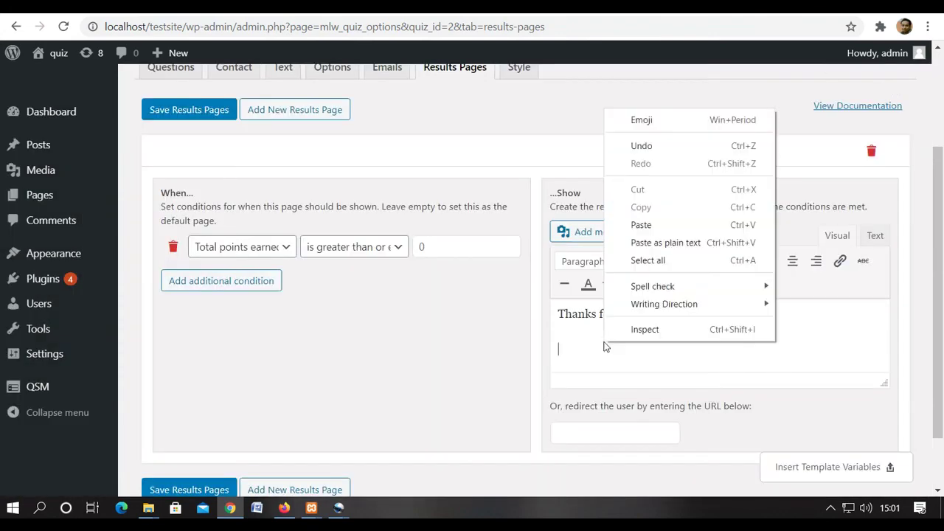
{"action": "left_click", "coordinate": [641, 225]}
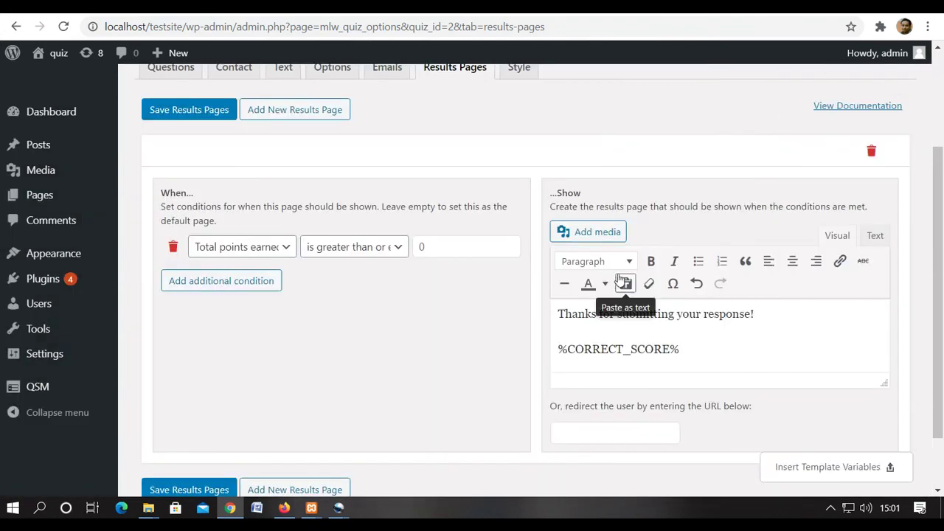
{"action": "left_click_drag", "start_coordinate": [936, 206], "coordinate": [935, 253]}
{"action": "left_click", "coordinate": [163, 419]}
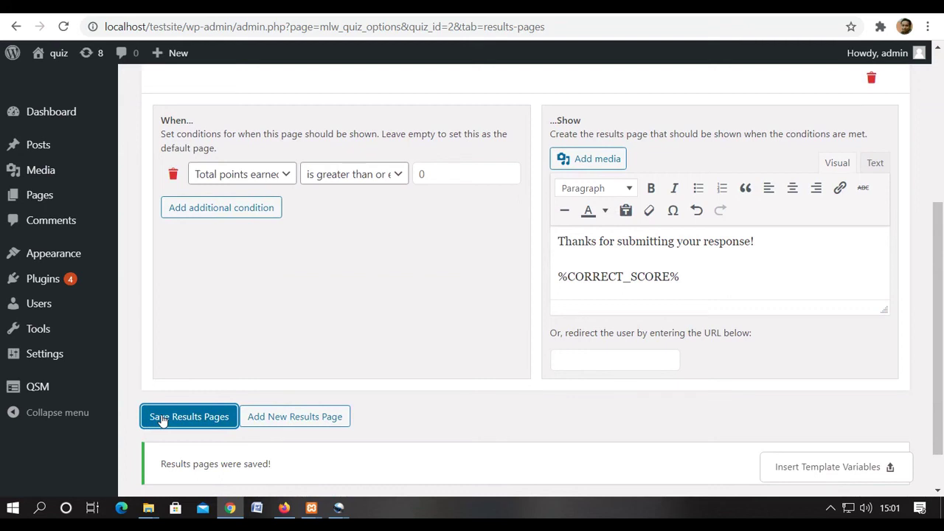
- Open the site's front end in a new tab and go to its Privacy Policy page
{"action": "mouse_move", "coordinate": [51, 59]}
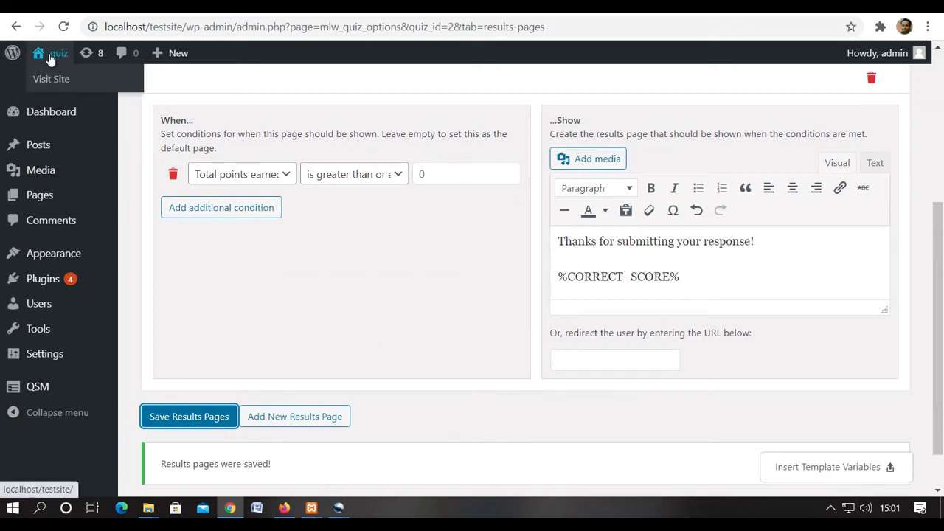
{"action": "right_click", "coordinate": [59, 80]}
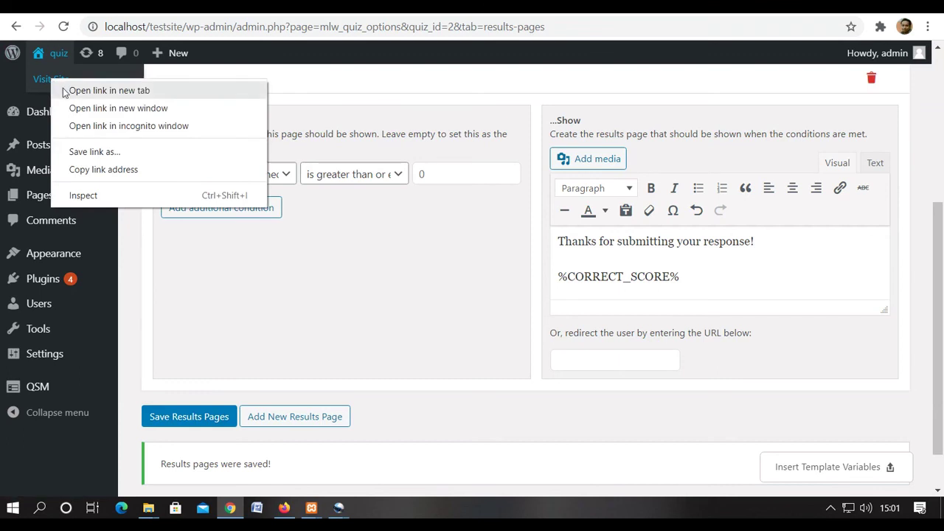
{"action": "left_click", "coordinate": [63, 89]}
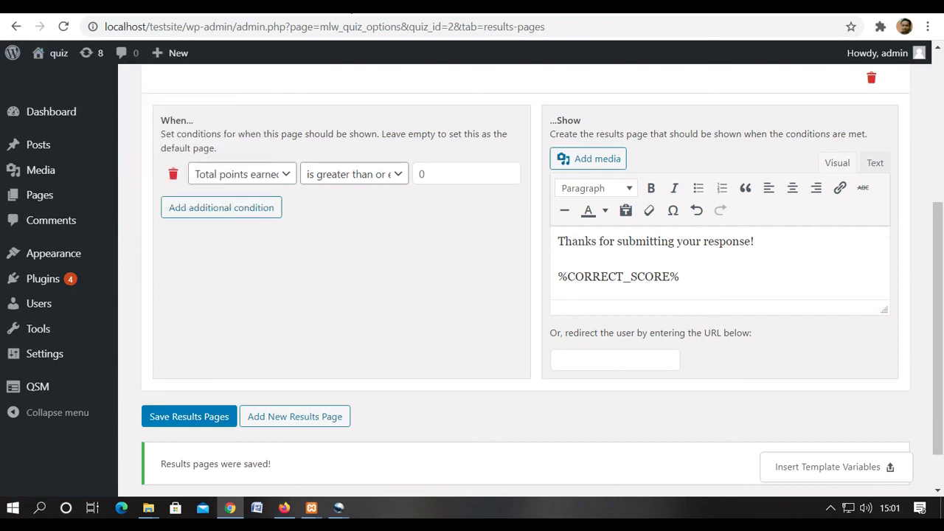
{"action": "left_click", "coordinate": [391, 8]}
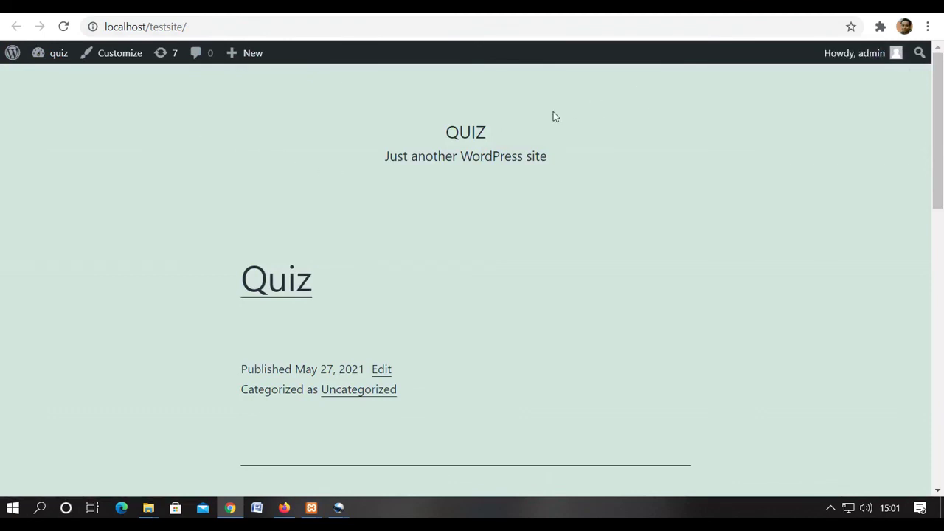
{"action": "scroll", "coordinate": [531, 119], "scroll_direction": "down", "scroll_amount": 7}
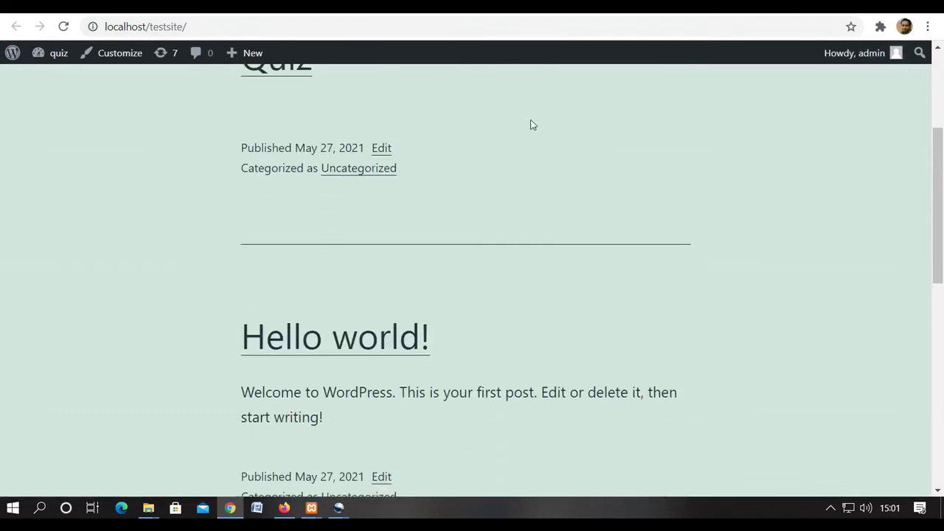
{"action": "scroll", "coordinate": [529, 121], "scroll_direction": "up", "scroll_amount": 7}
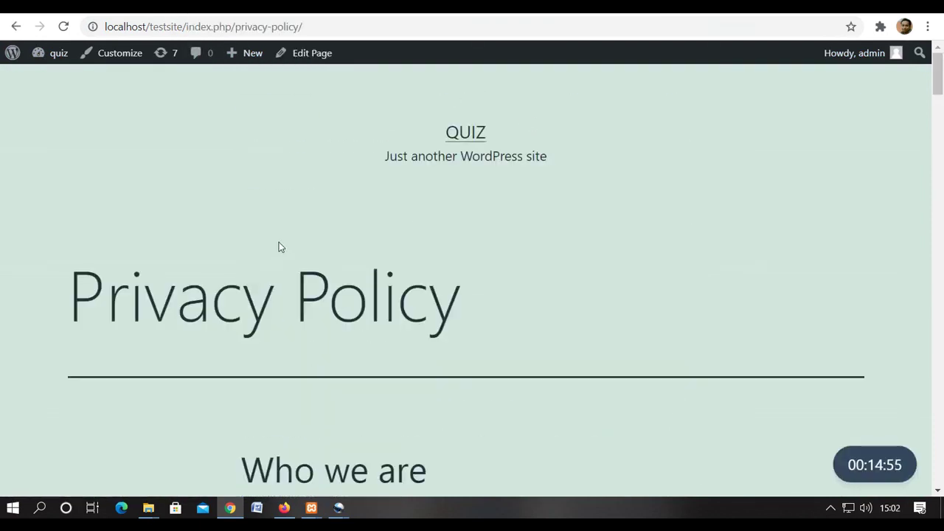
- Take the quiz embedded under Comments, answering Delhi for India's capital and Fotball for the favourite game, and submit it
{"action": "scroll", "coordinate": [279, 247], "scroll_direction": "down", "scroll_amount": 3}
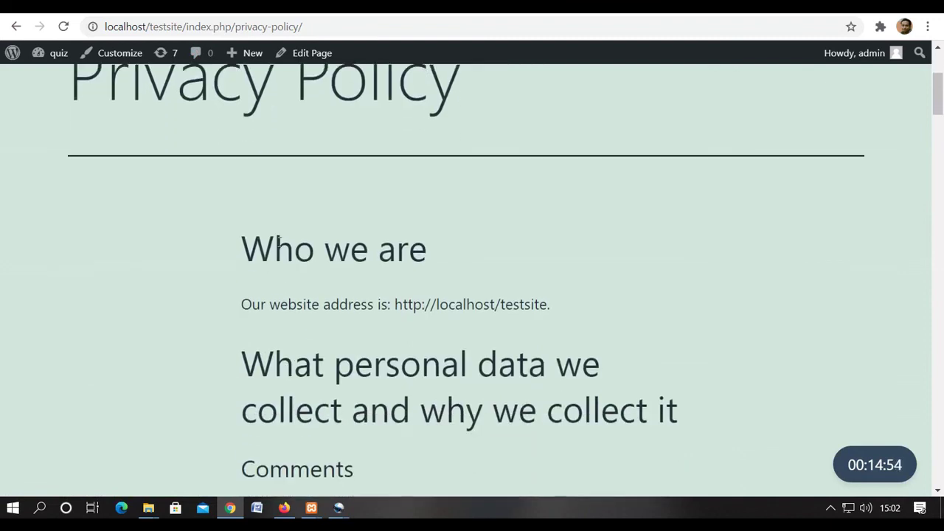
{"action": "scroll", "coordinate": [279, 240], "scroll_direction": "down", "scroll_amount": 3}
{"action": "scroll", "coordinate": [280, 241], "scroll_direction": "down", "scroll_amount": 2}
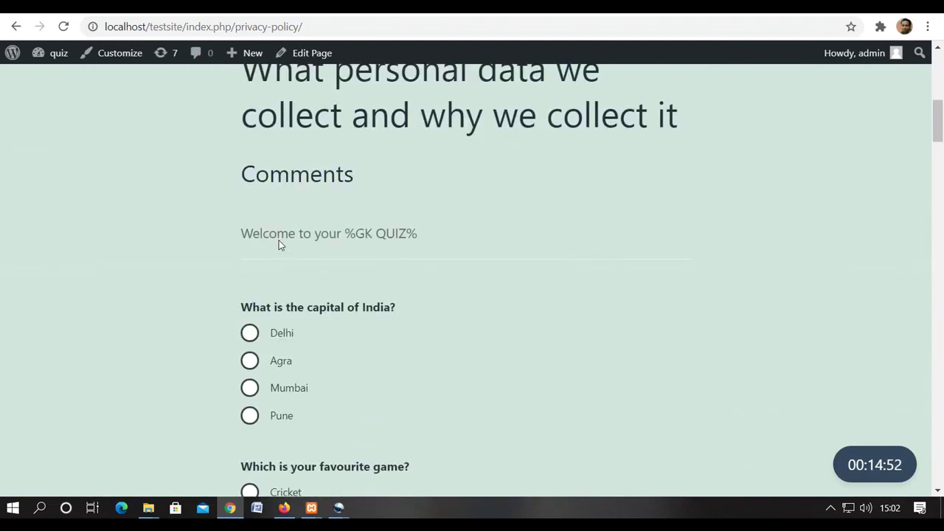
{"action": "scroll", "coordinate": [282, 239], "scroll_direction": "down", "scroll_amount": 1}
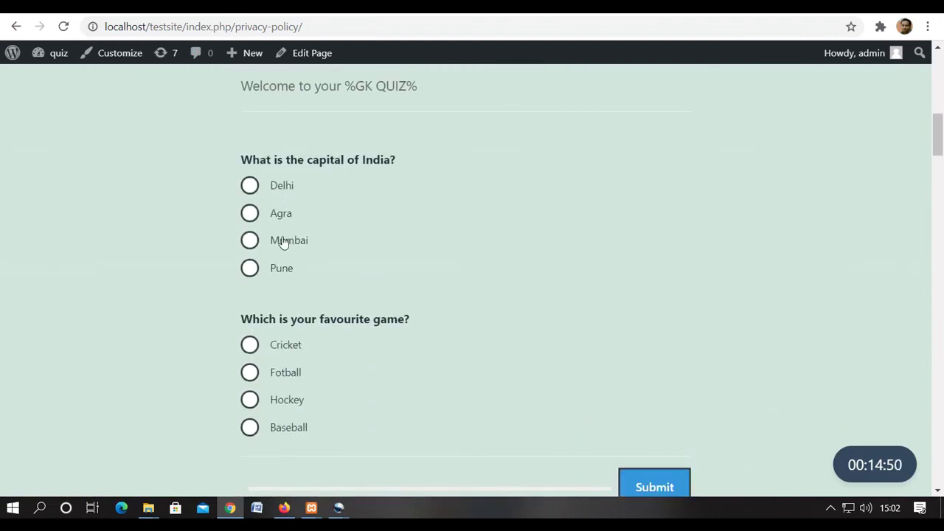
{"action": "left_click", "coordinate": [250, 187]}
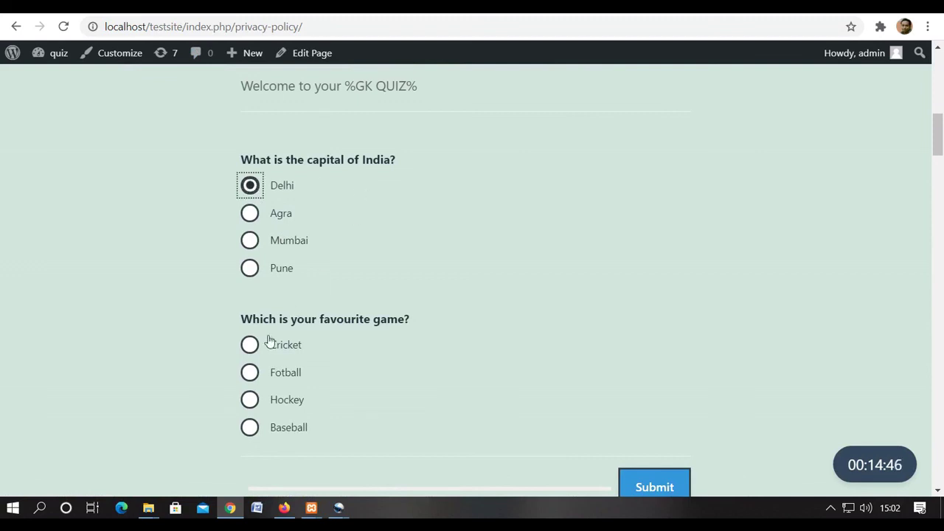
{"action": "left_click", "coordinate": [251, 374]}
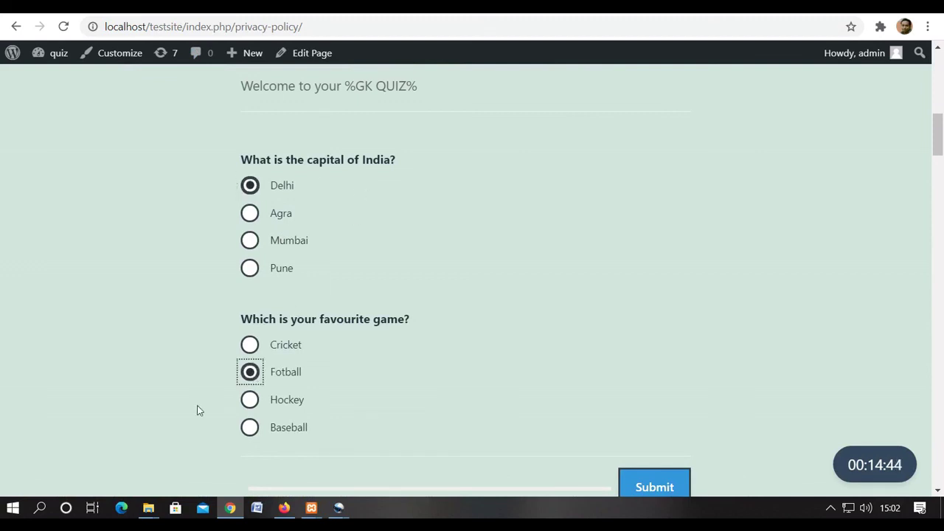
{"action": "scroll", "coordinate": [196, 408], "scroll_direction": "down", "scroll_amount": 2}
{"action": "left_click", "coordinate": [667, 346]}
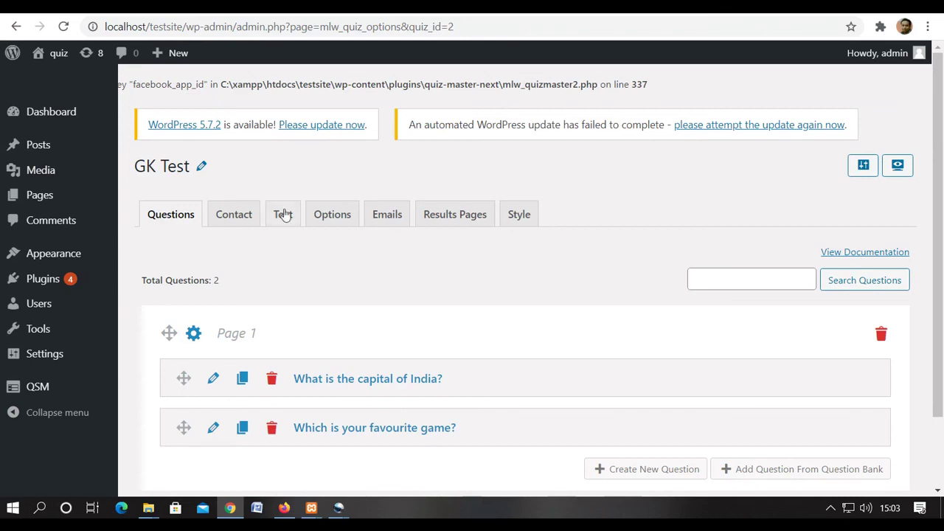
- Open GK Test's results page settings in the admin area and copy the %QUESTIONS_ANSWERS% template variable
{"action": "left_click", "coordinate": [438, 215]}
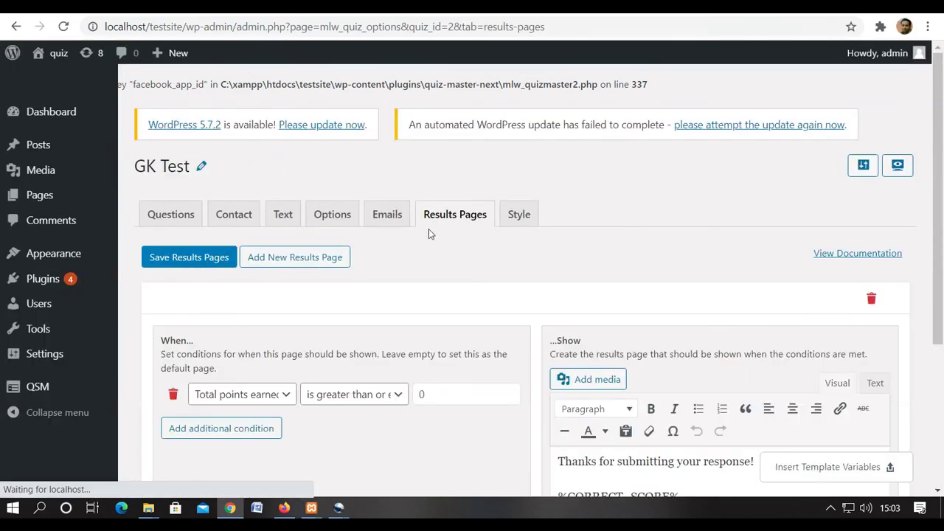
{"action": "scroll", "coordinate": [431, 235], "scroll_direction": "down", "scroll_amount": 2}
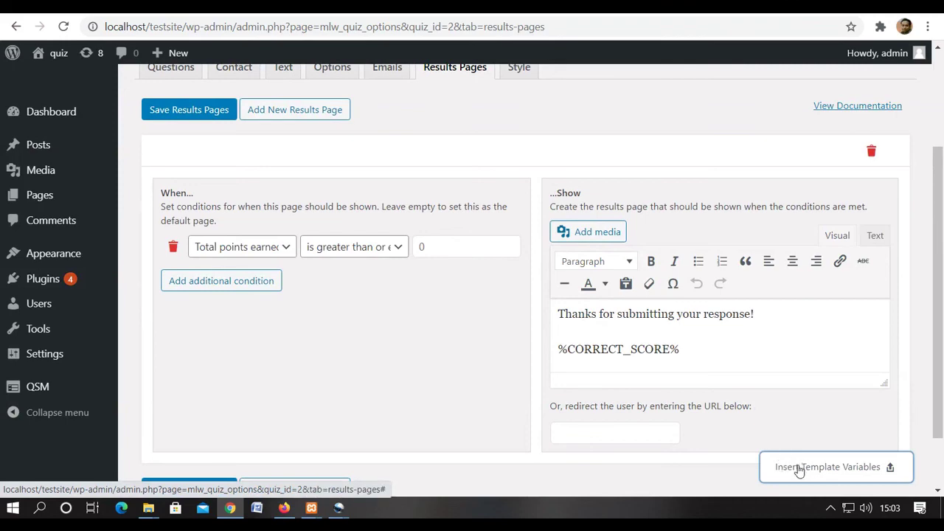
{"action": "left_click", "coordinate": [780, 451]}
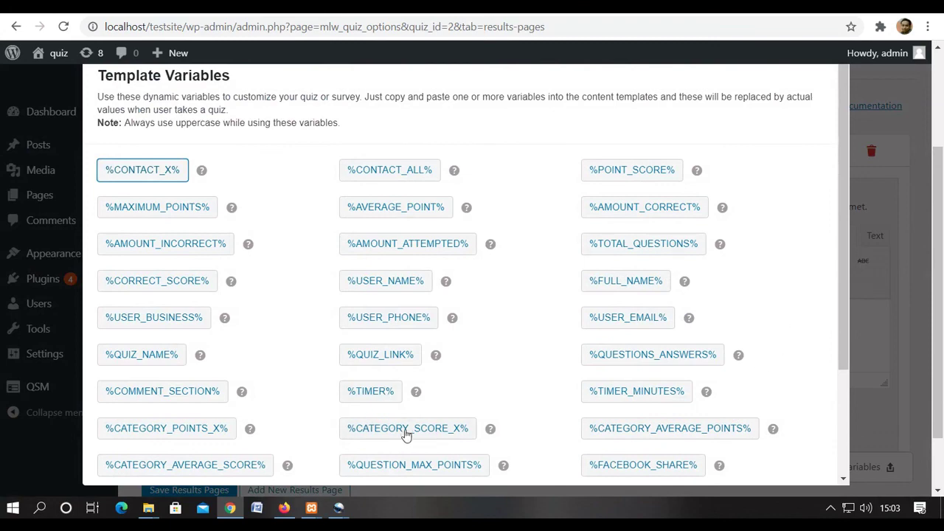
{"action": "scroll", "coordinate": [504, 379], "scroll_direction": "down", "scroll_amount": 1}
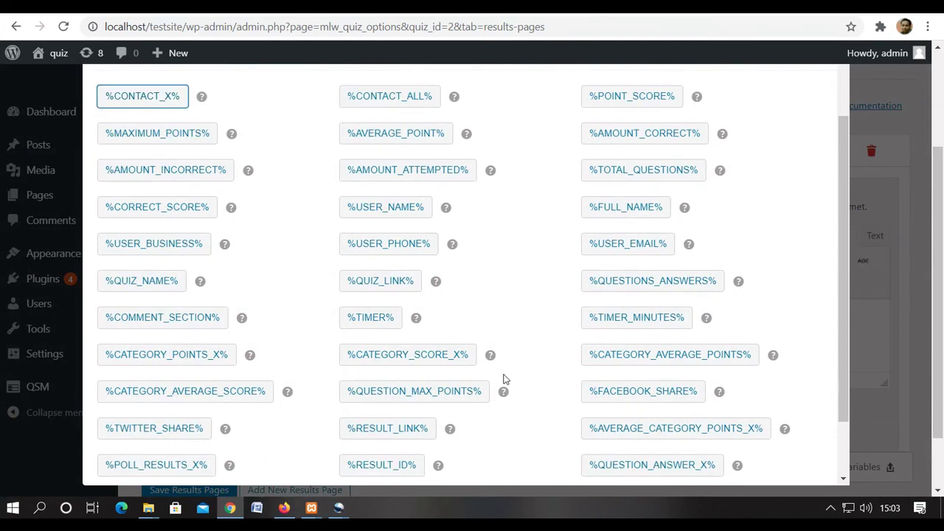
{"action": "left_click", "coordinate": [613, 284]}
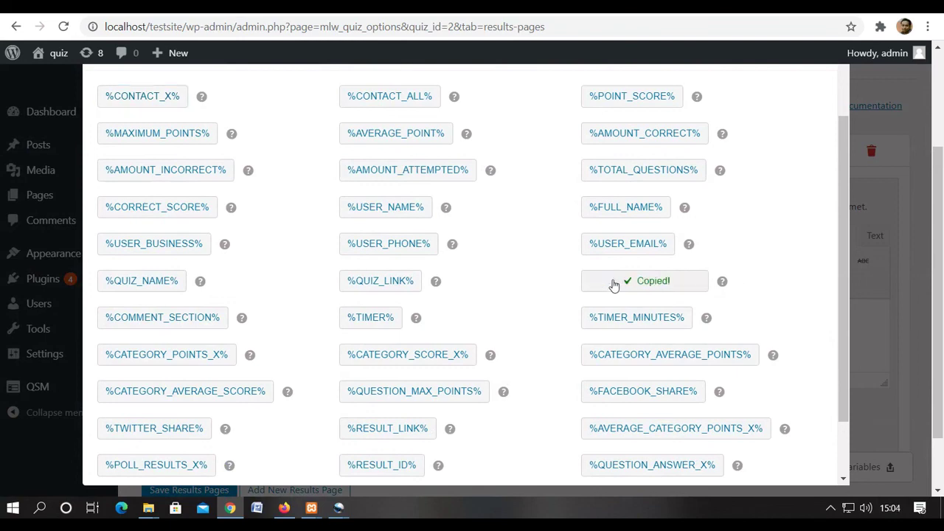
- Paste %QUESTIONS_ANSWERS% between the thank-you line and %CORRECT_SCORE% in the results message and save the results pages
{"action": "left_click", "coordinate": [919, 149]}
{"action": "left_click", "coordinate": [574, 335]}
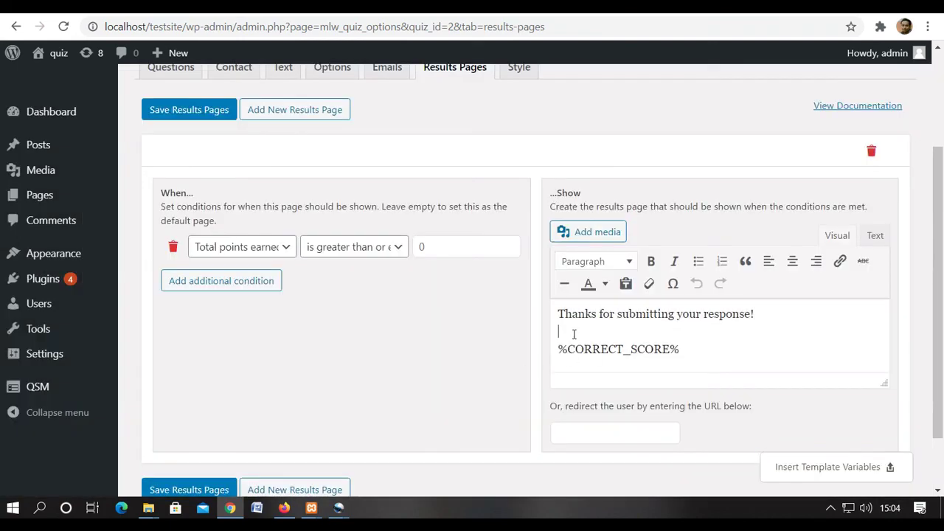
{"action": "key", "text": "ctrl+v"}
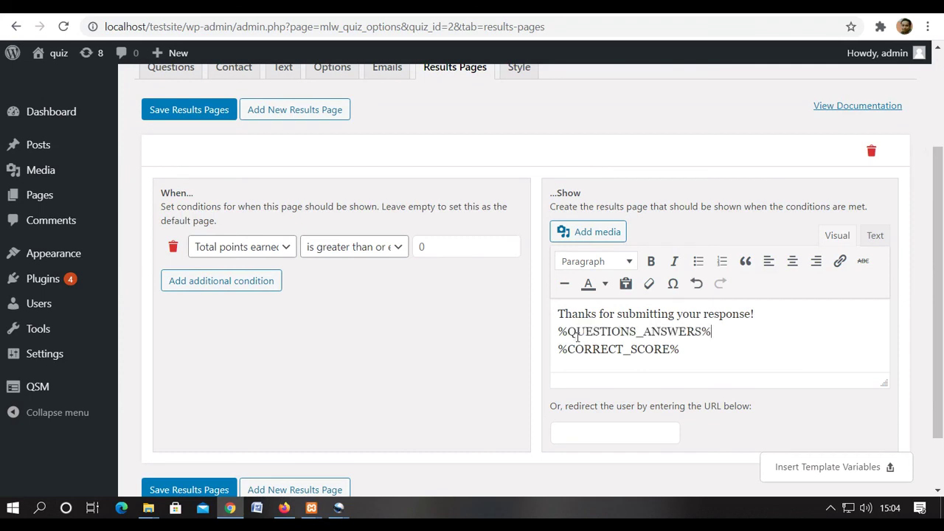
{"action": "scroll", "coordinate": [551, 375], "scroll_direction": "down", "scroll_amount": 1}
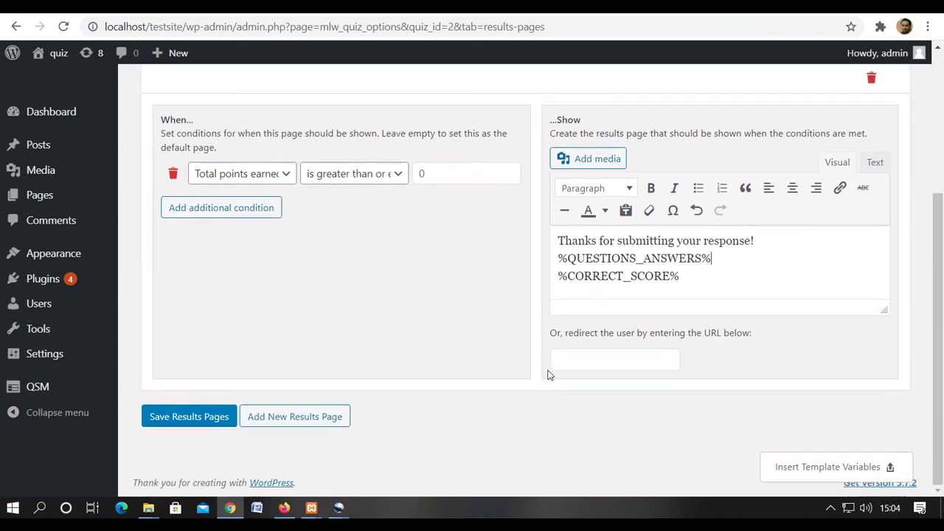
{"action": "left_click", "coordinate": [174, 426]}
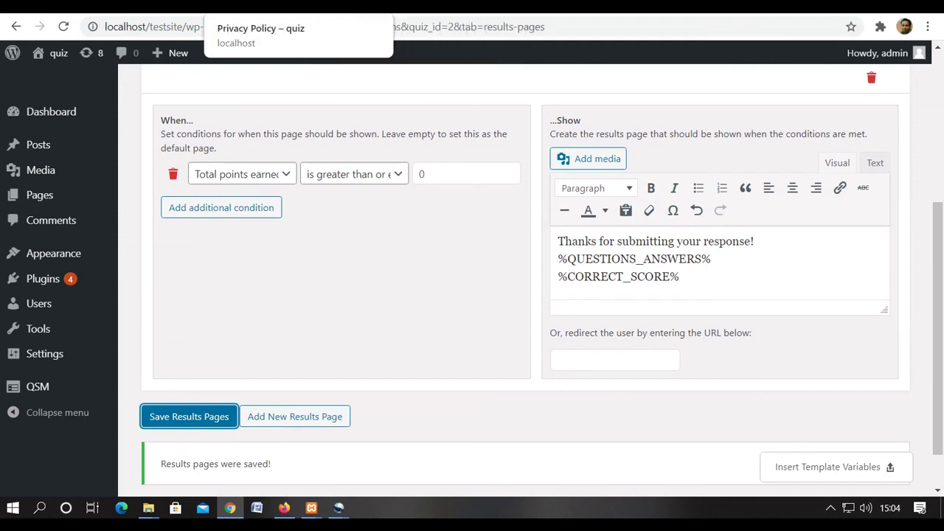
- Reload the Privacy Policy page, retake the quiz with Delhi and Hockey as answers, submit it and review the displayed results
{"action": "left_click", "coordinate": [380, 6]}
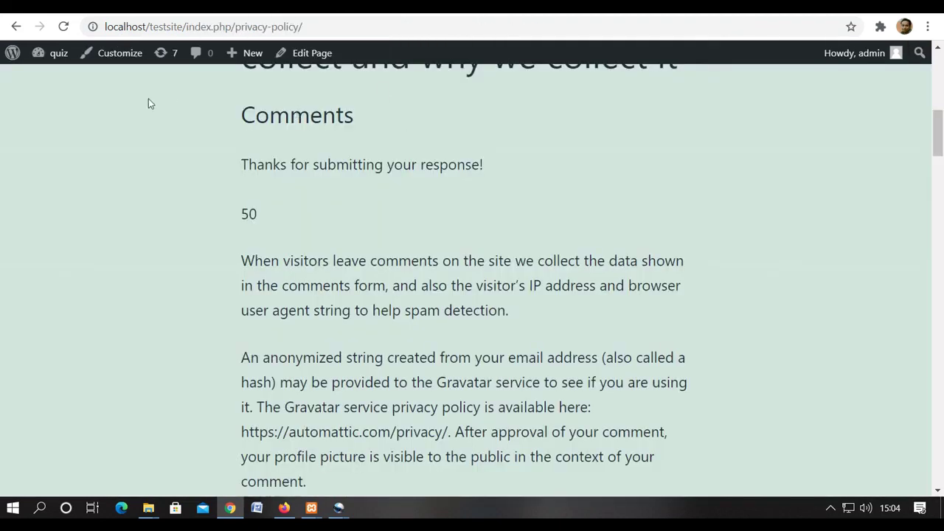
{"action": "left_click", "coordinate": [62, 27]}
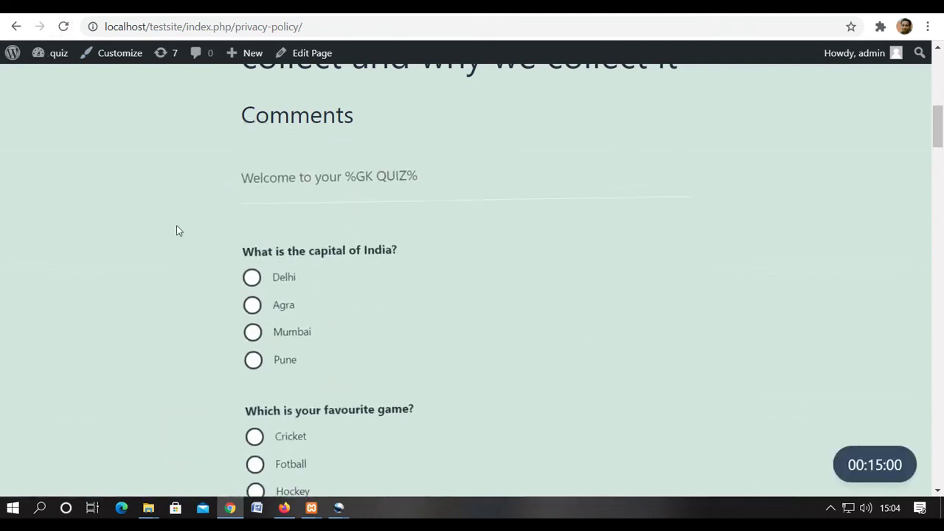
{"action": "left_click", "coordinate": [250, 274]}
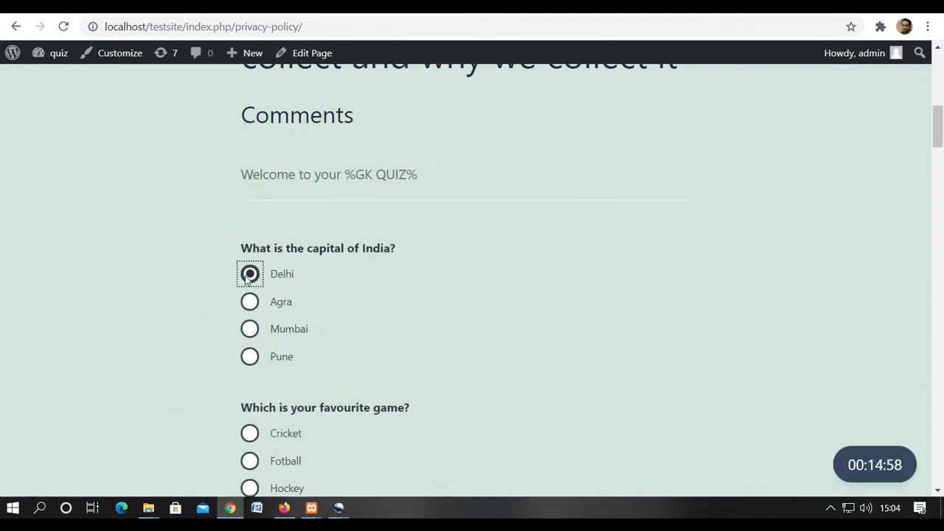
{"action": "scroll", "coordinate": [177, 300], "scroll_direction": "down", "scroll_amount": 3}
{"action": "left_click", "coordinate": [249, 270]}
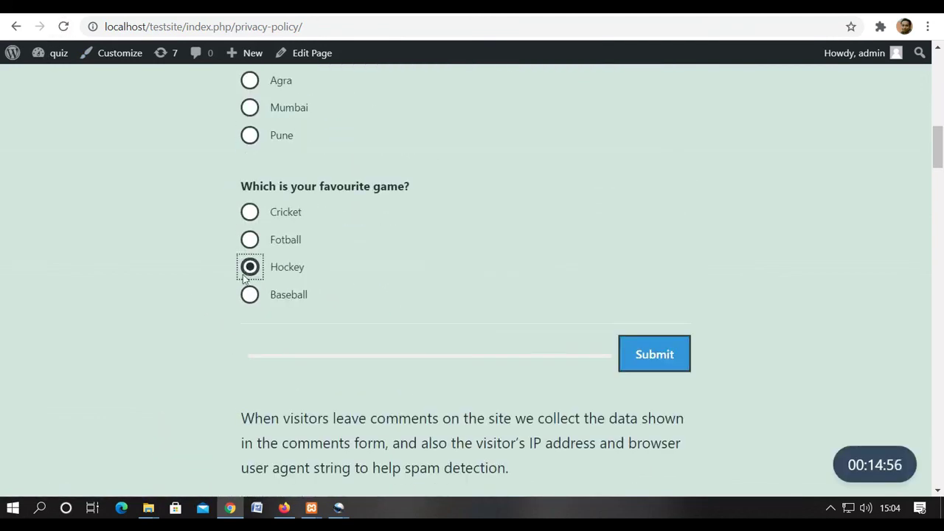
{"action": "left_click", "coordinate": [642, 344]}
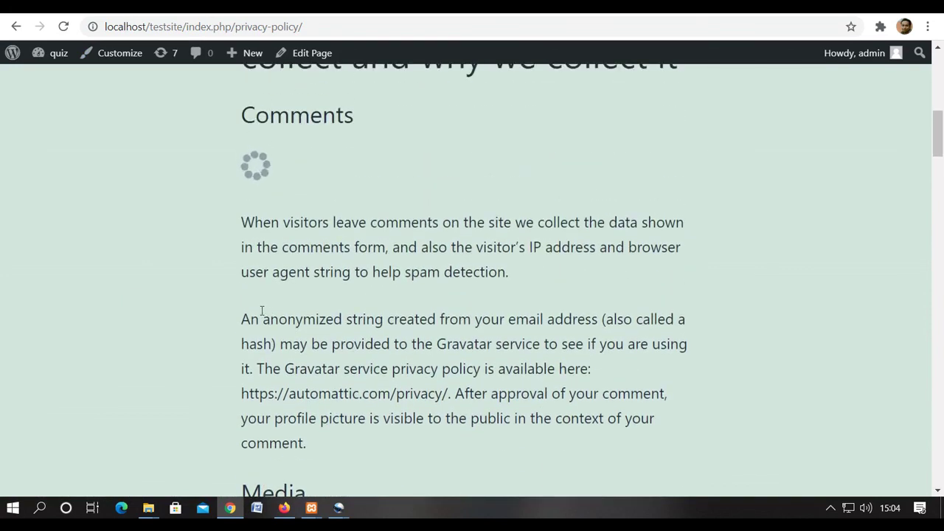
{"action": "scroll", "coordinate": [261, 310], "scroll_direction": "down", "scroll_amount": 1}
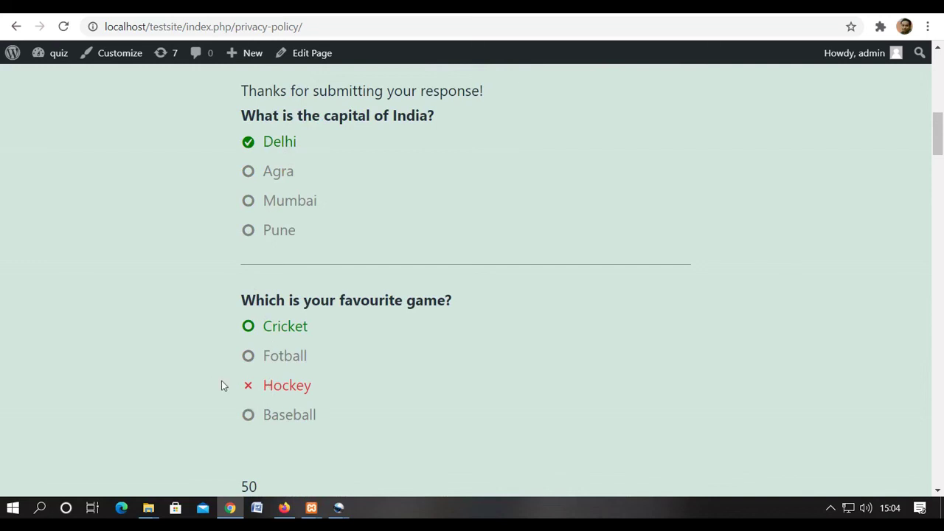
{"action": "scroll", "coordinate": [222, 385], "scroll_direction": "down", "scroll_amount": 1}
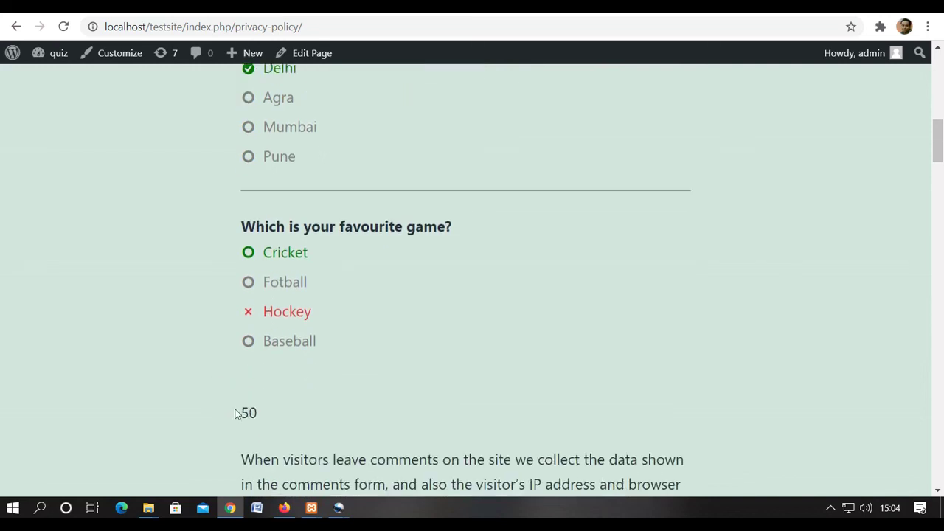
{"action": "scroll", "coordinate": [236, 413], "scroll_direction": "up", "scroll_amount": 1}
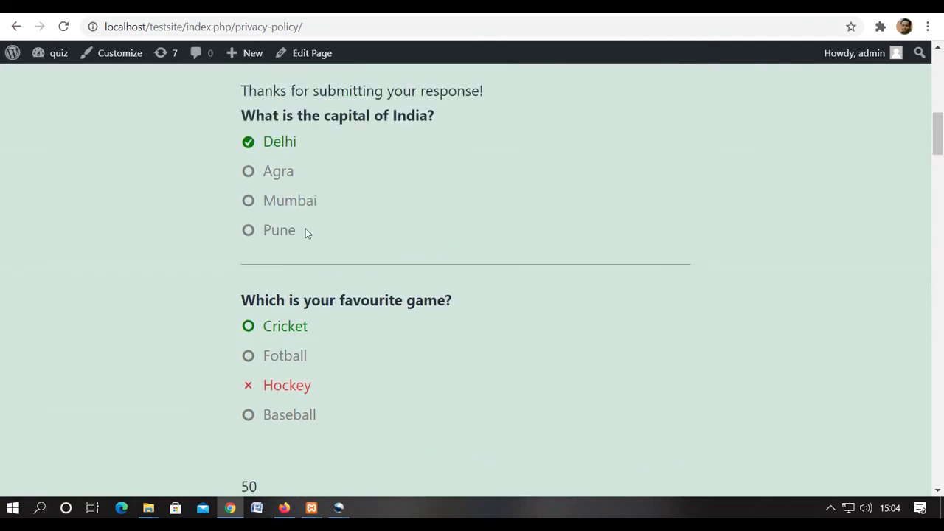
{"action": "scroll", "coordinate": [297, 295], "scroll_direction": "up", "scroll_amount": 1}
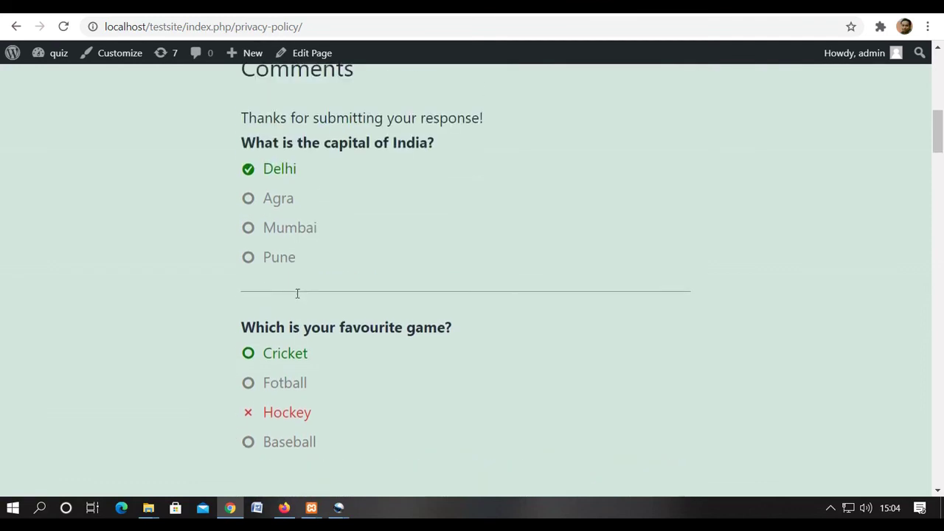